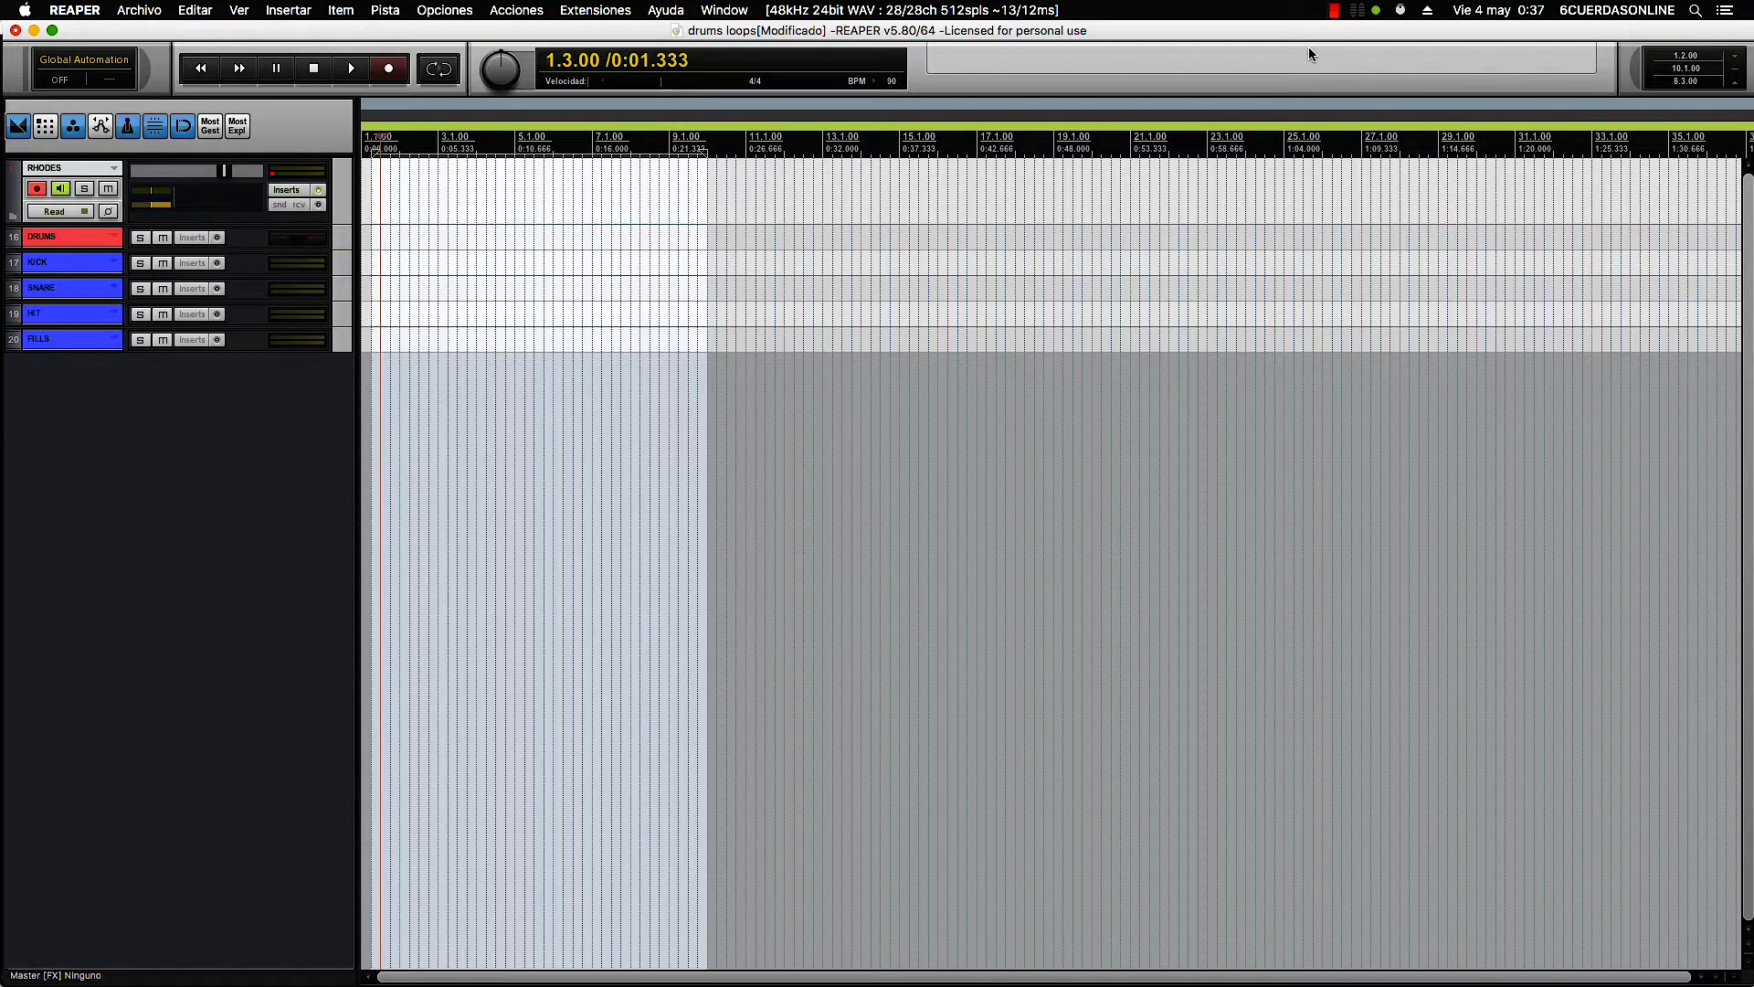
- Play the project from 1.3.00 and extend the time selection's start to 1.1.00
key(space)
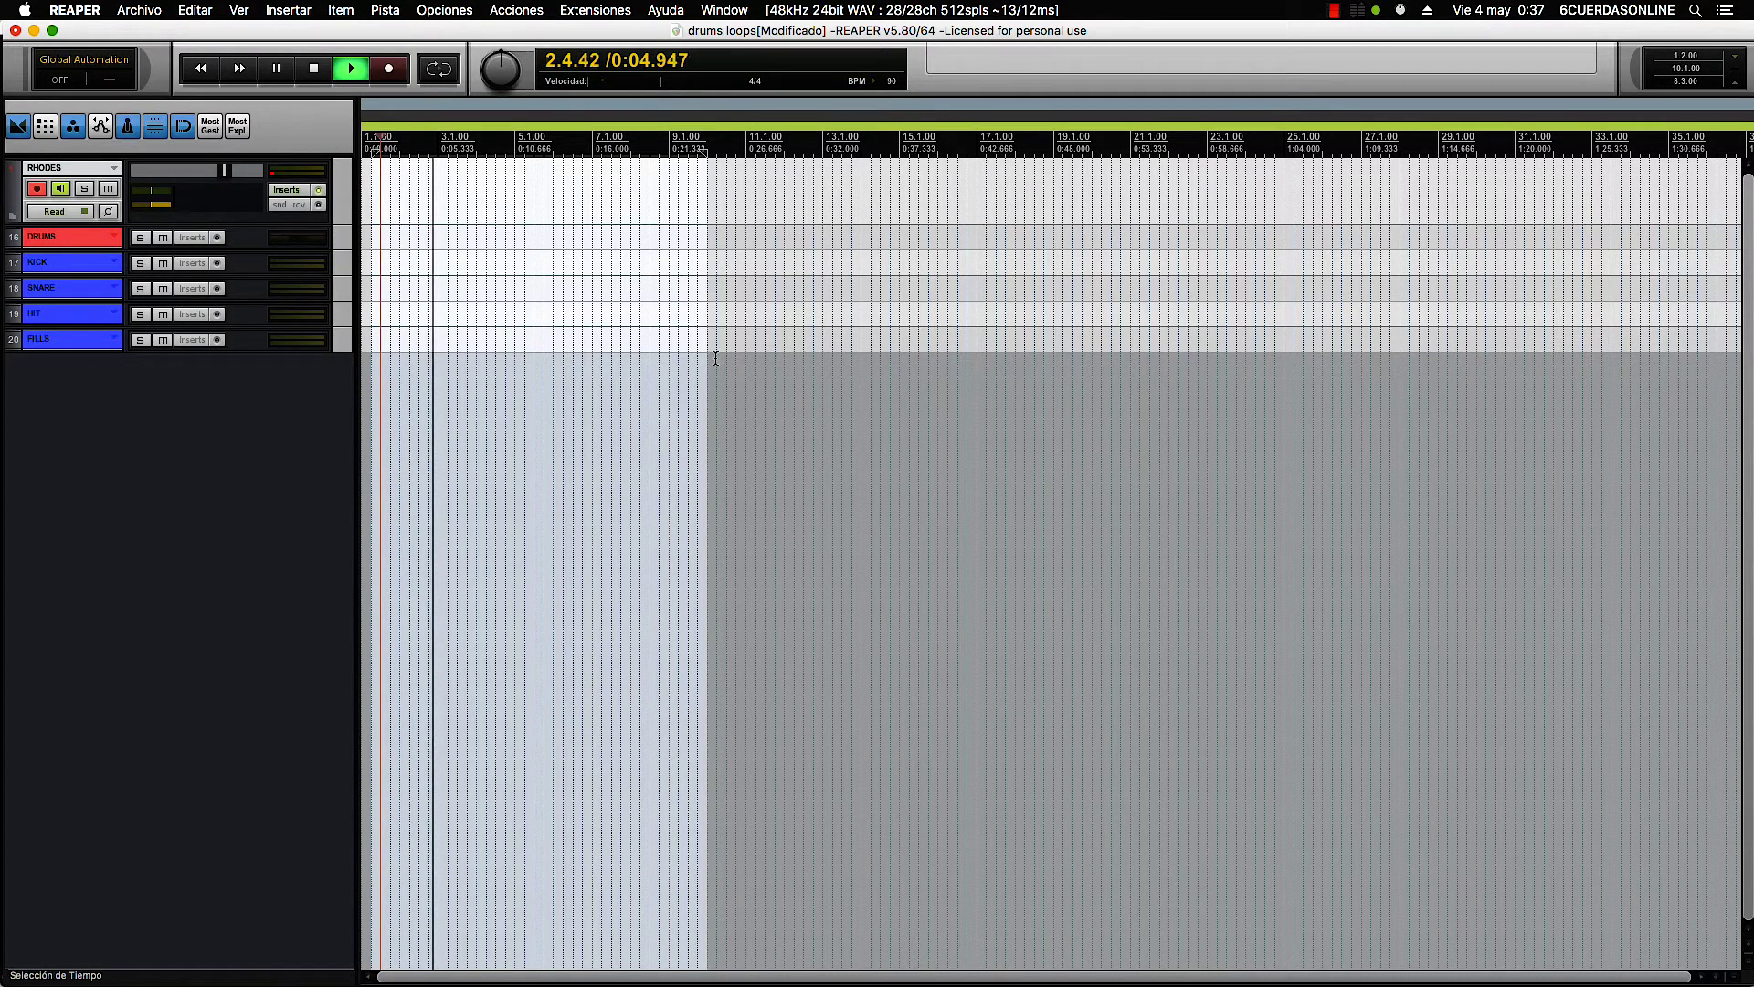
scroll(716, 358, up, 8)
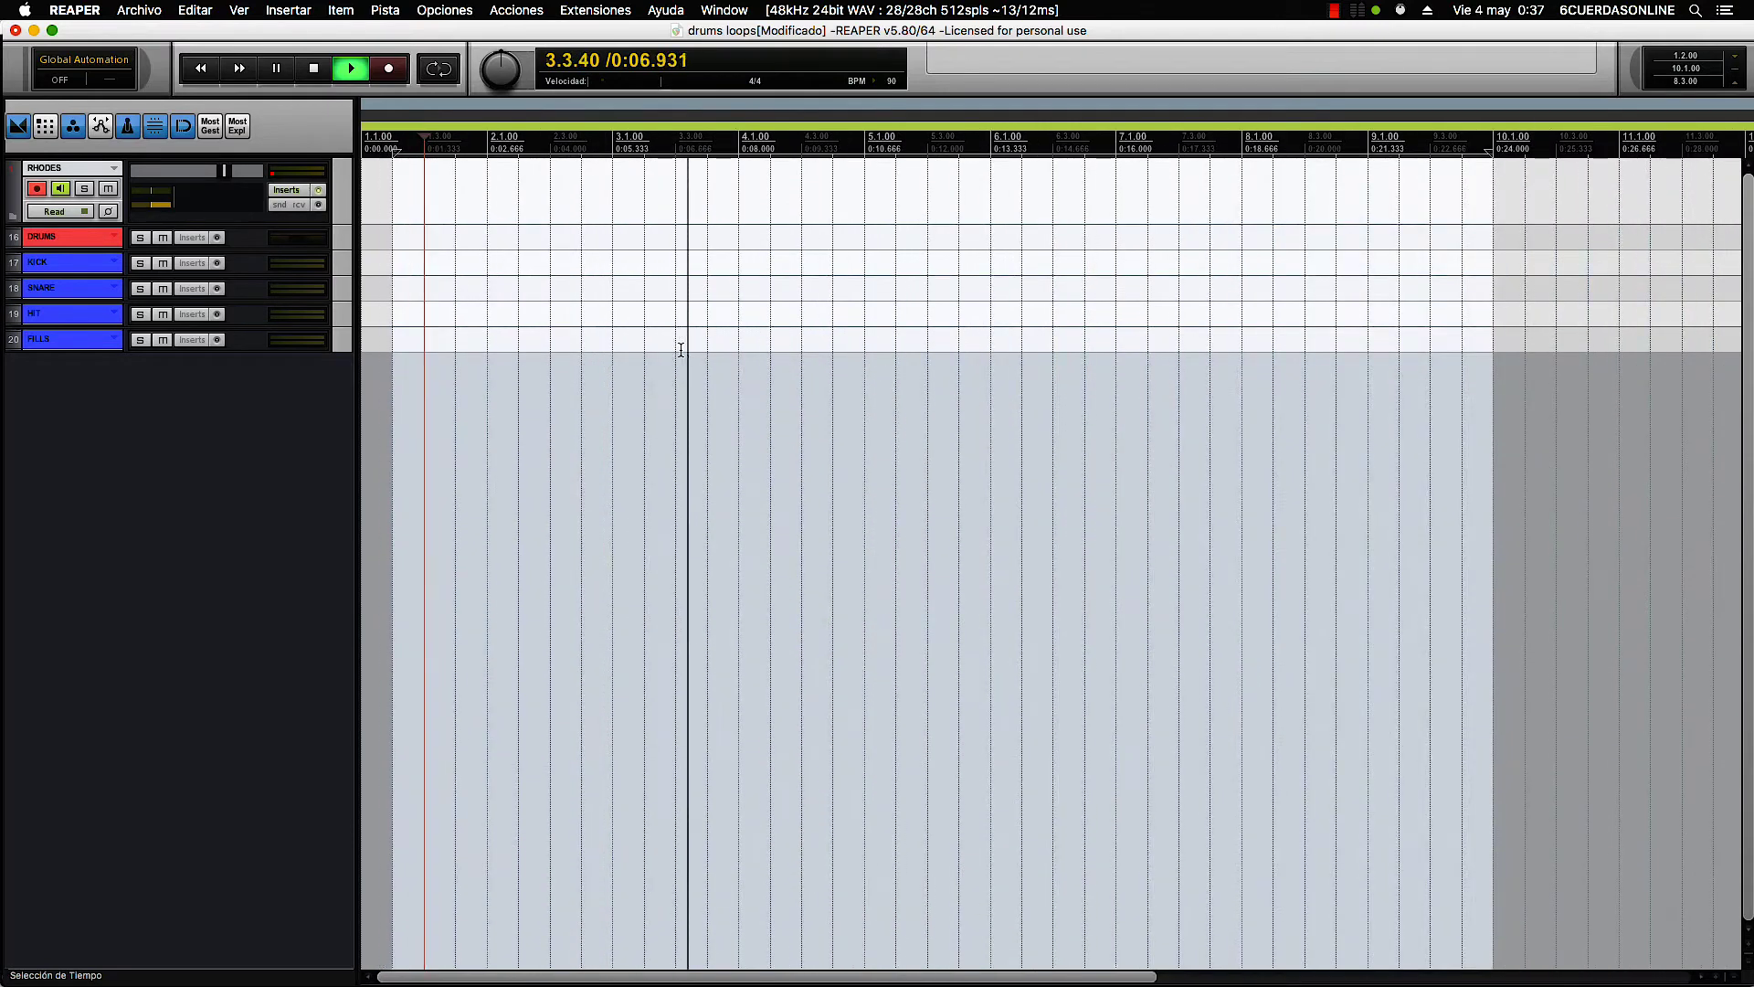
scroll(681, 352, down, 1)
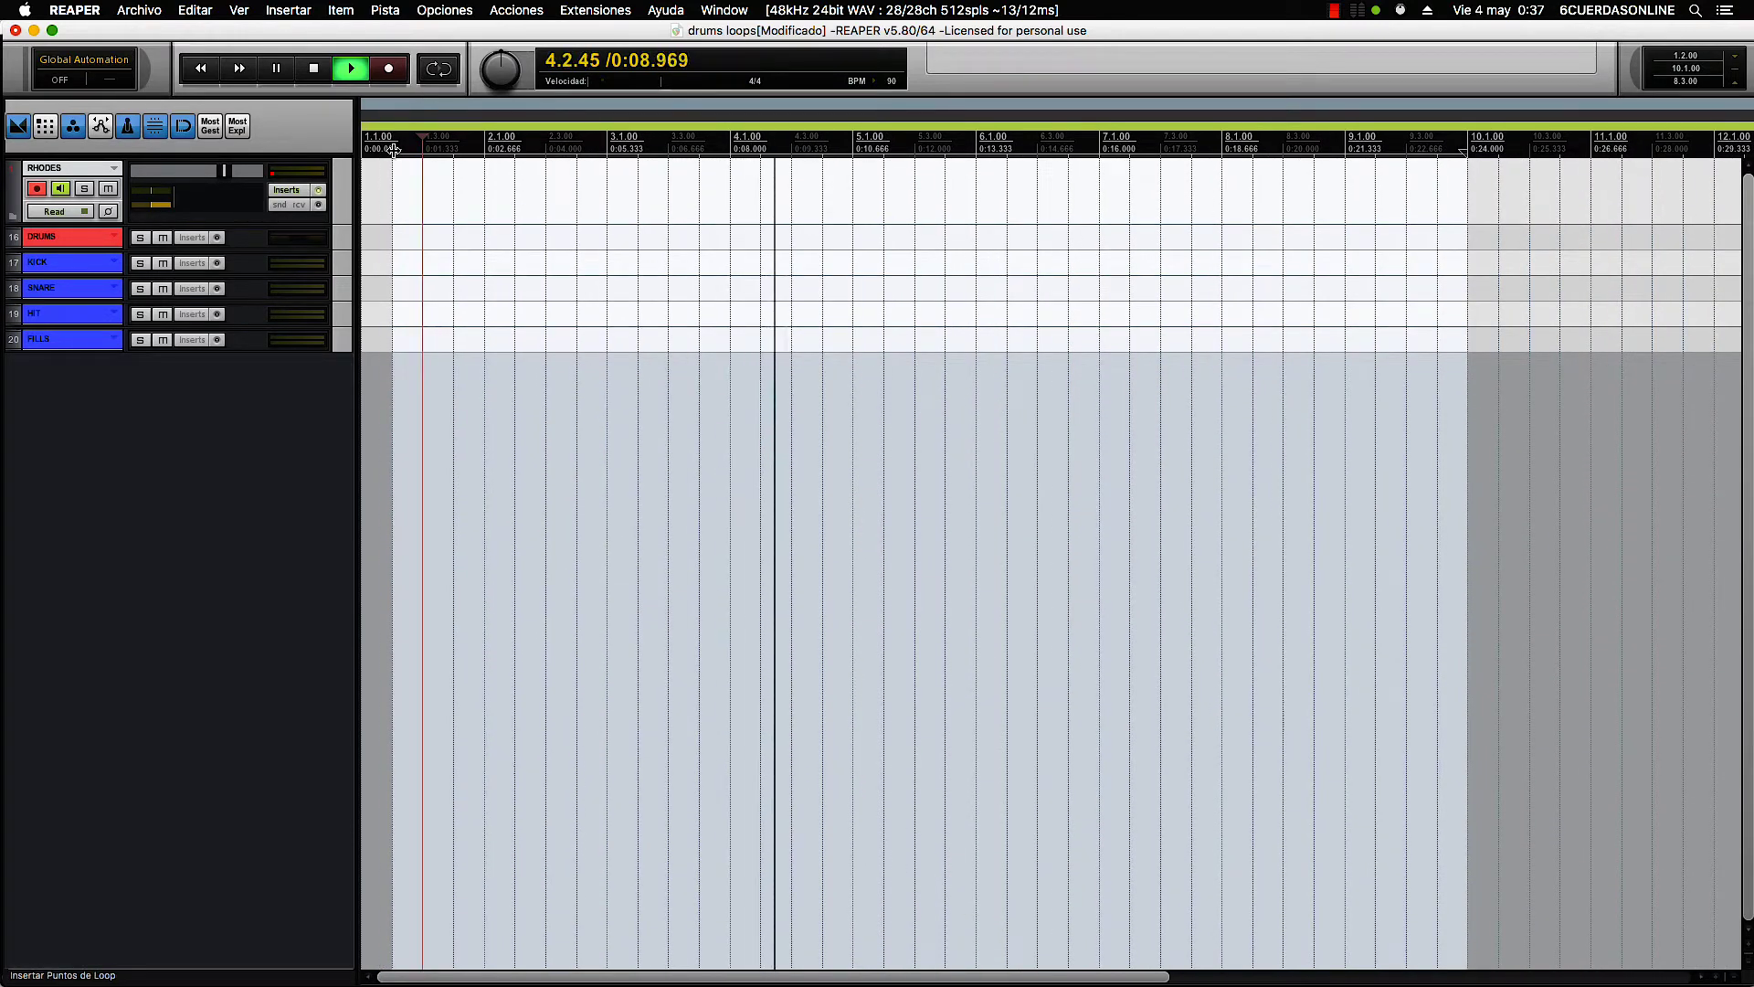
click(393, 149)
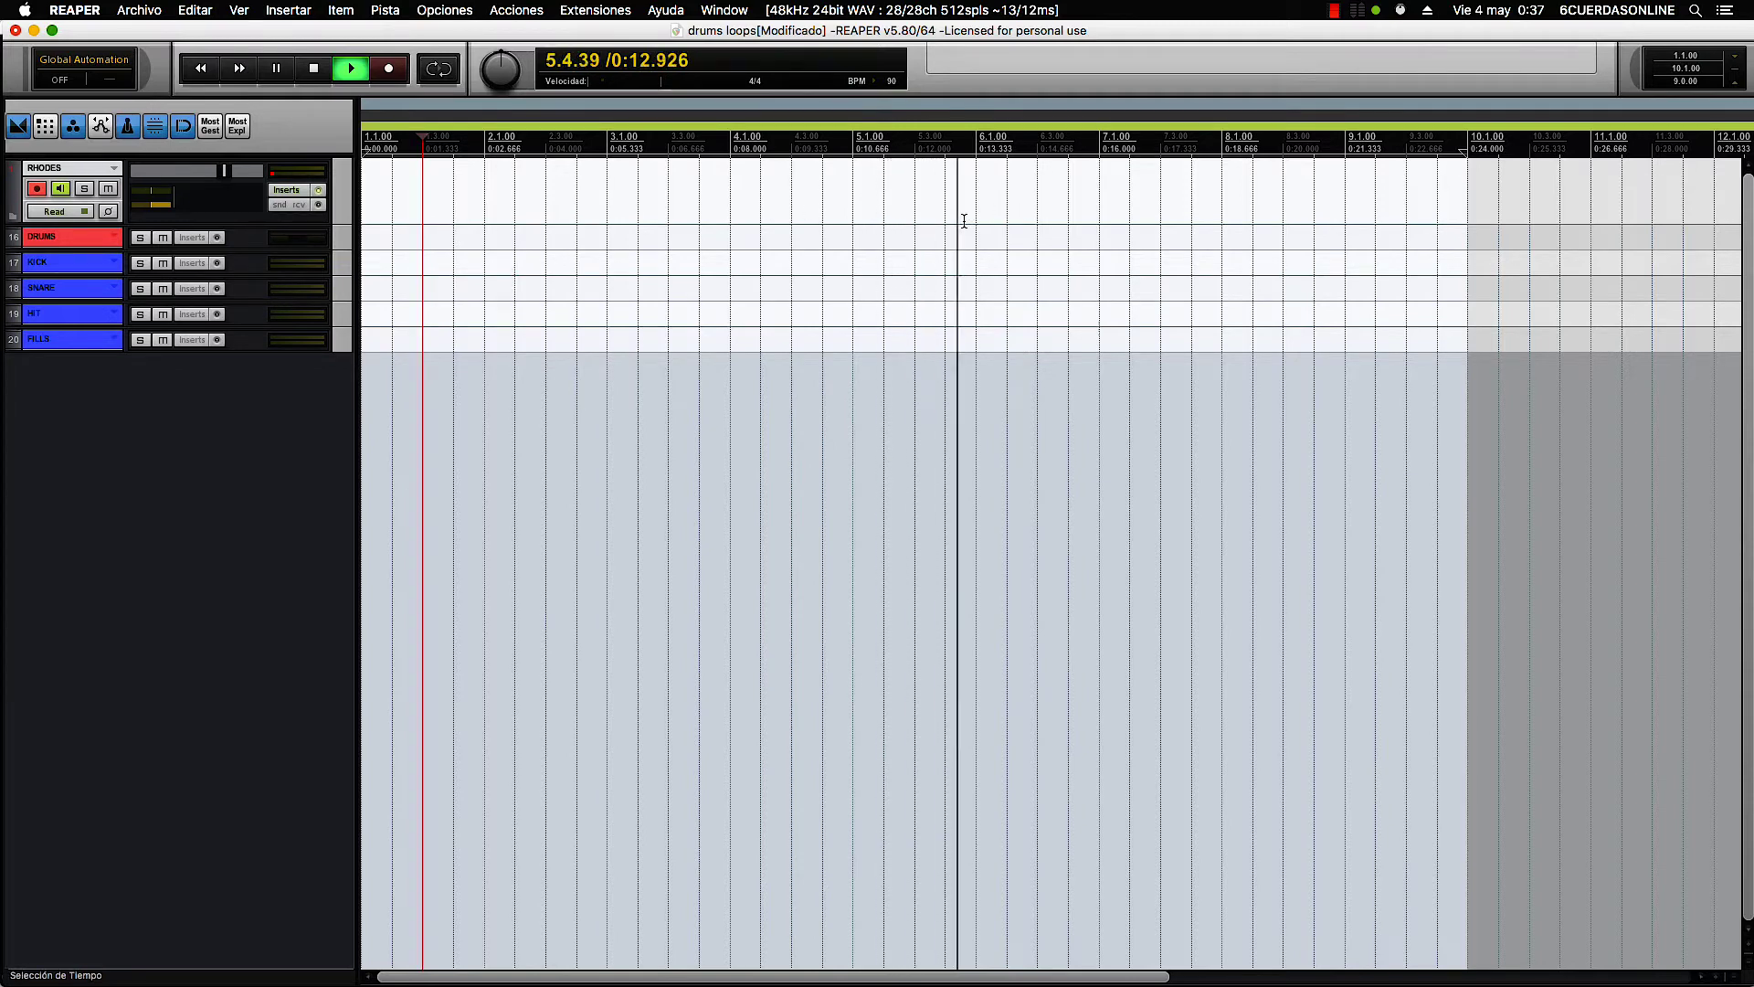
key(space)
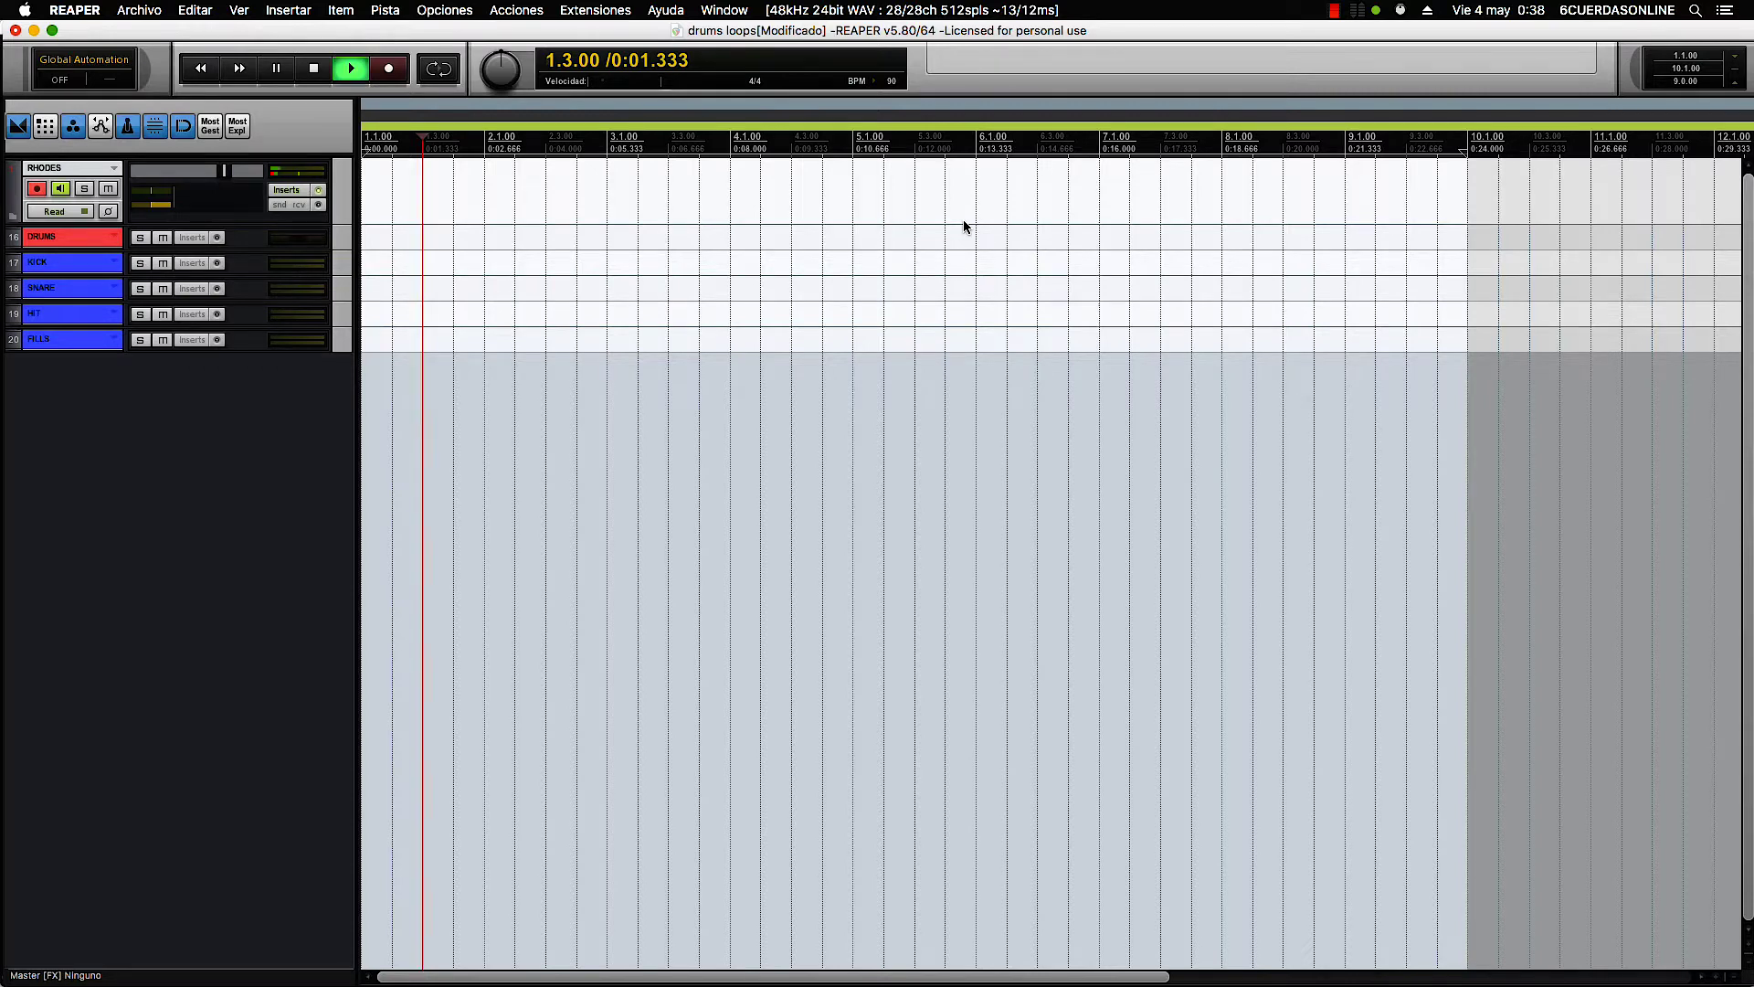
key(space)
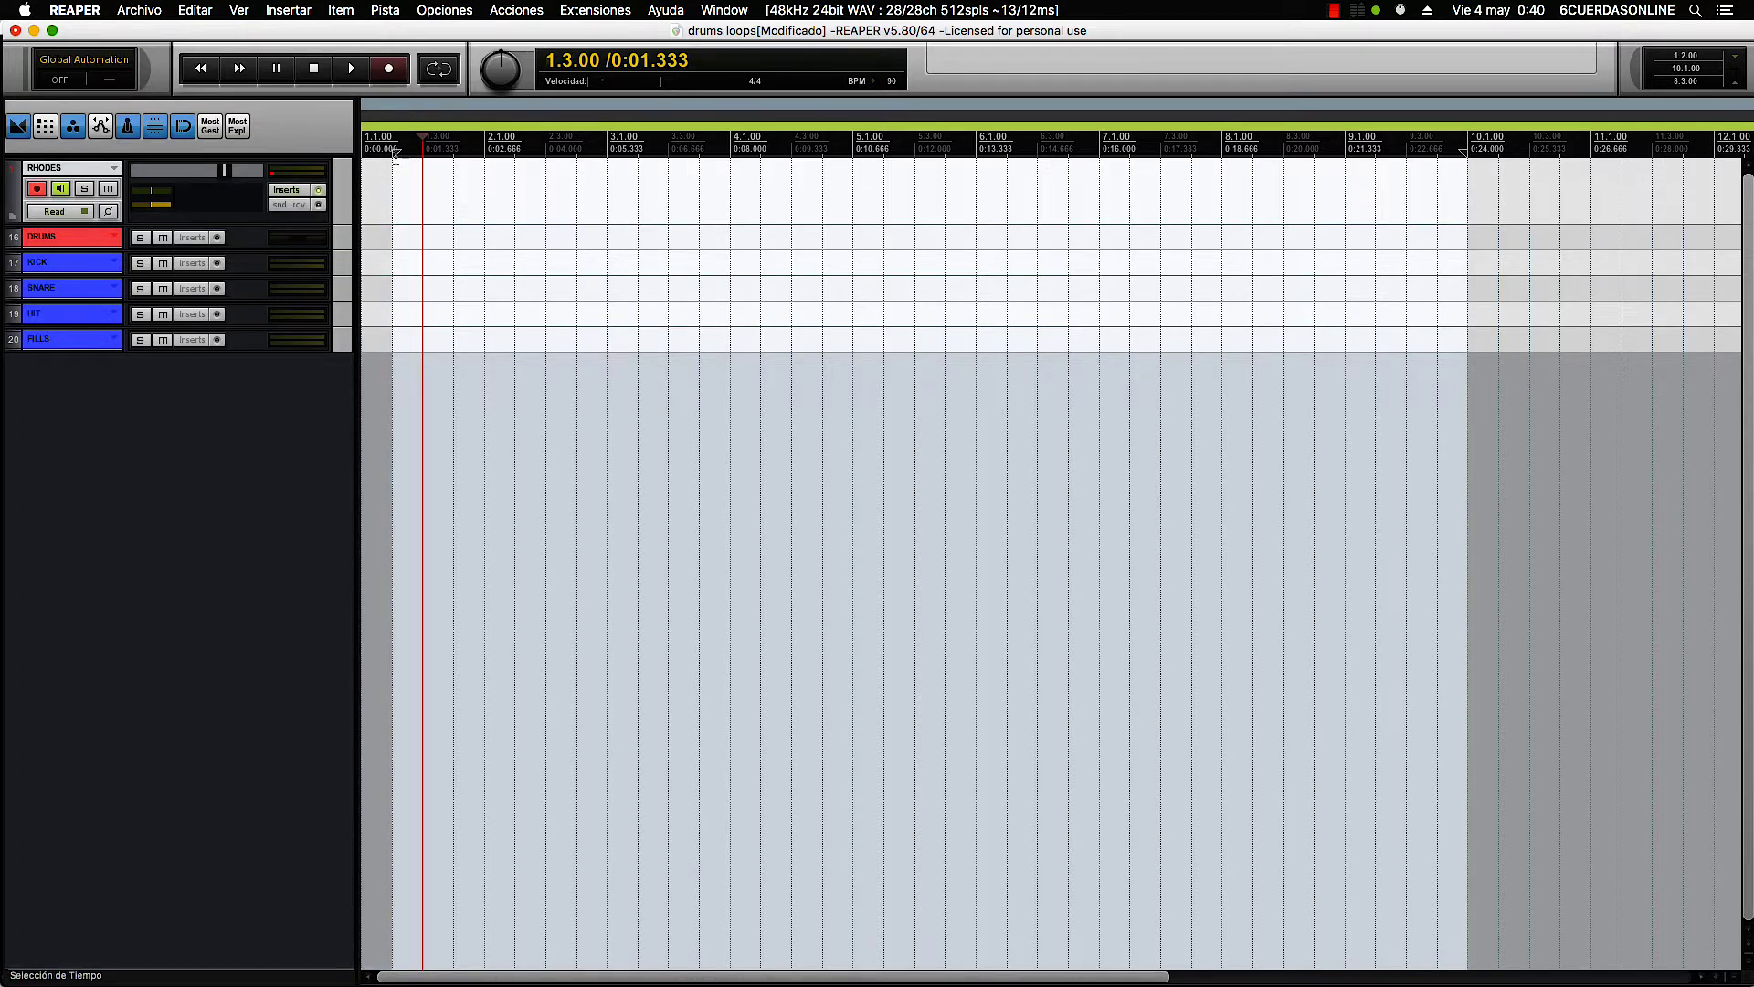
- Extend the time selection's start to 1.1.00 and record a MIDI melody on the RHODES track from 2.1.00
drag(394, 151, 363, 151)
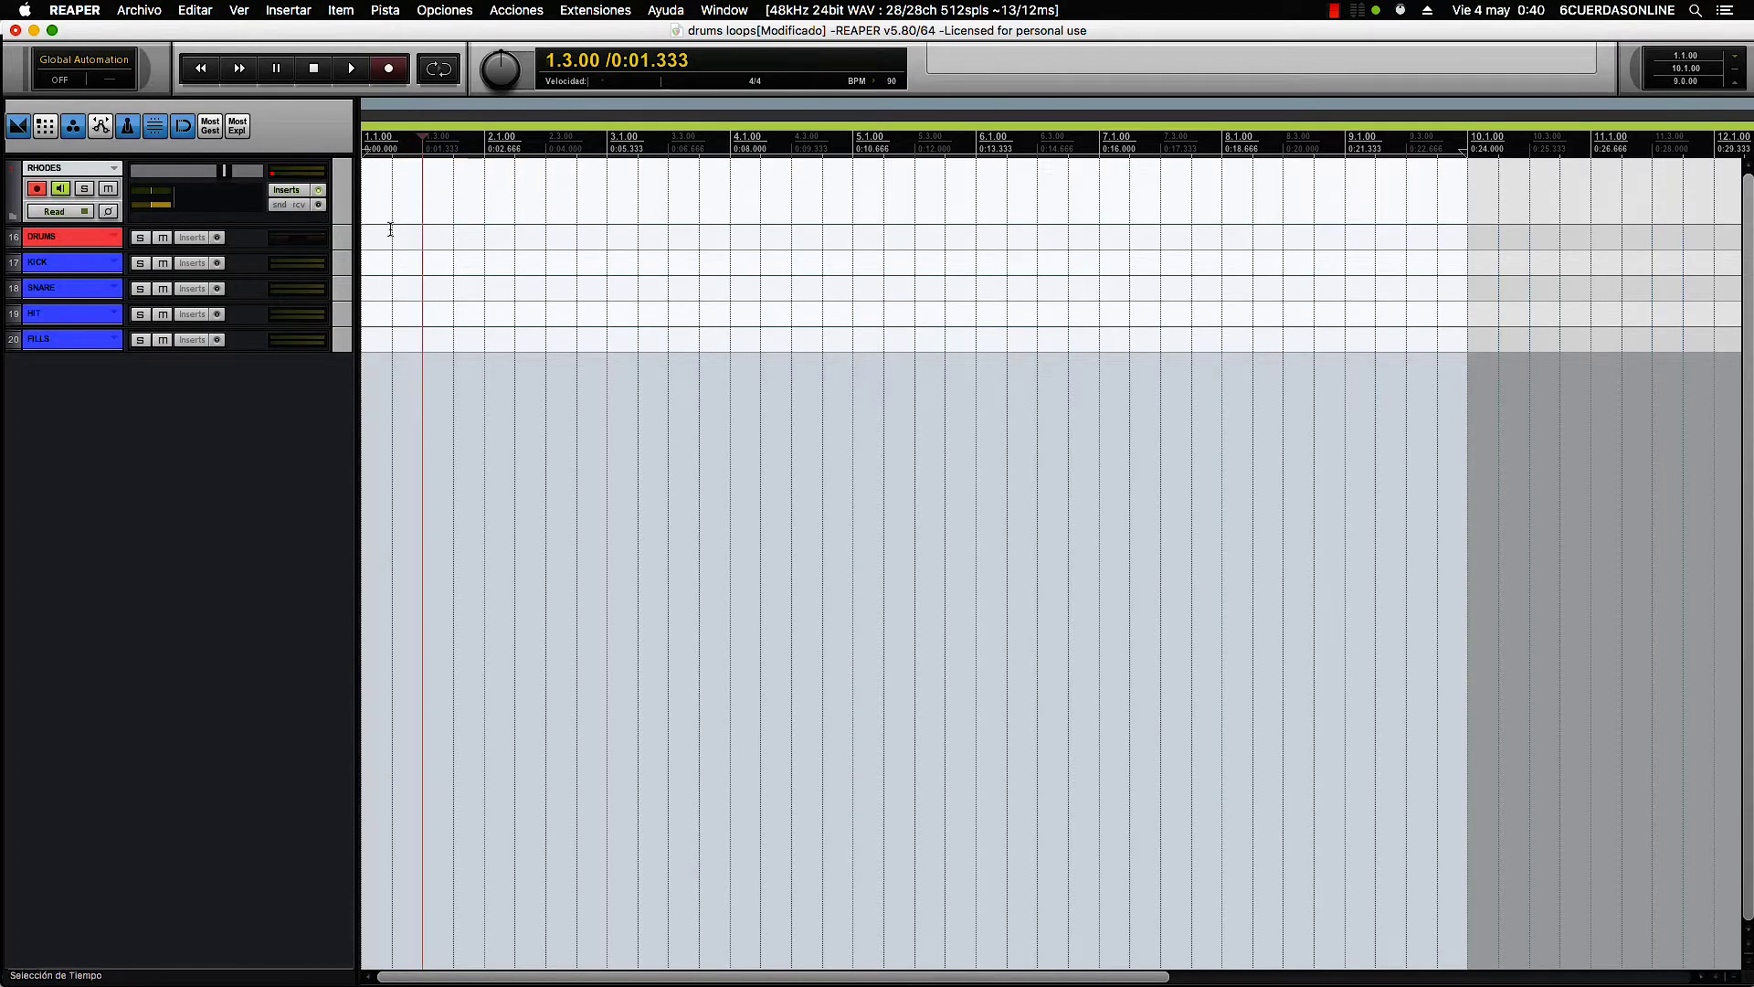
click(483, 147)
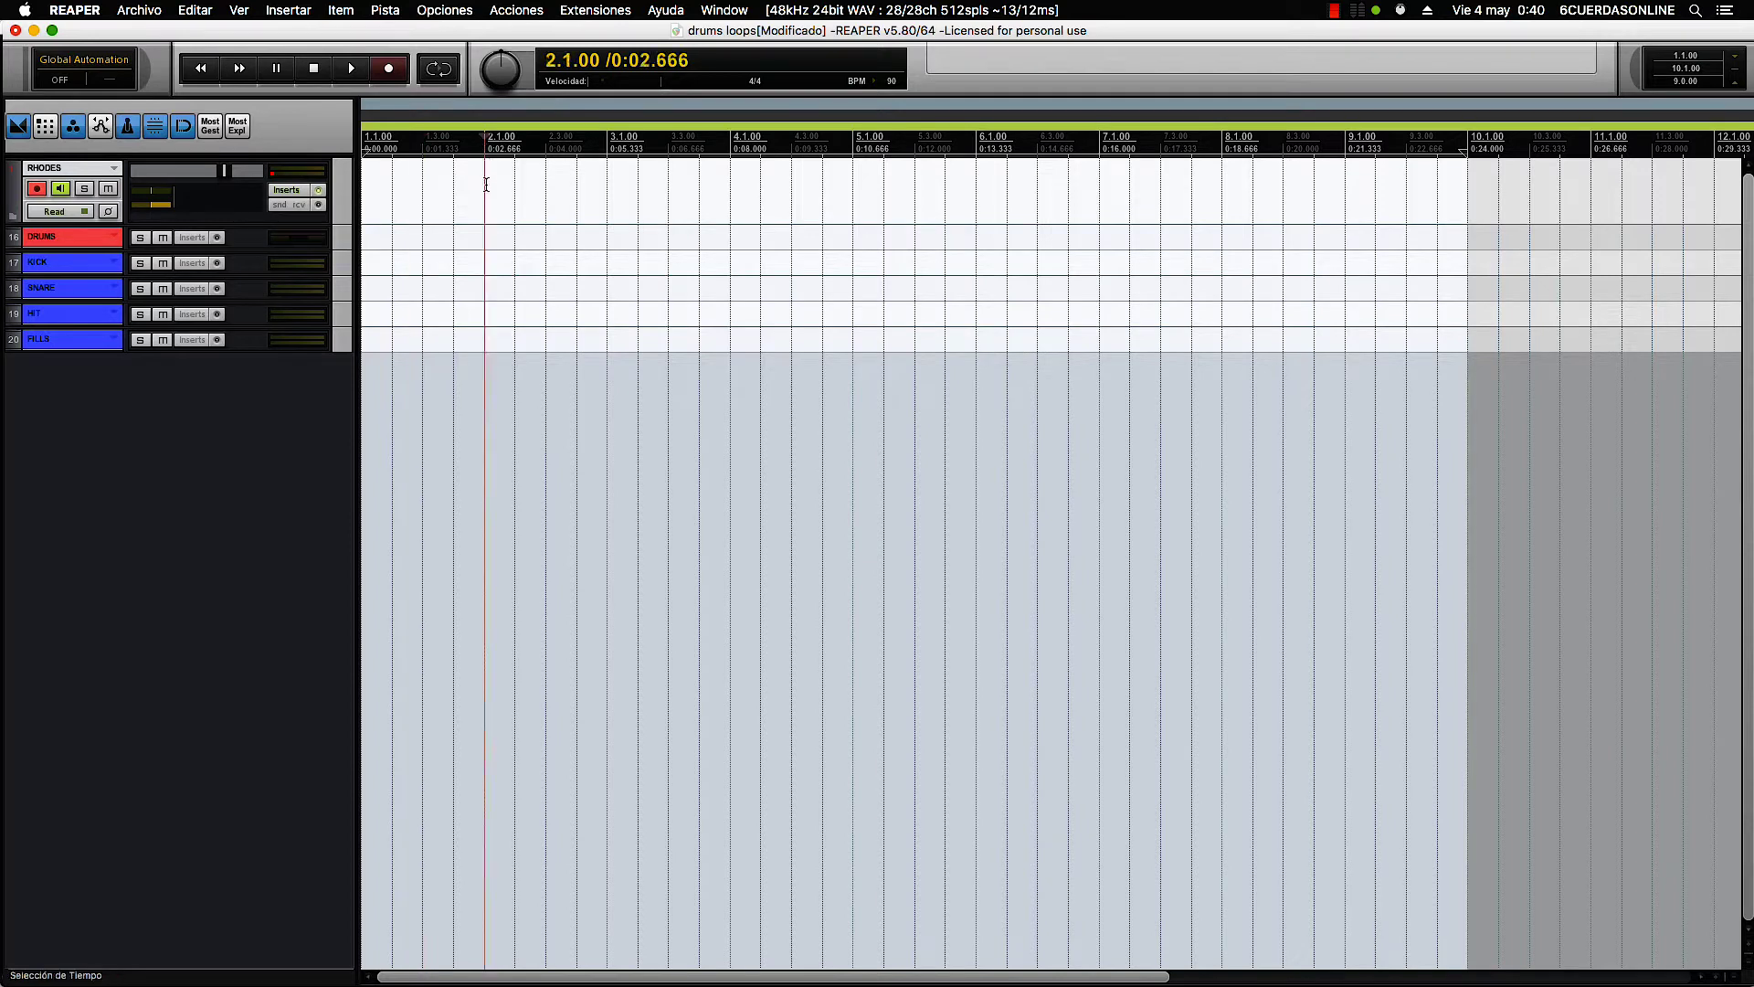
click(386, 69)
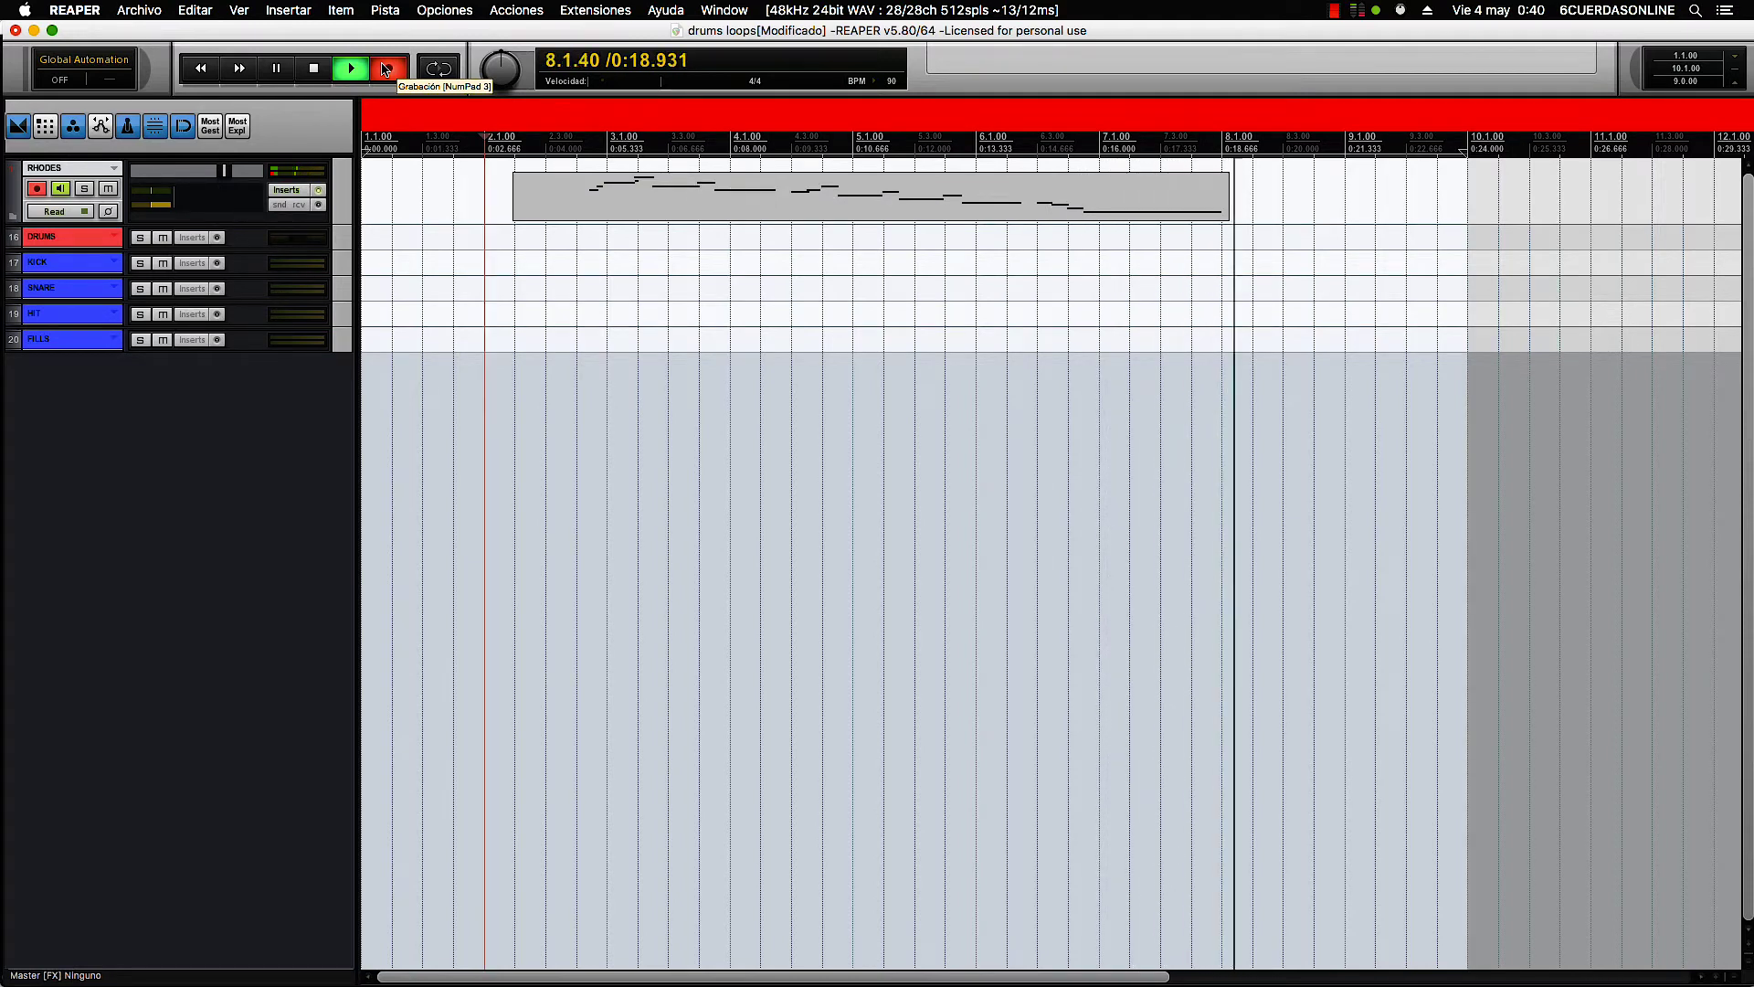
click(386, 70)
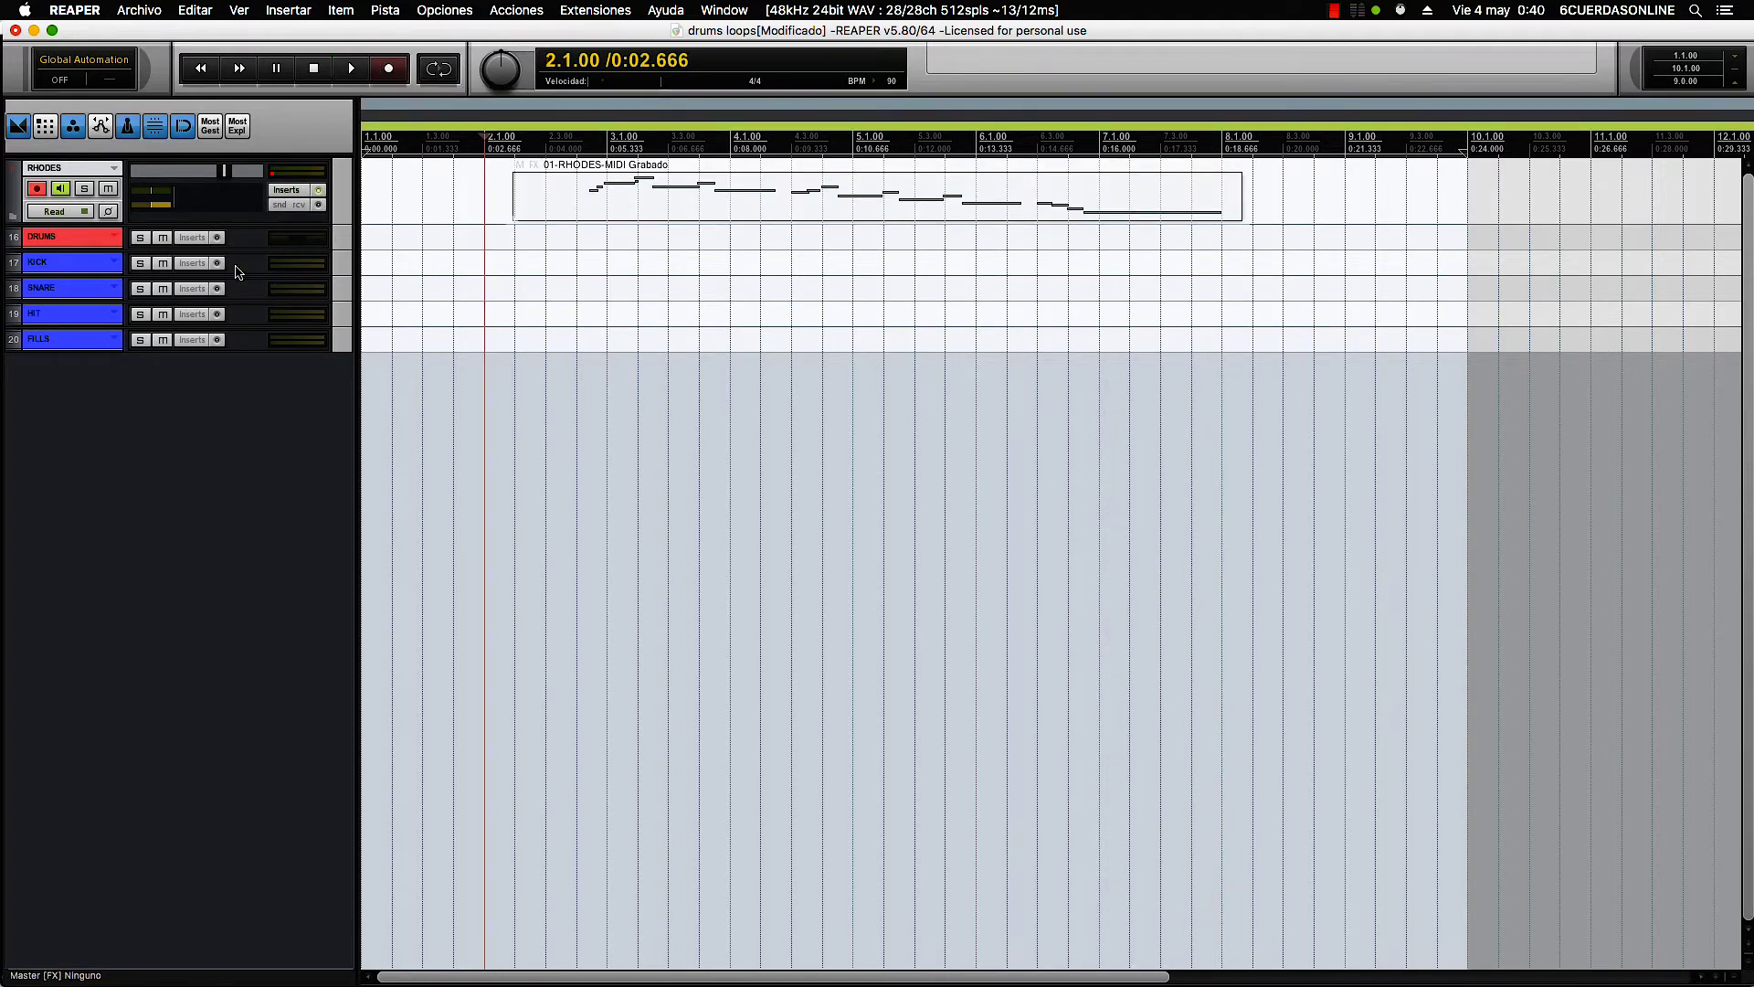
- Enlarge the RHODES track's height and trim the start of its recorded MIDI item to 2.3.00
drag(228, 222, 208, 424)
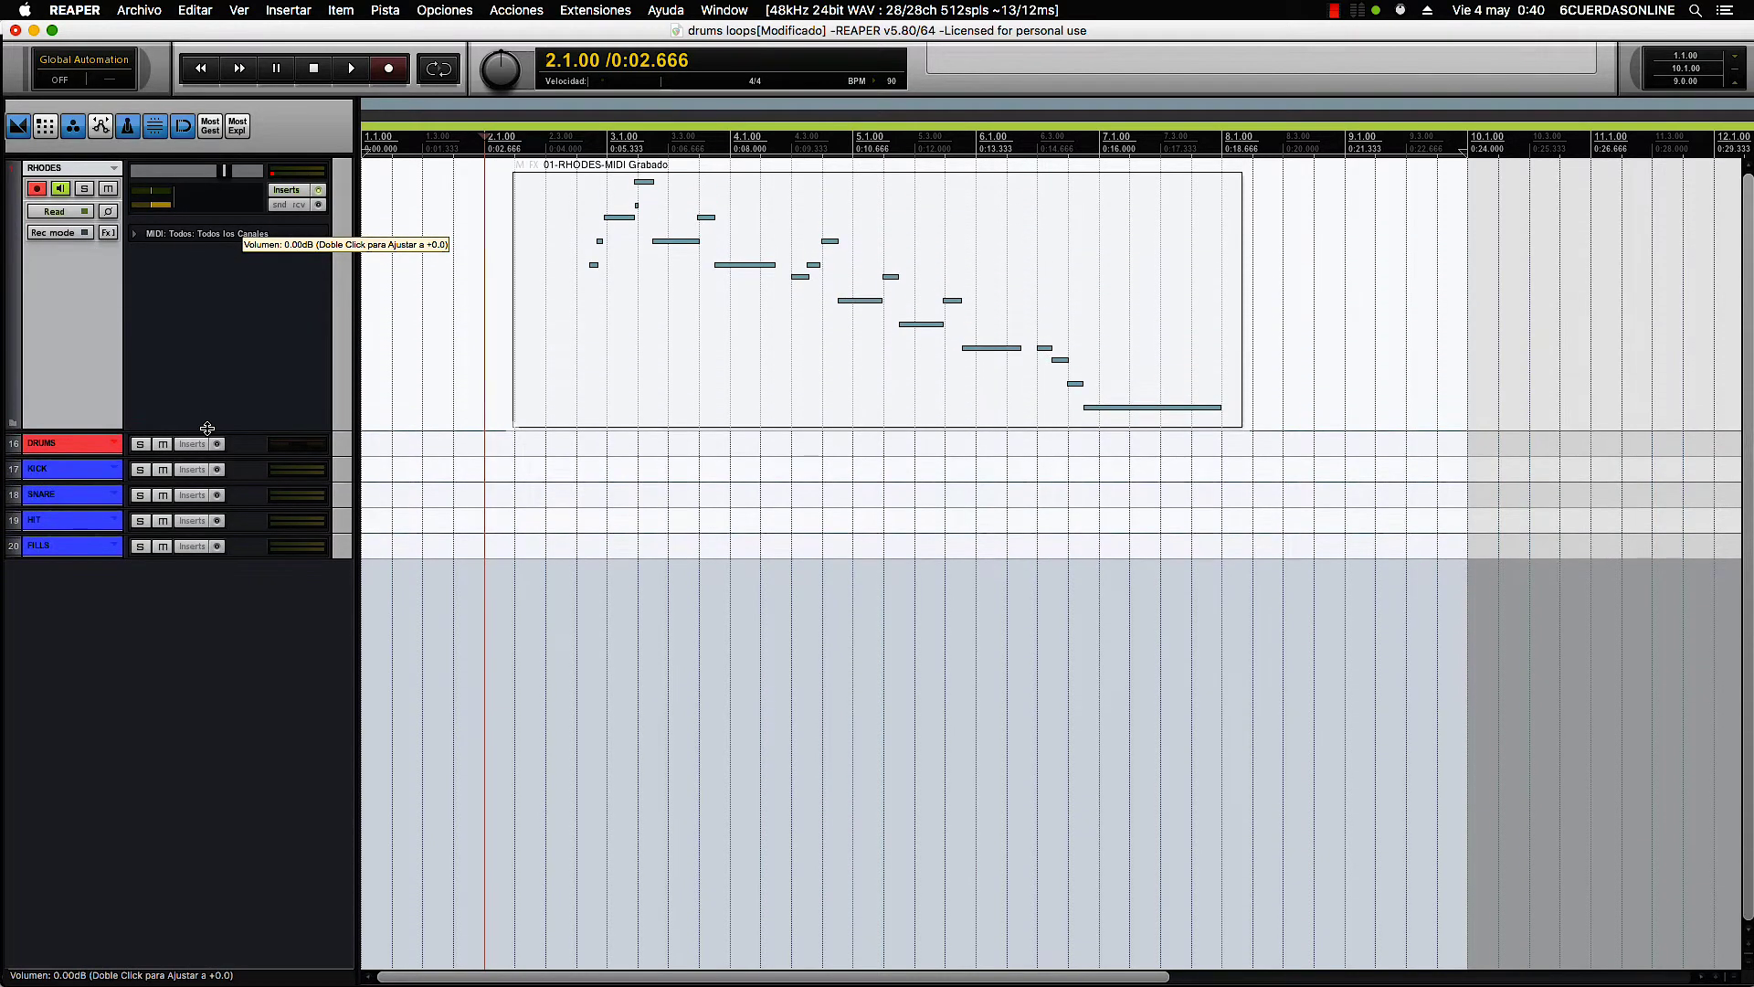
scroll(638, 375, up, 3)
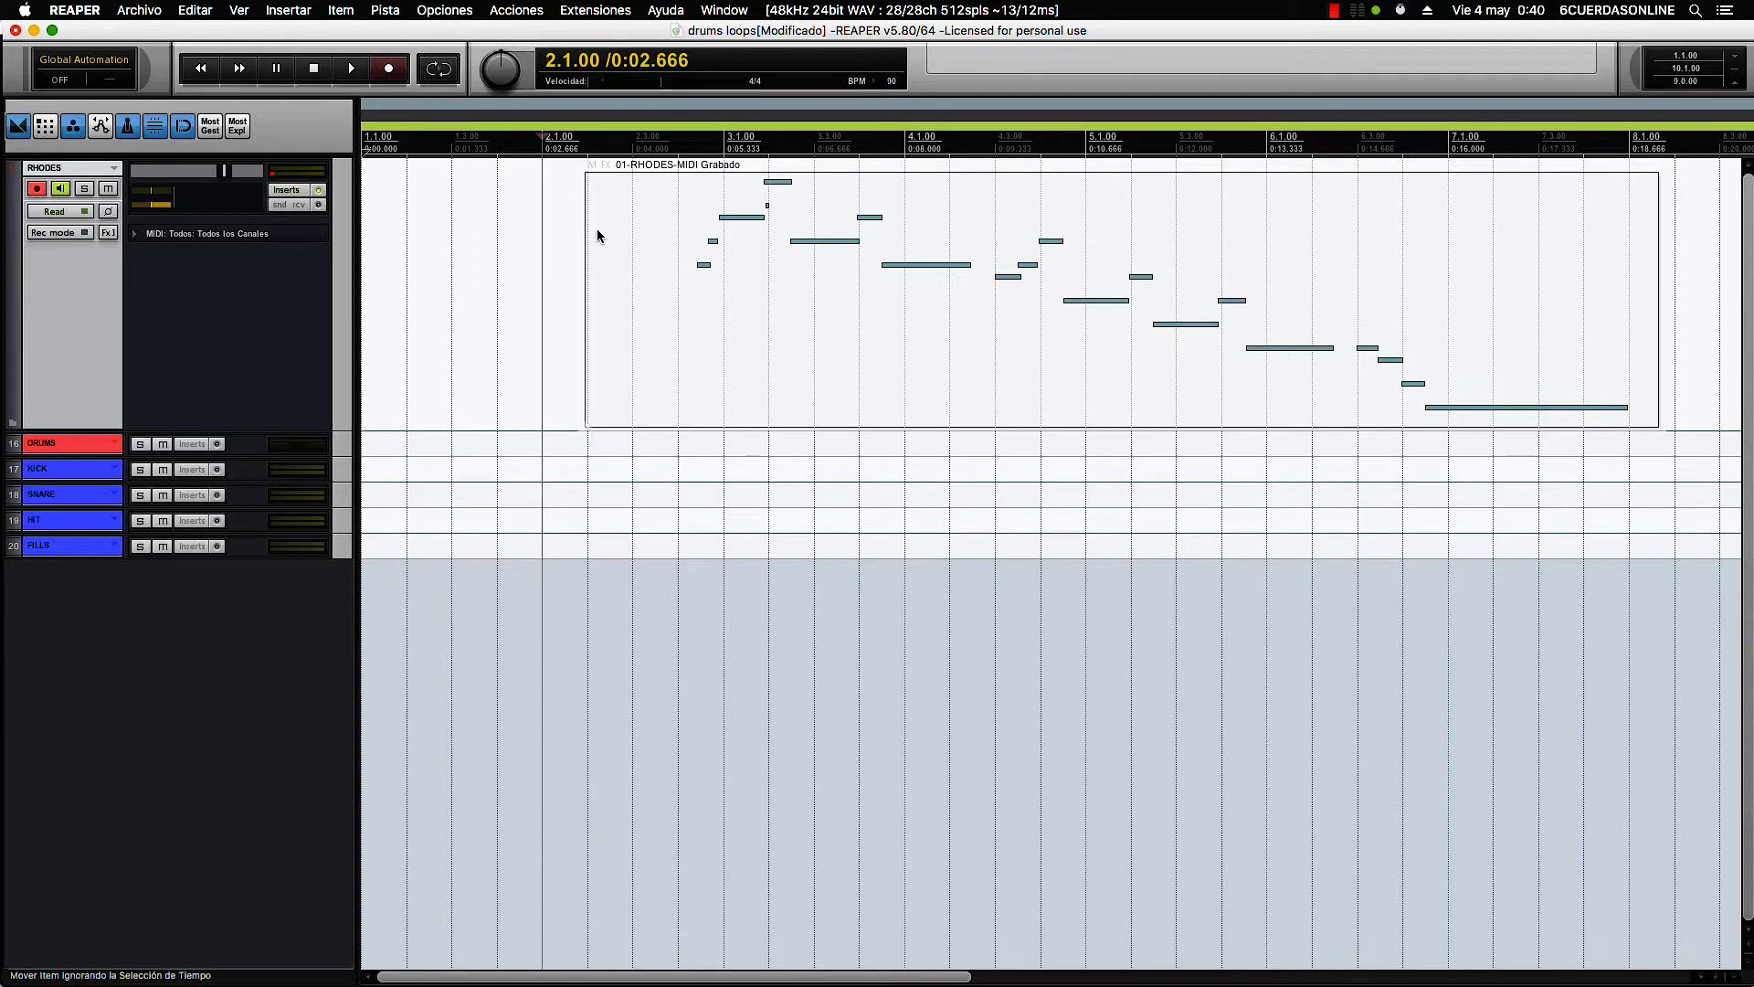
drag(587, 228, 634, 228)
- Quantize the positions of all notes in the RHODES take to the 1/16 grid at 100% intensity
double_click(1060, 279)
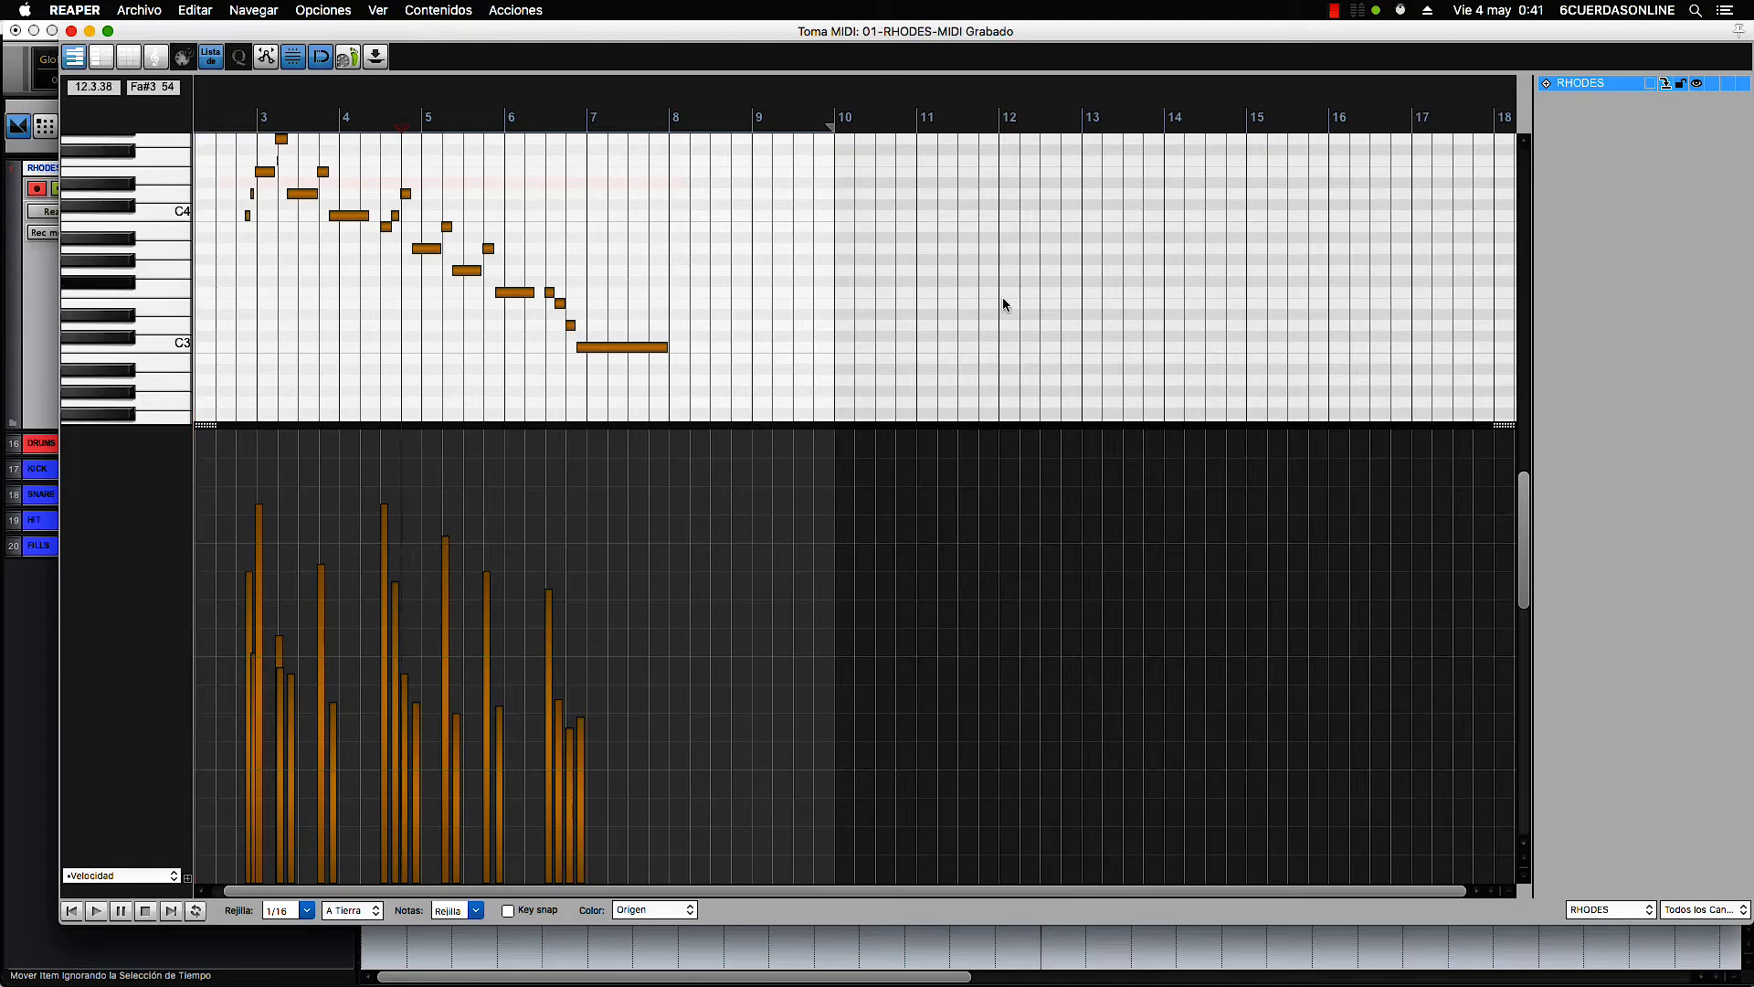
scroll(341, 250, up, 6)
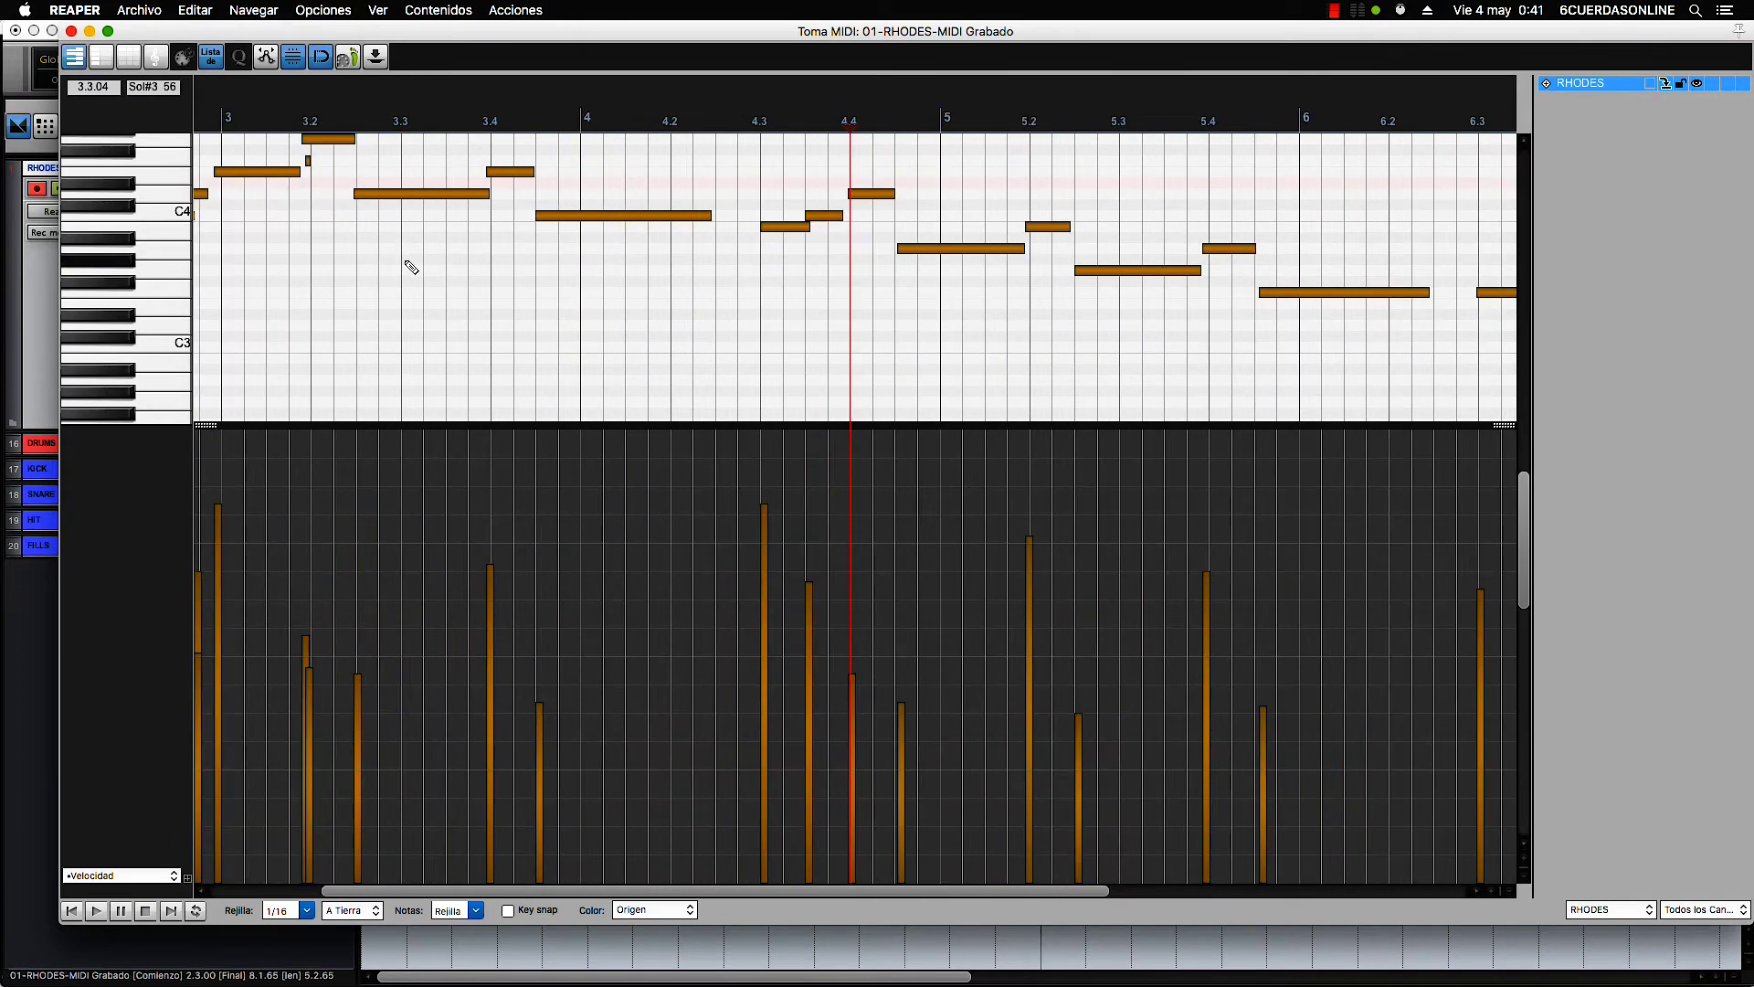
scroll(411, 267, up, 2)
key(super+a)
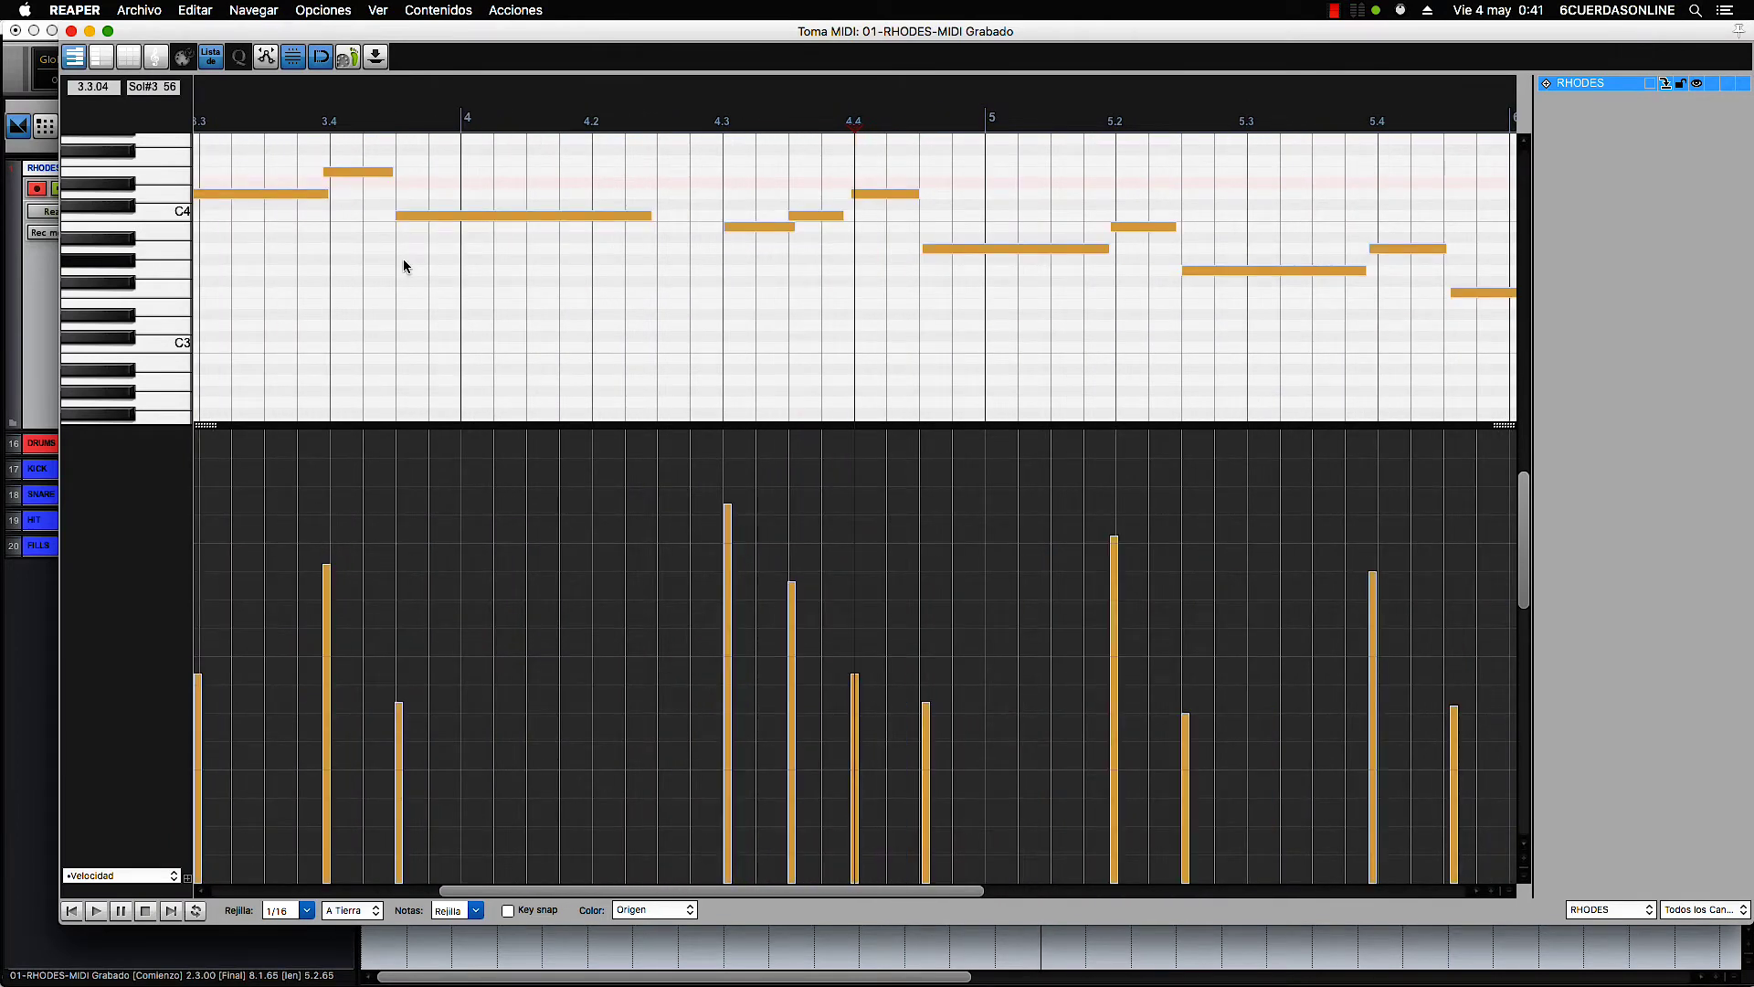
key(q)
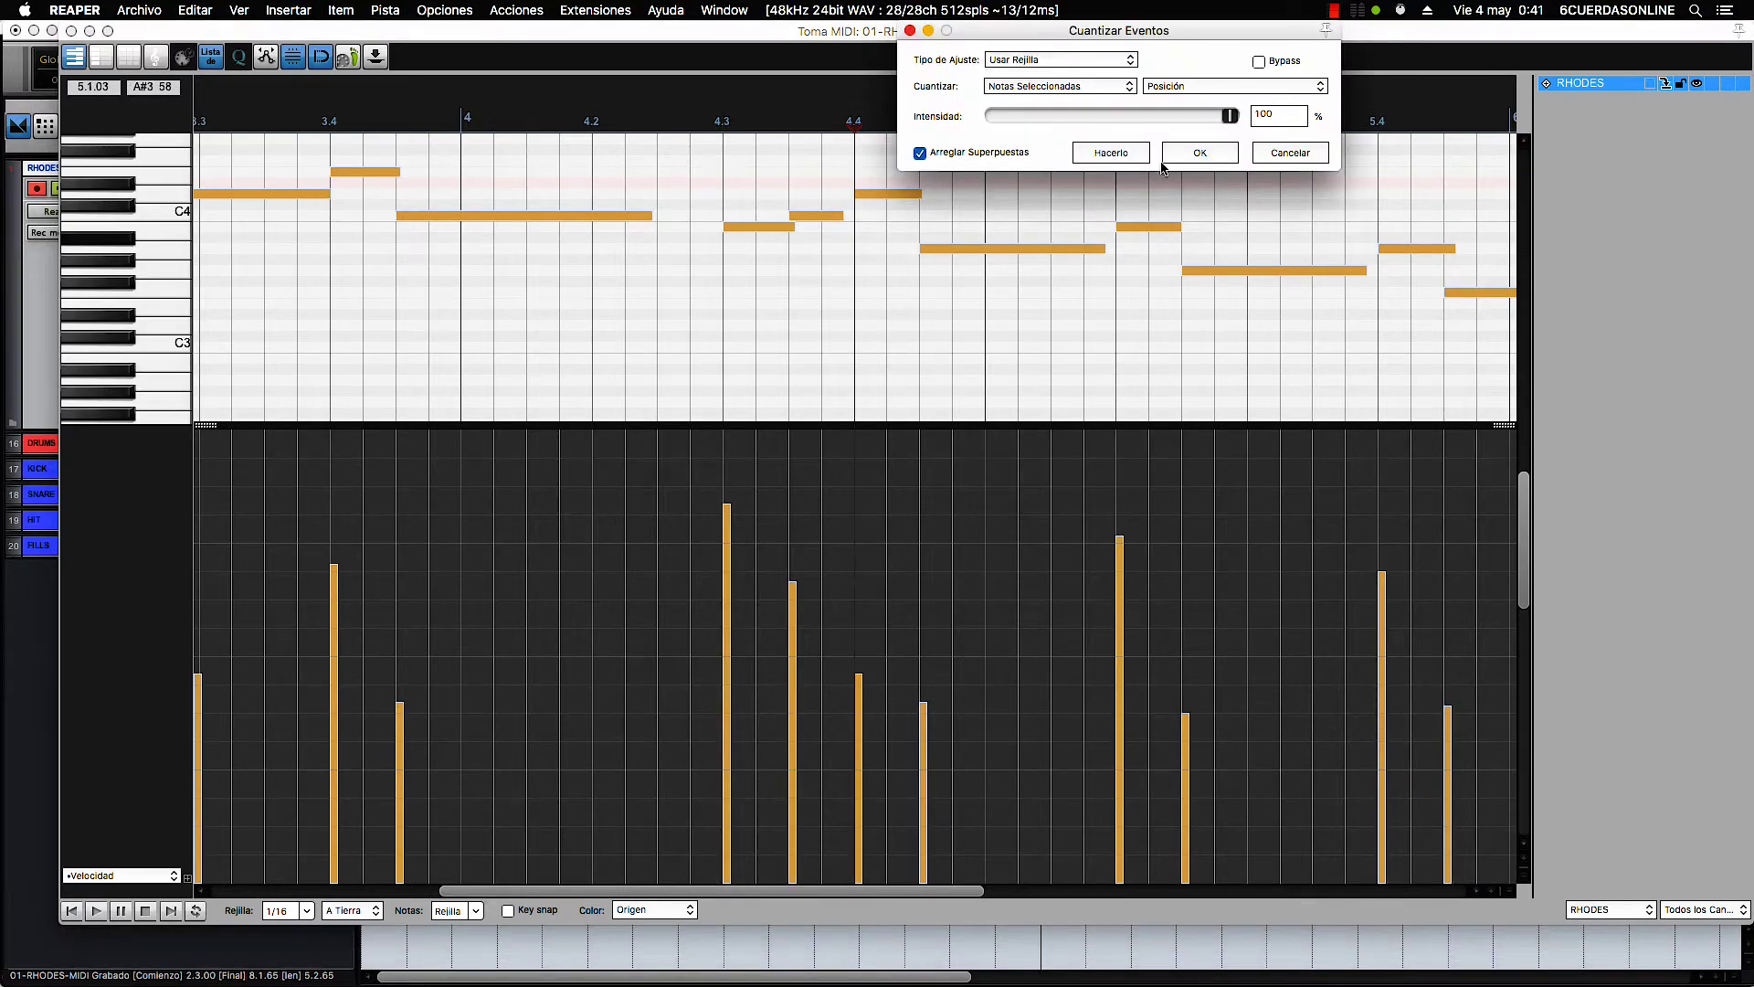
click(1196, 151)
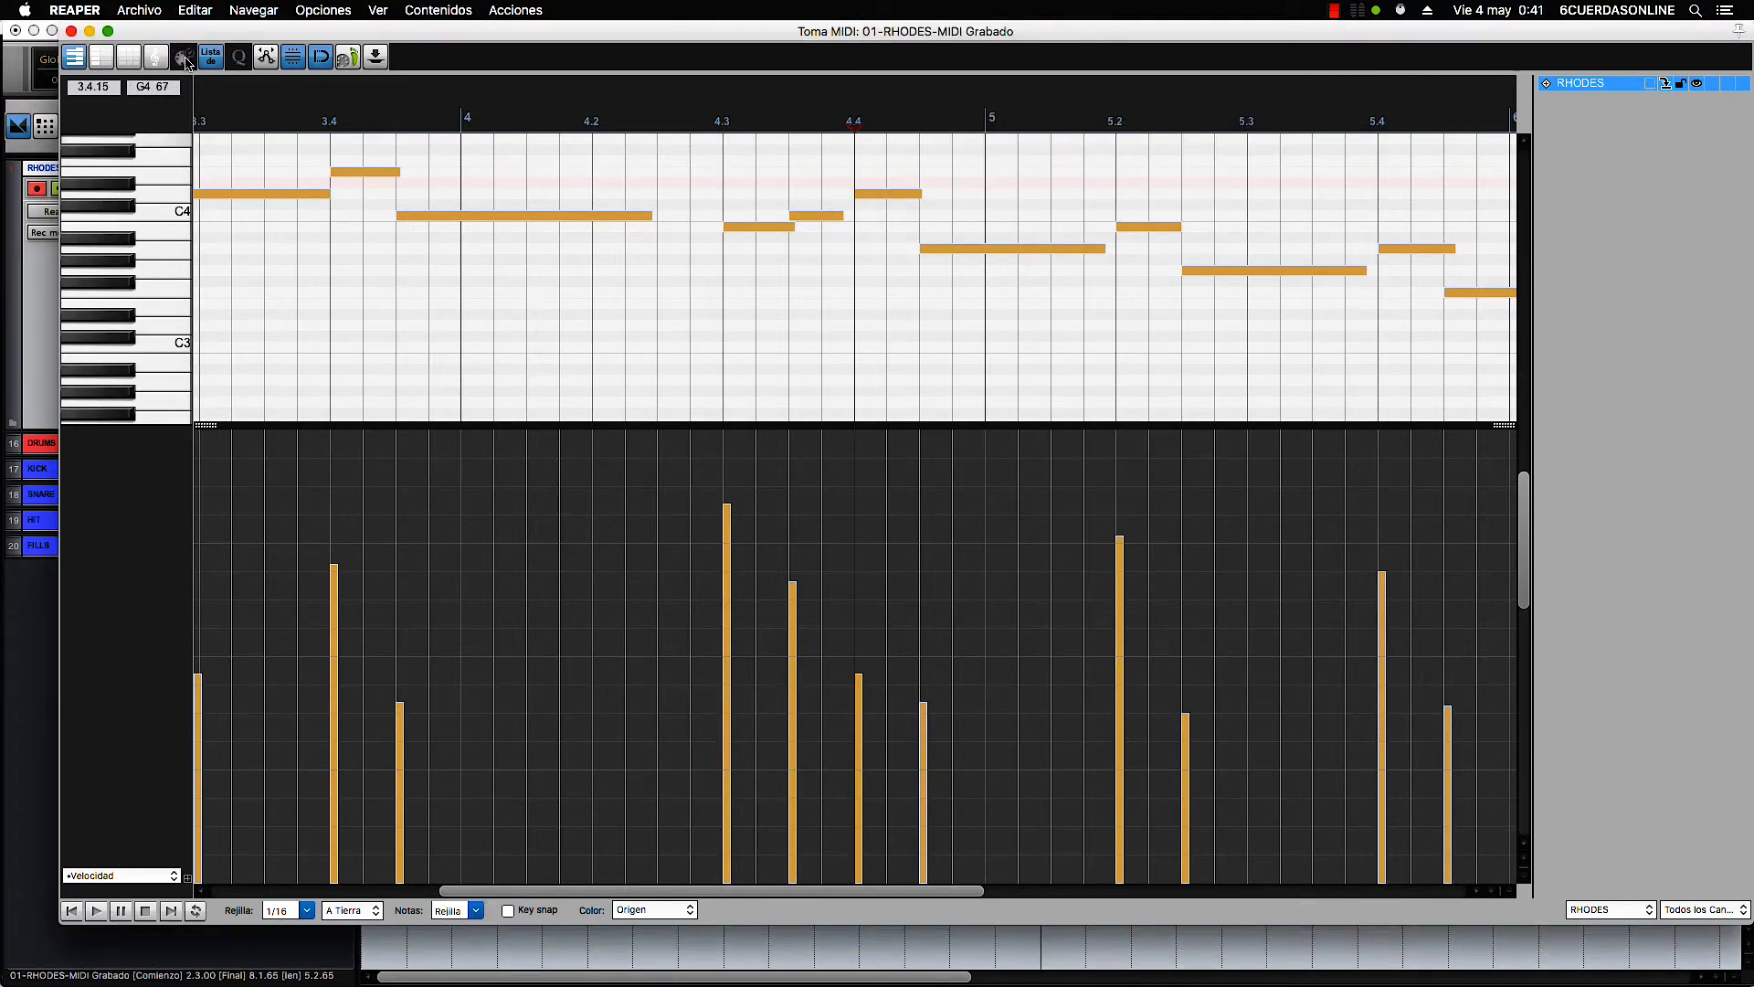
click(71, 31)
- Trim the start of the RHODES item to 2.4.00 and play it back from 2.1.00
drag(634, 259, 679, 257)
click(542, 142)
key(space)
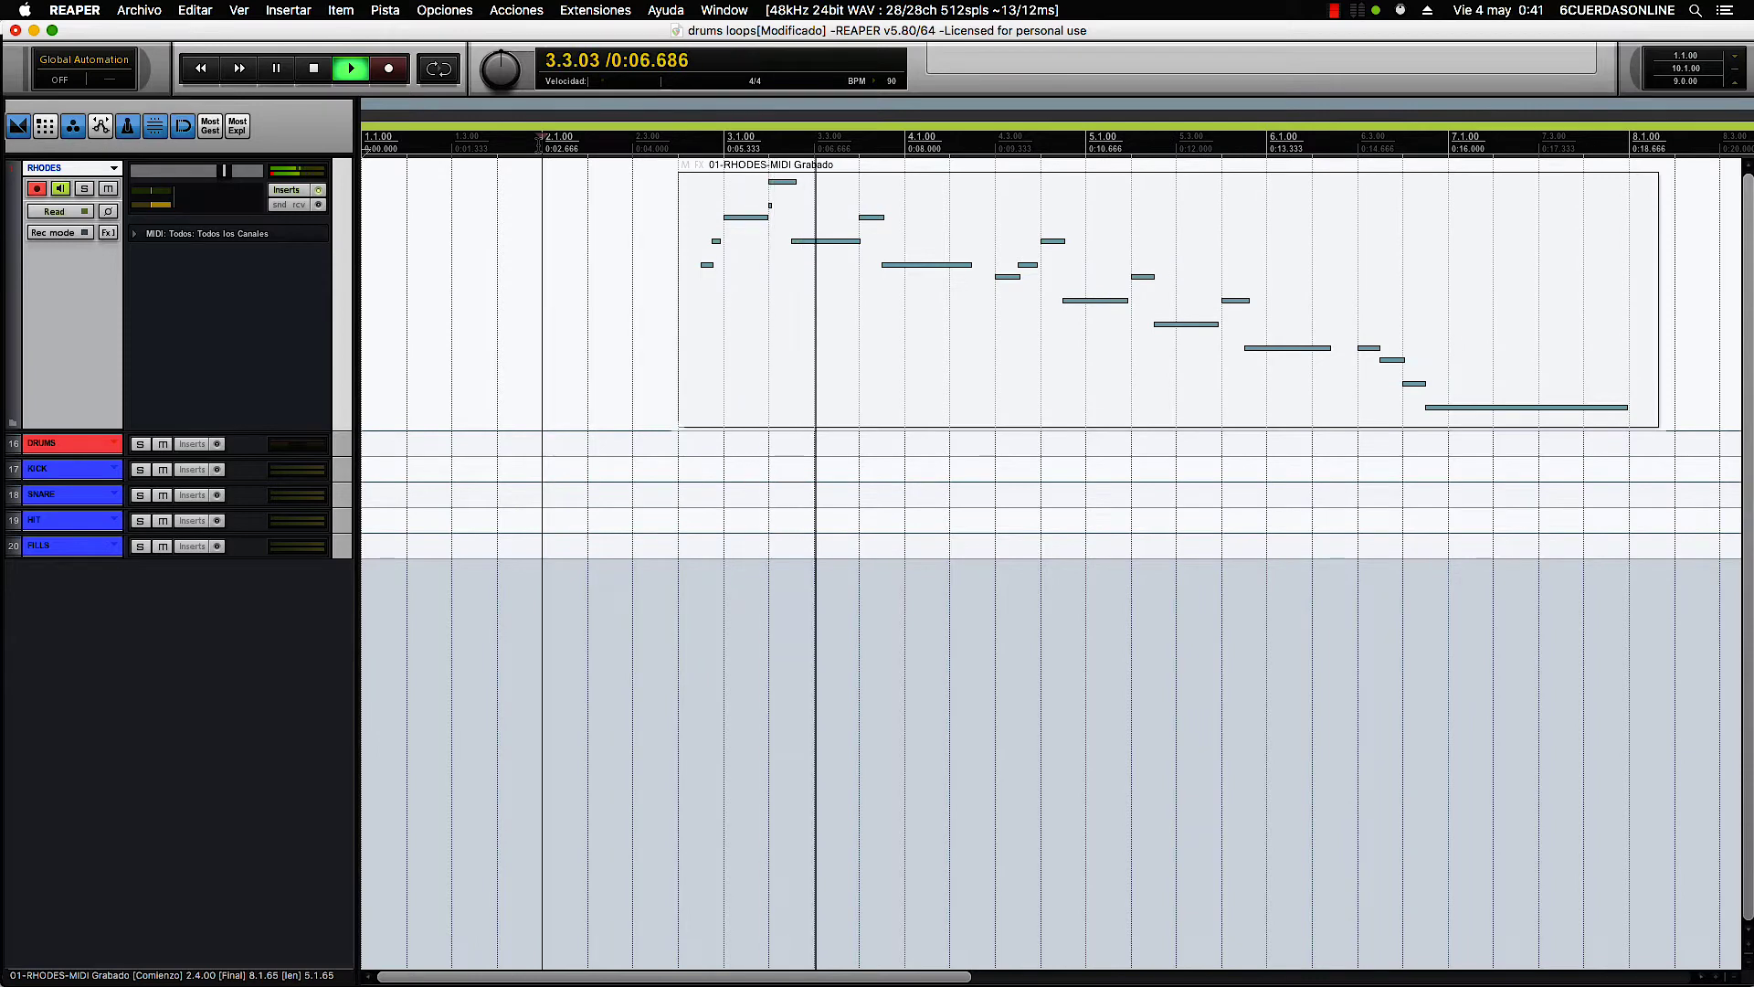
key(space)
- Delete the stray short note at 3.2 in the RHODES take, audition the notes and close the MIDI editor
double_click(795, 232)
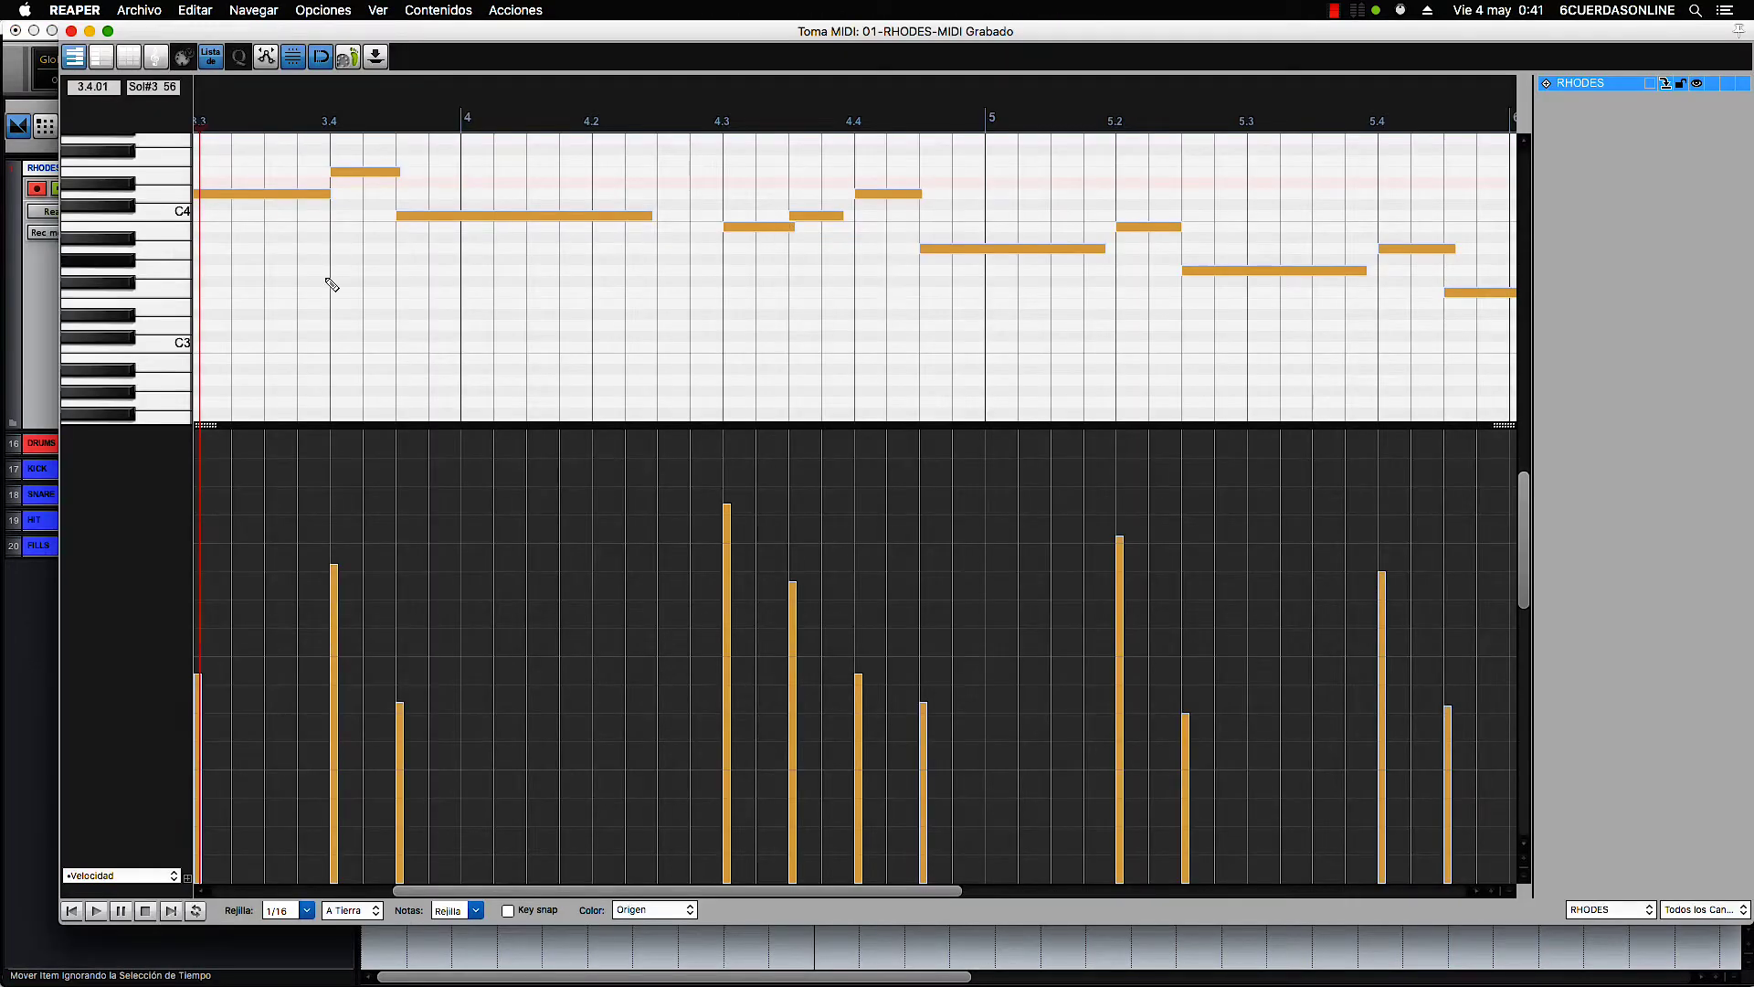
scroll(343, 265, down, 3)
scroll(315, 151, up, 5)
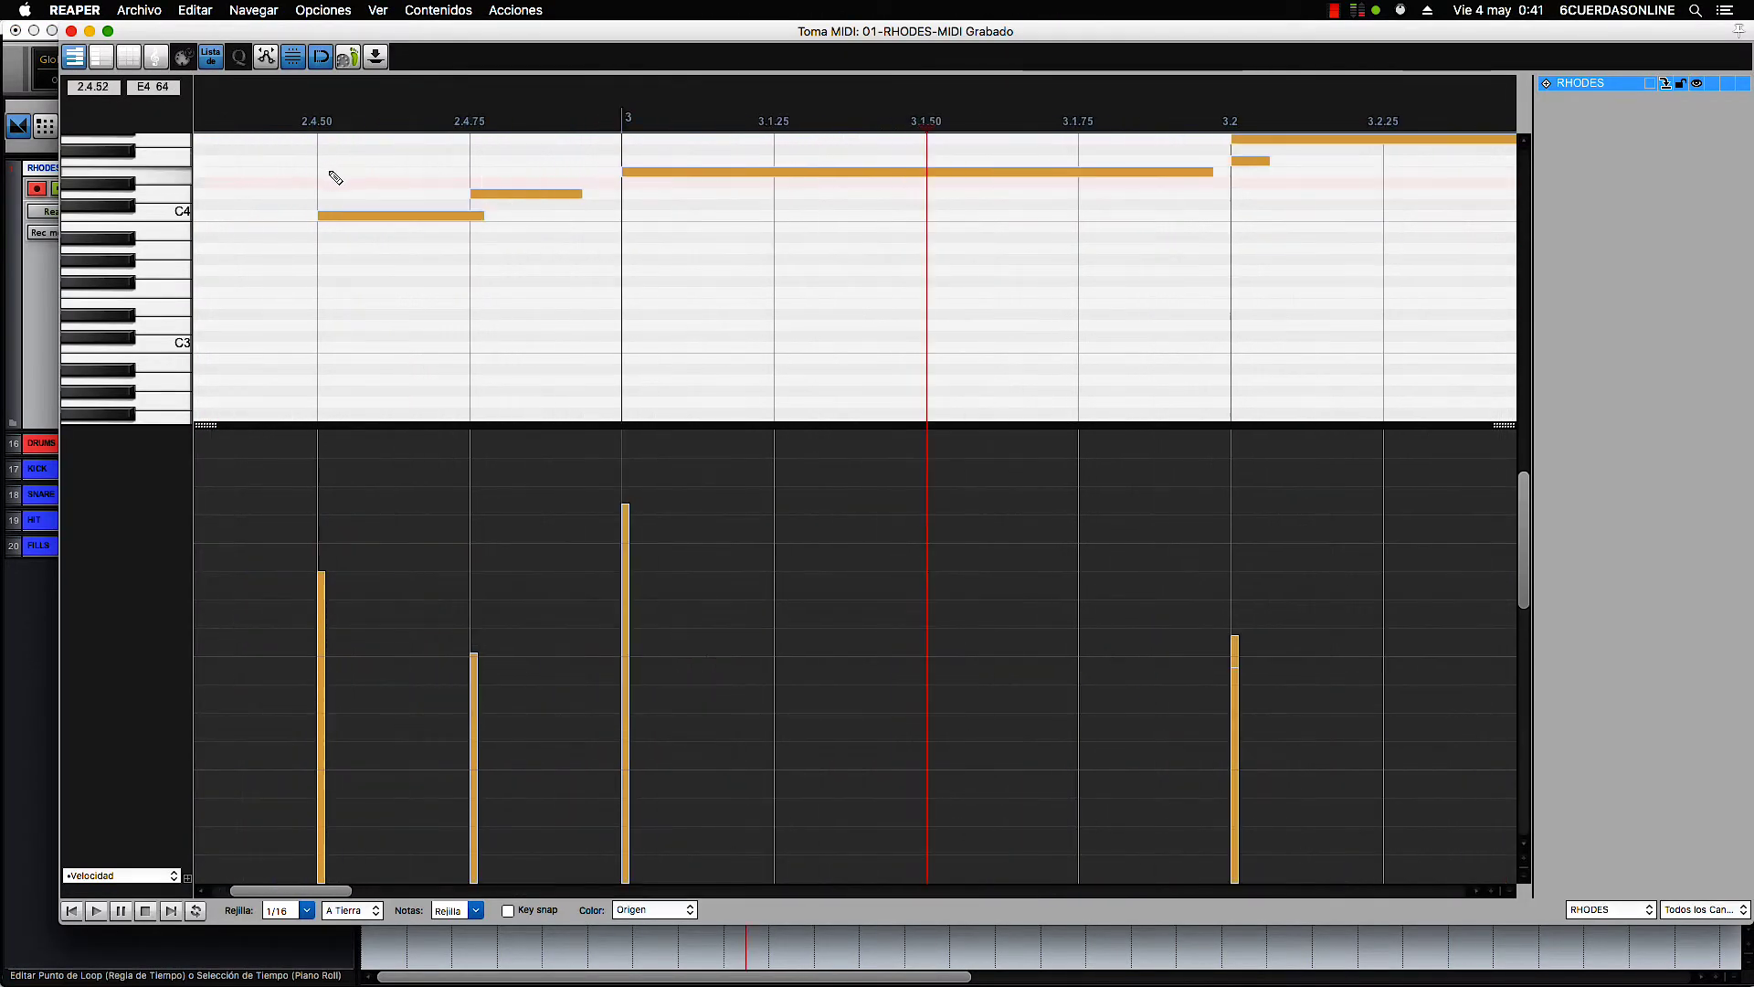
click(1261, 161)
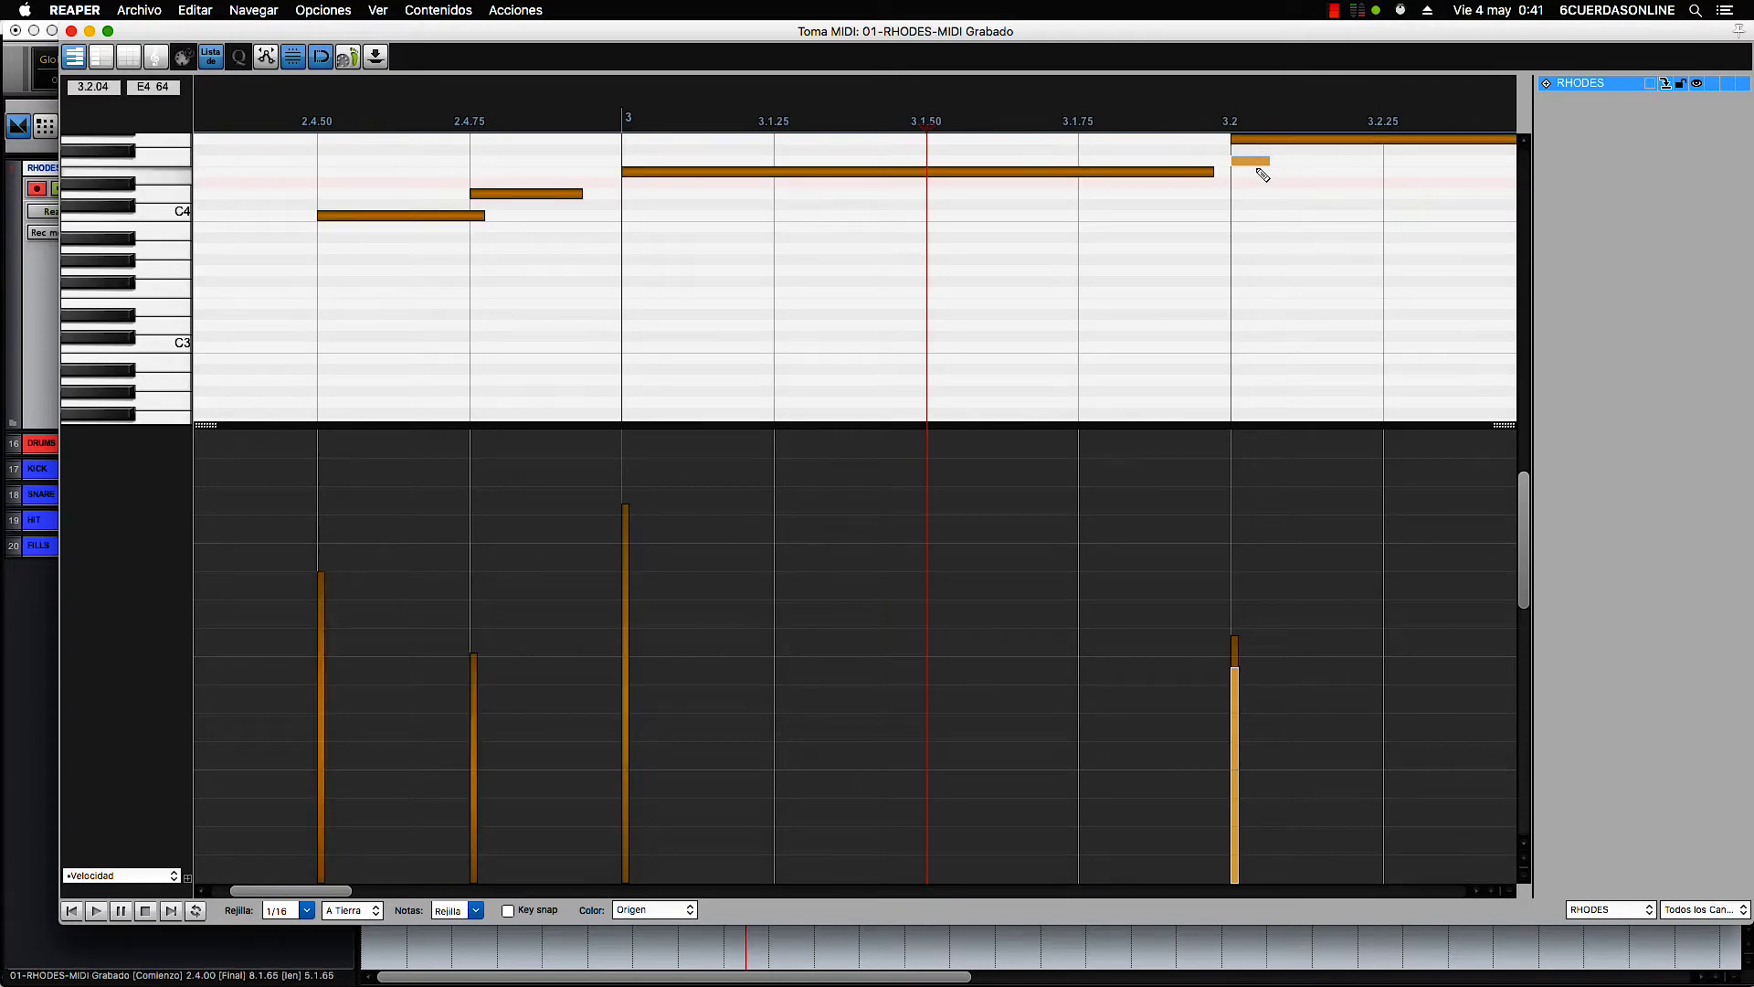
double_click(1259, 162)
key(space)
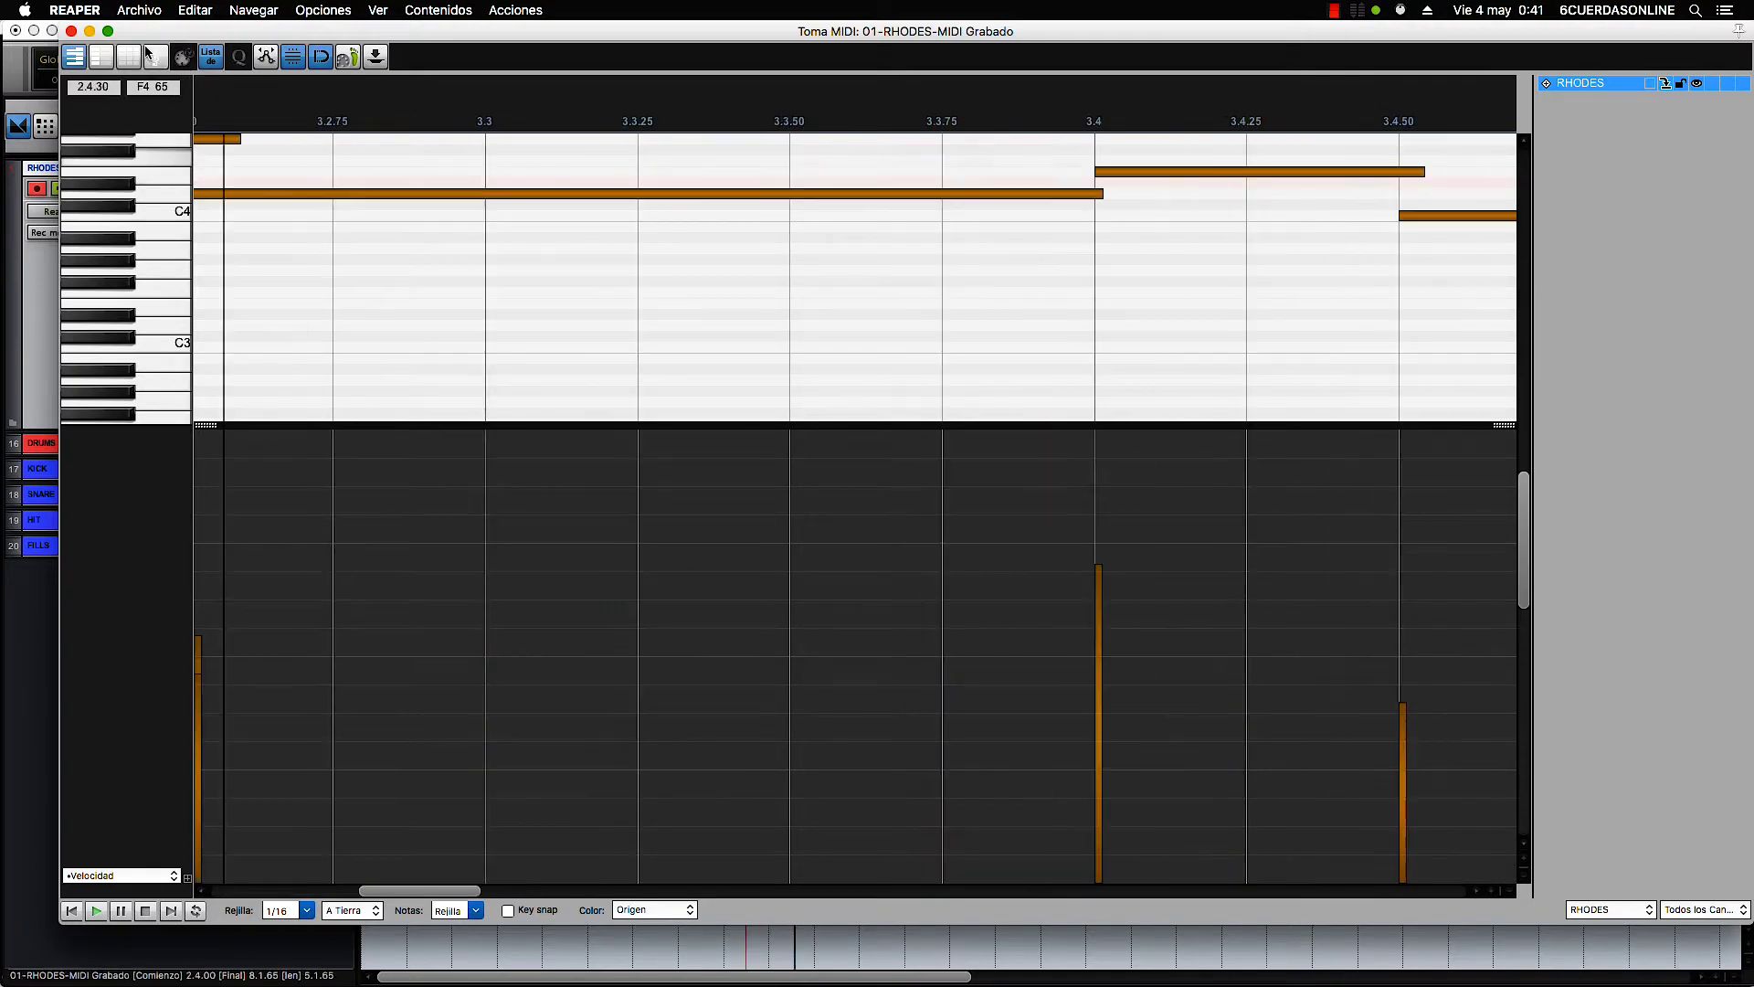
key(space)
key(Escape)
- Play the edited RHODES melody twice from 2.3.00
scroll(541, 165, down, 3)
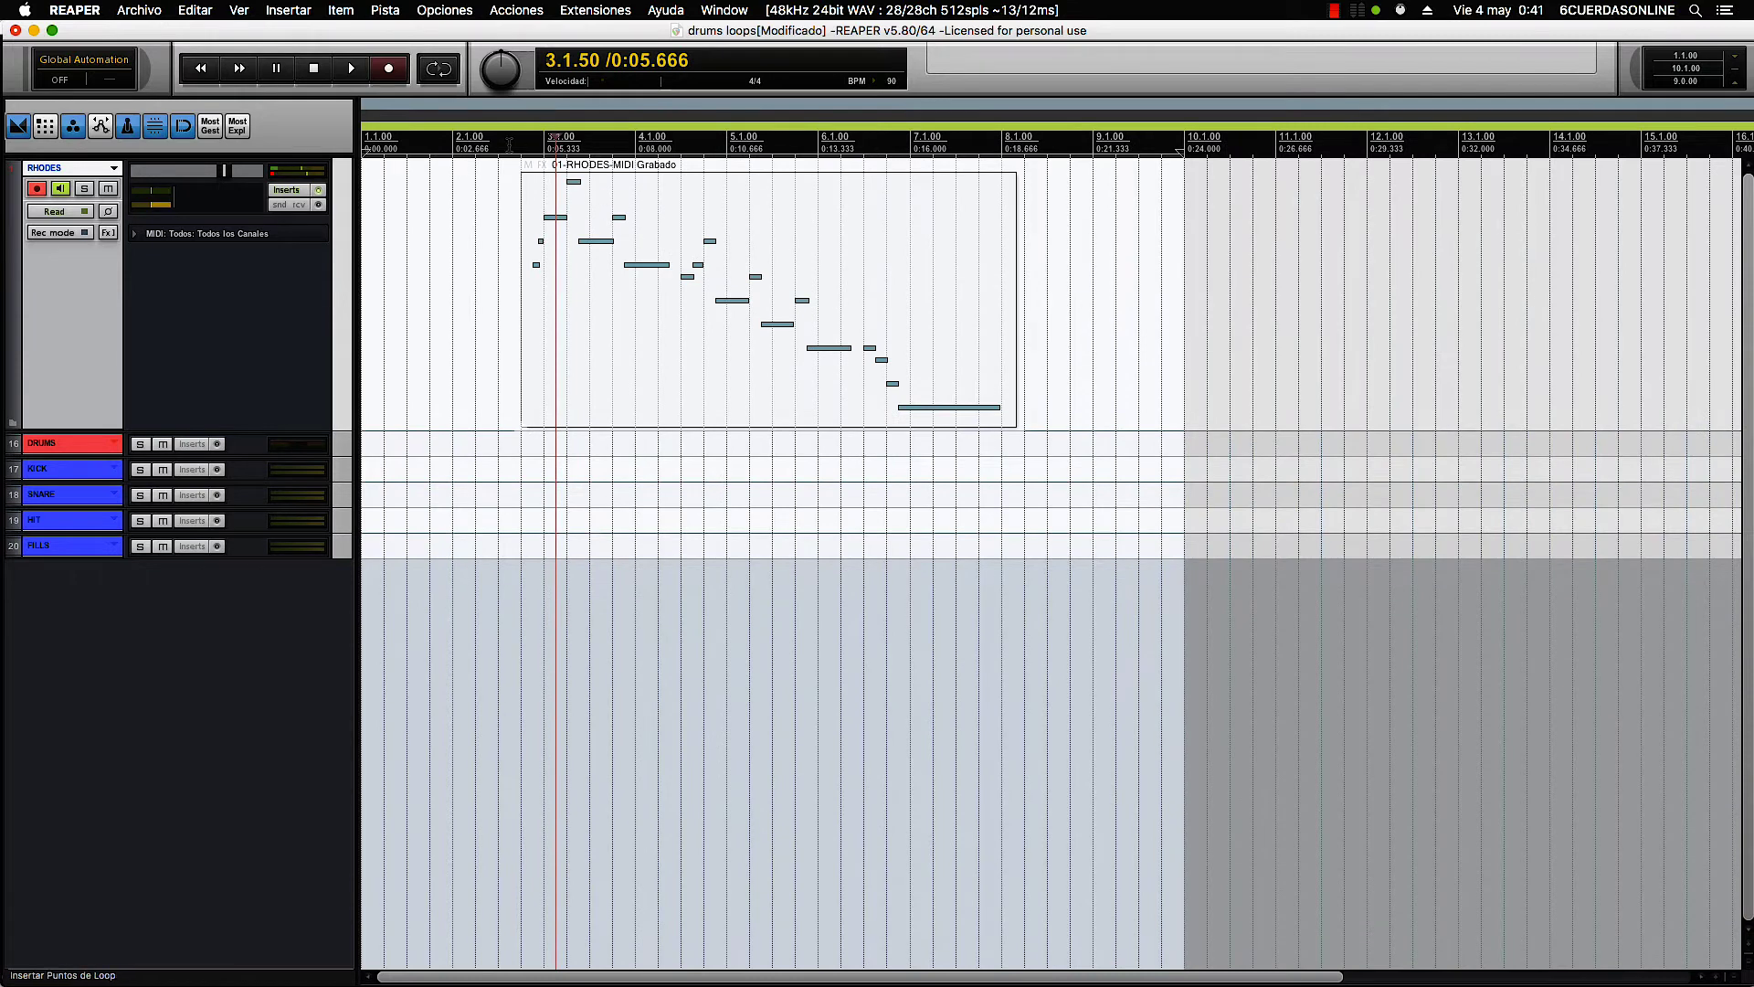
click(498, 210)
key(space)
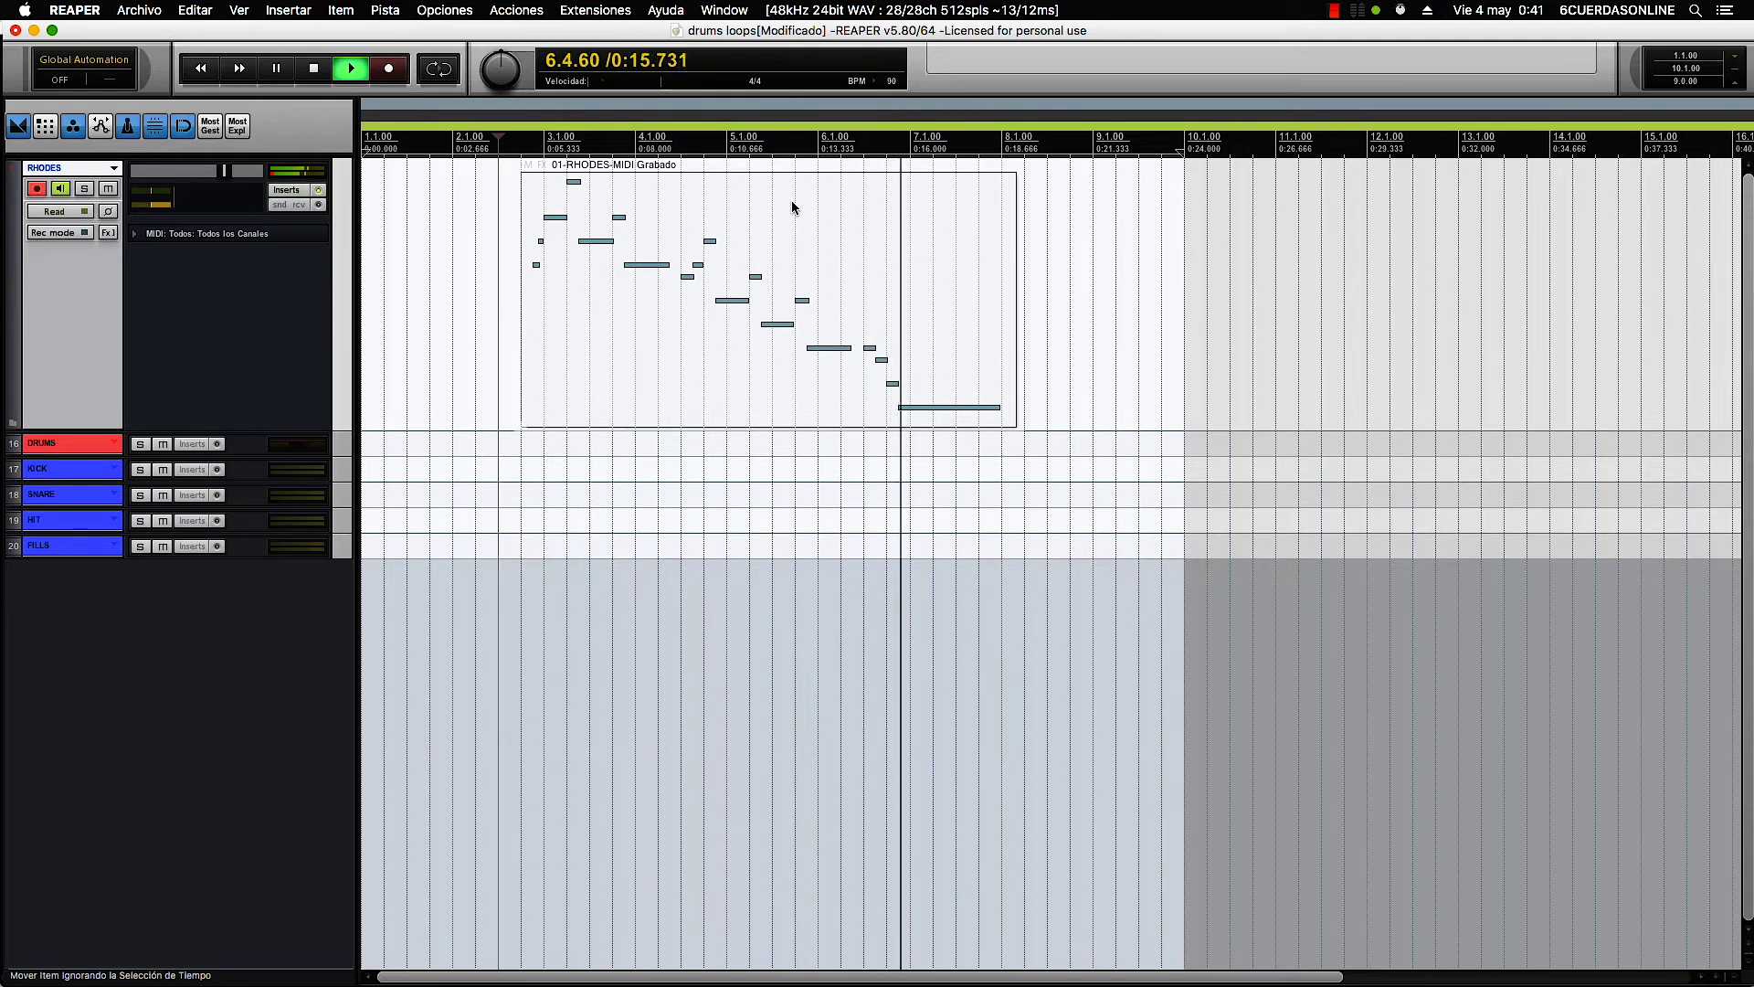
key(space)
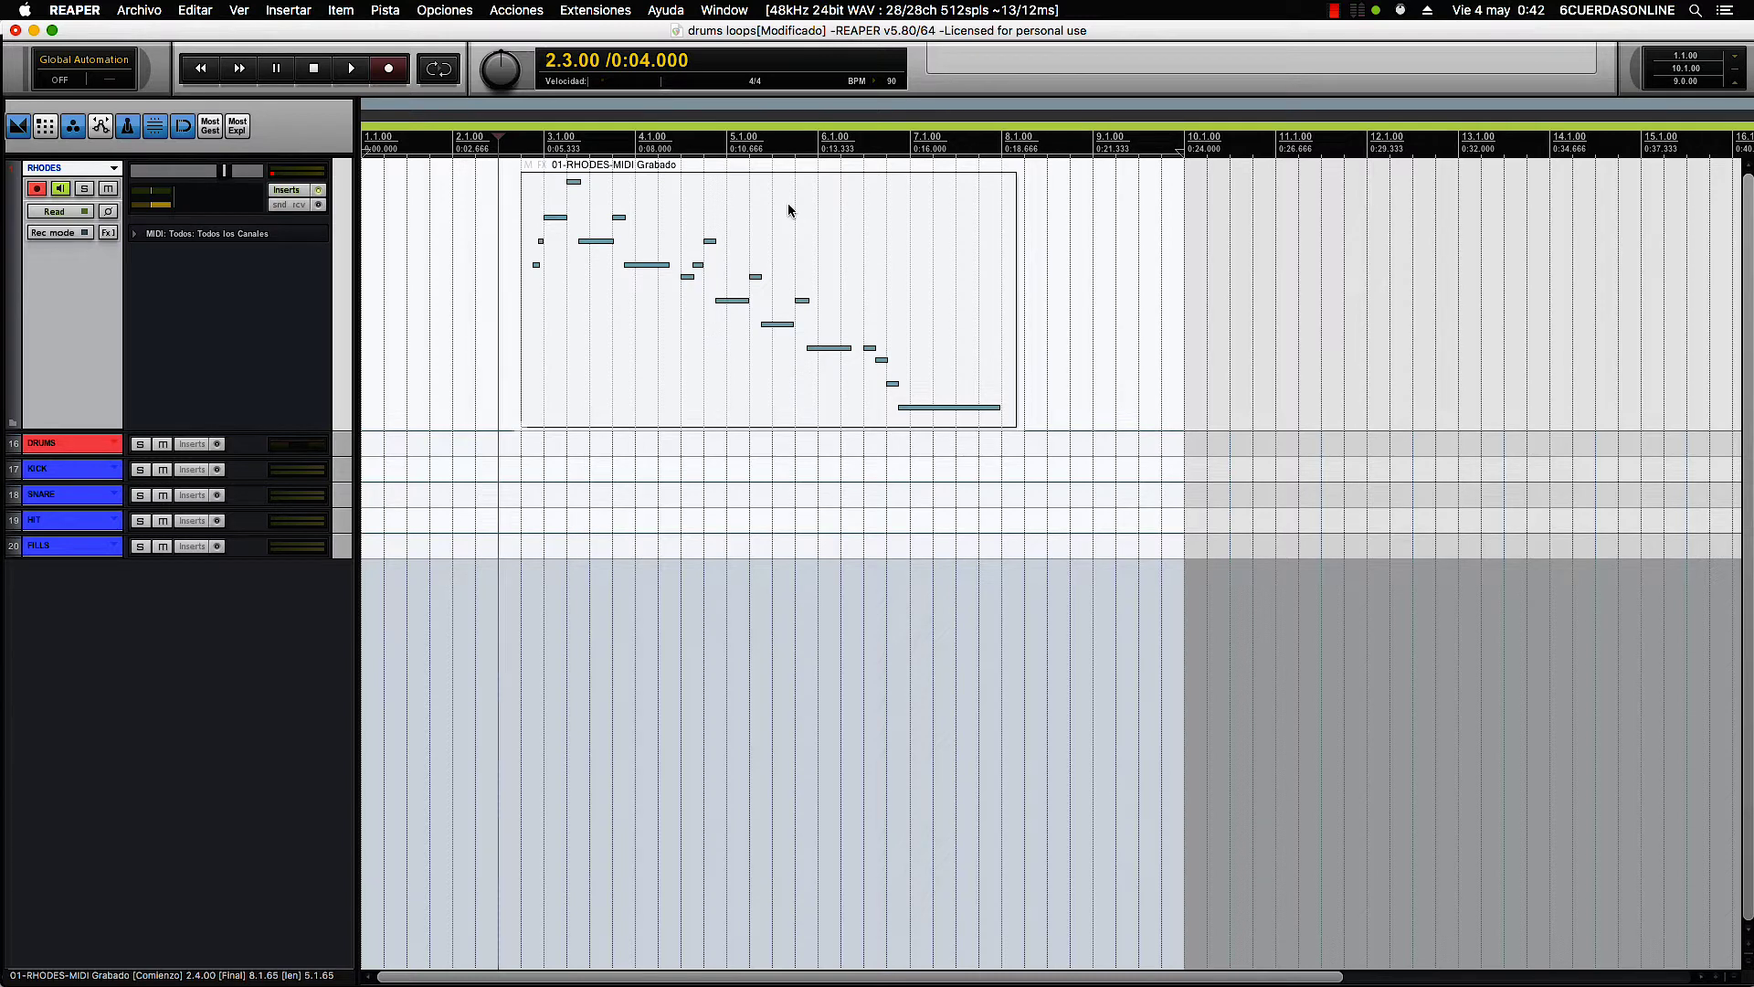
key(space)
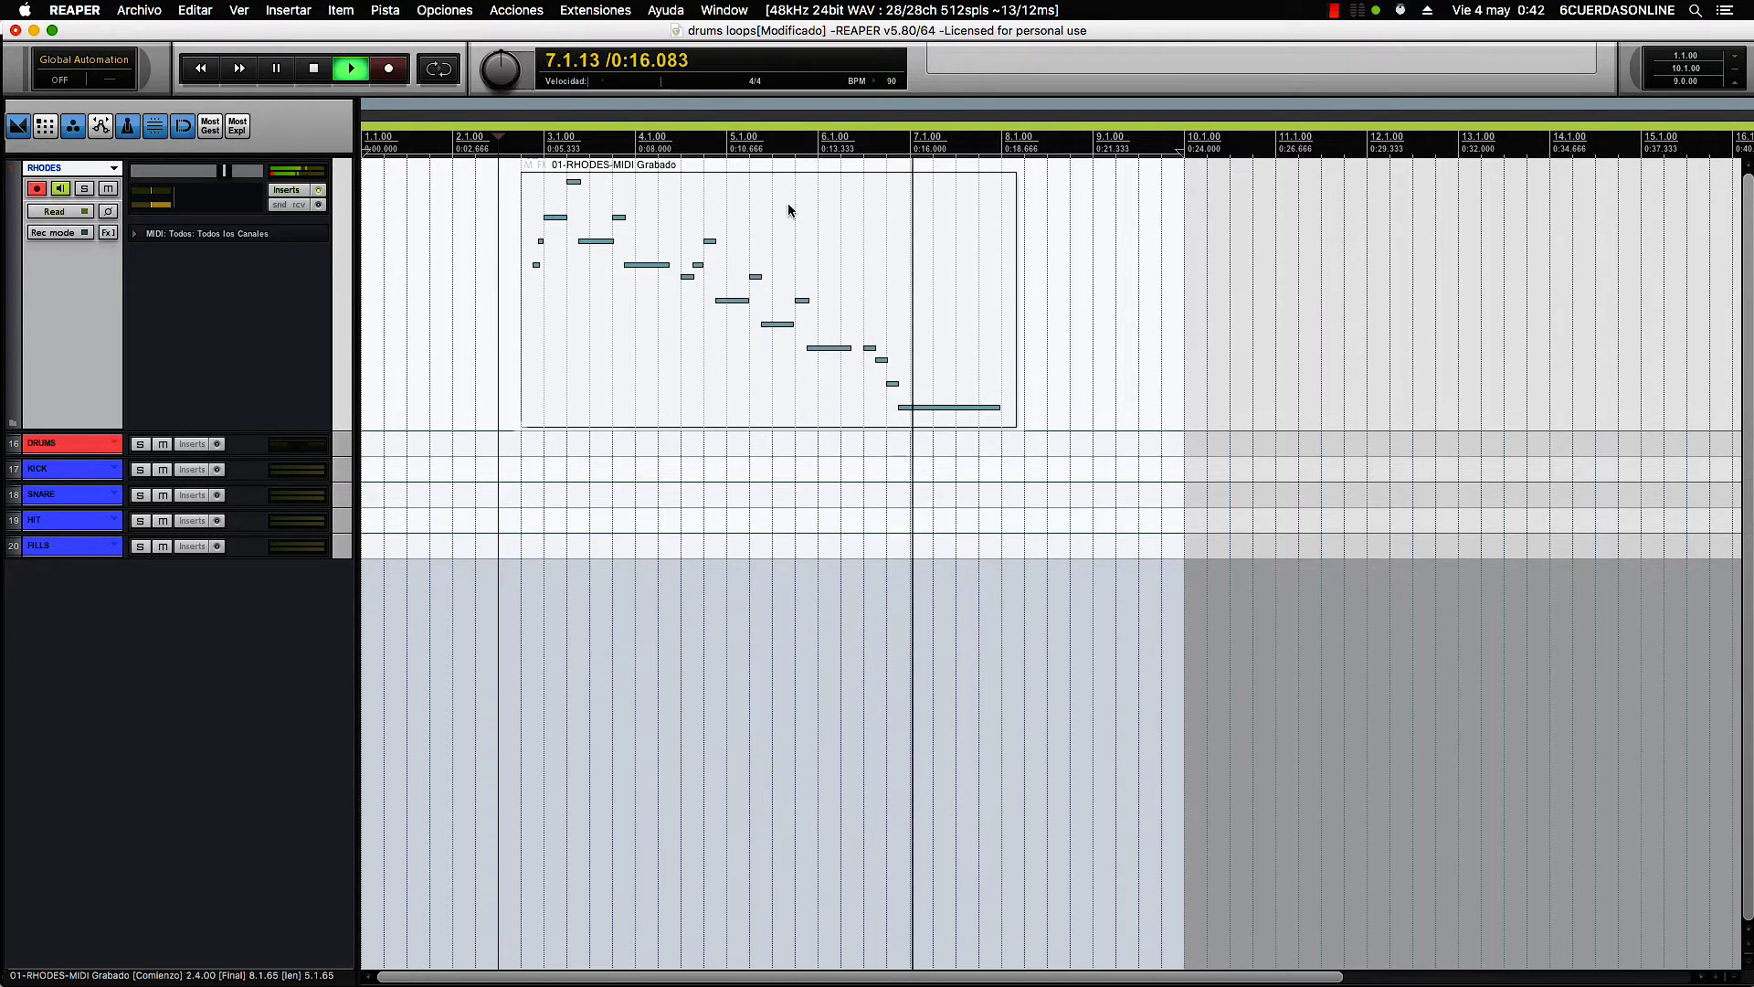
key(space)
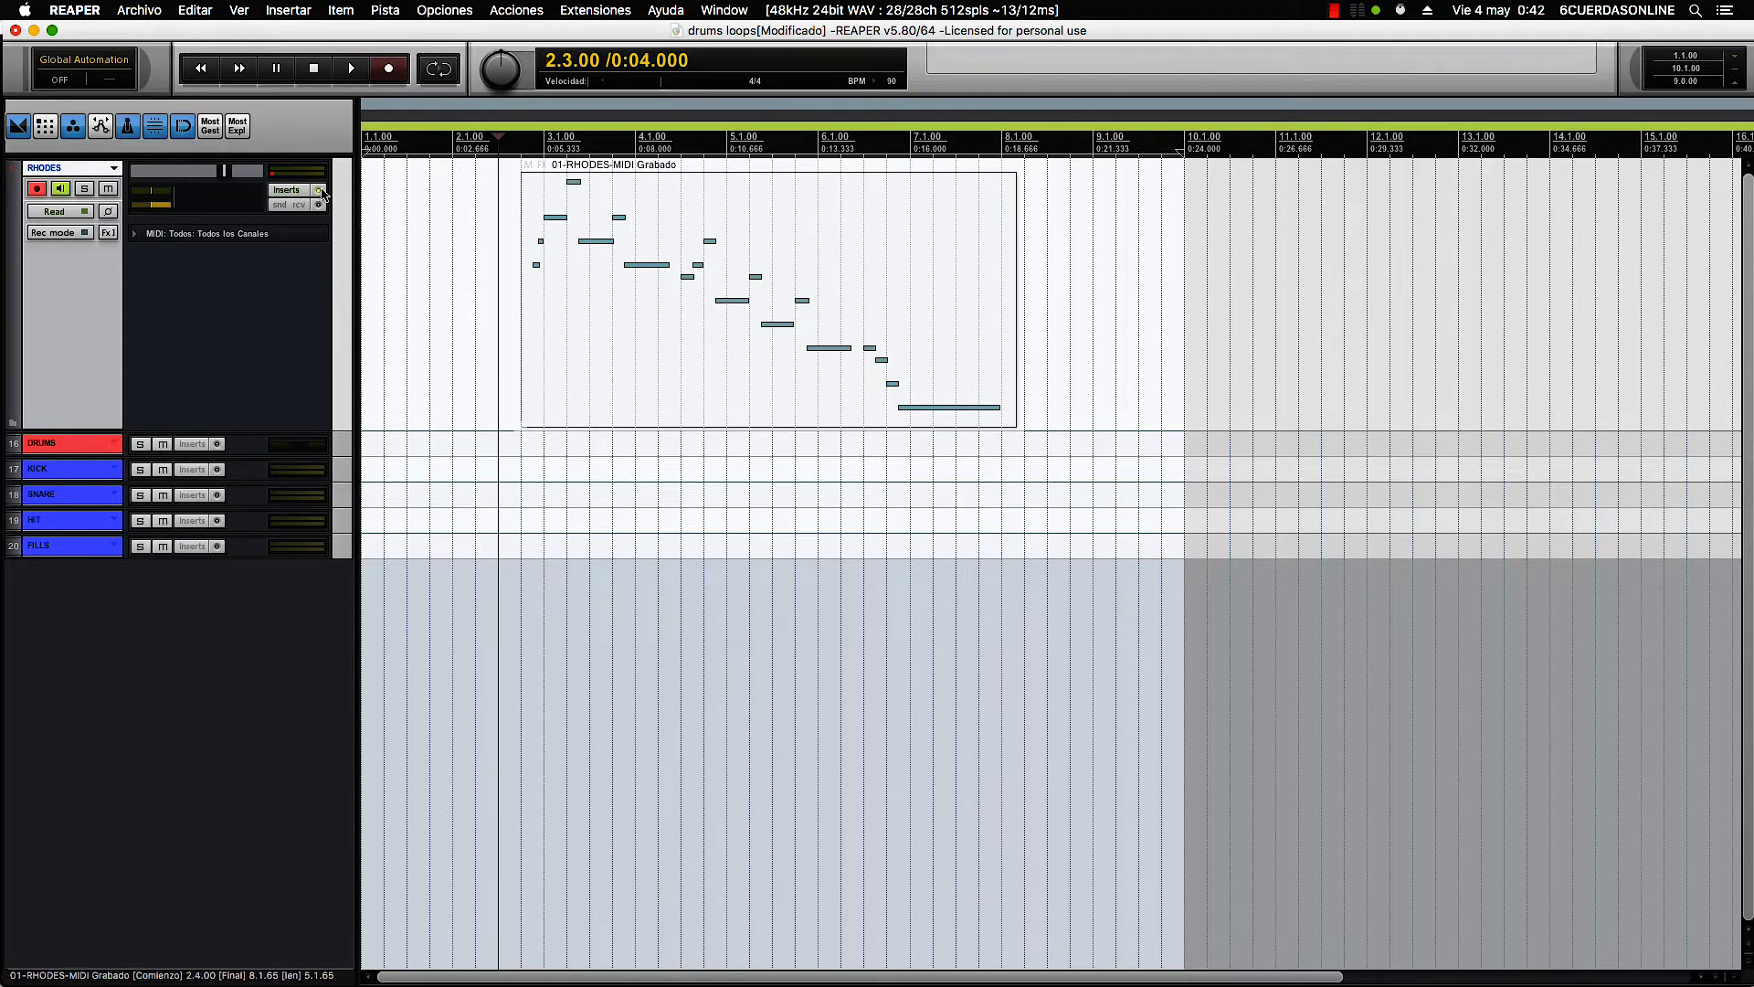
- Play the RHODES melody repeatedly from 2.1.00
click(453, 139)
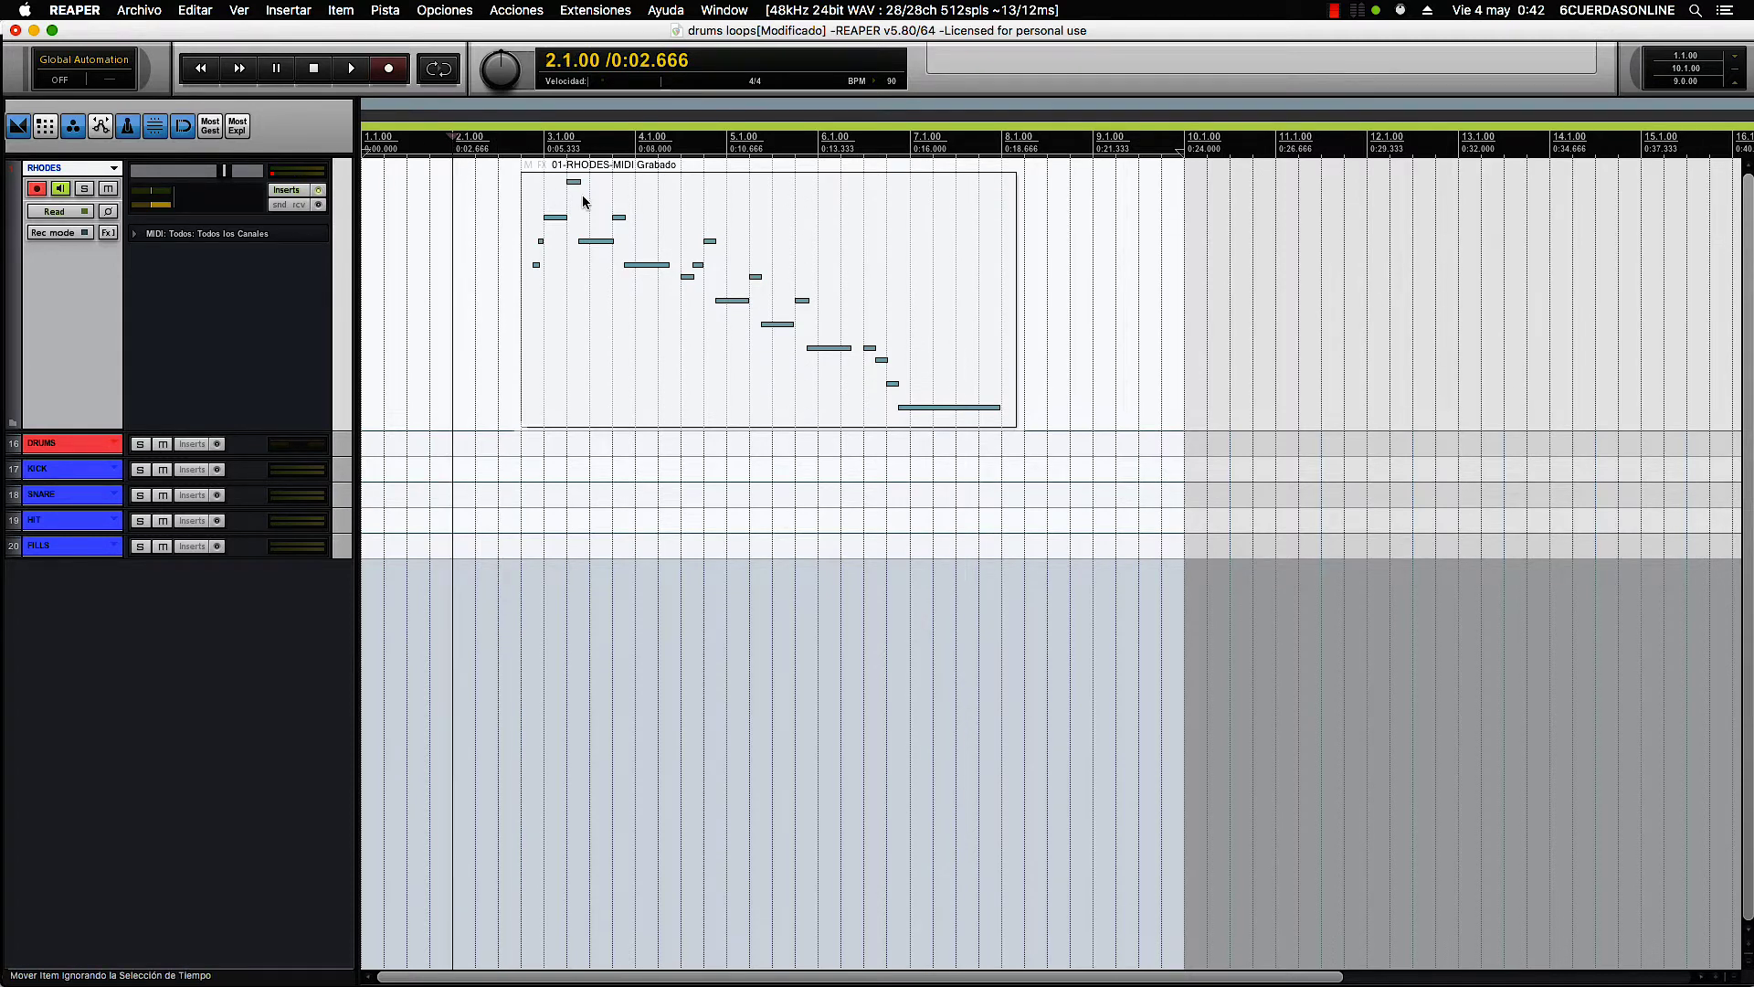
key(space)
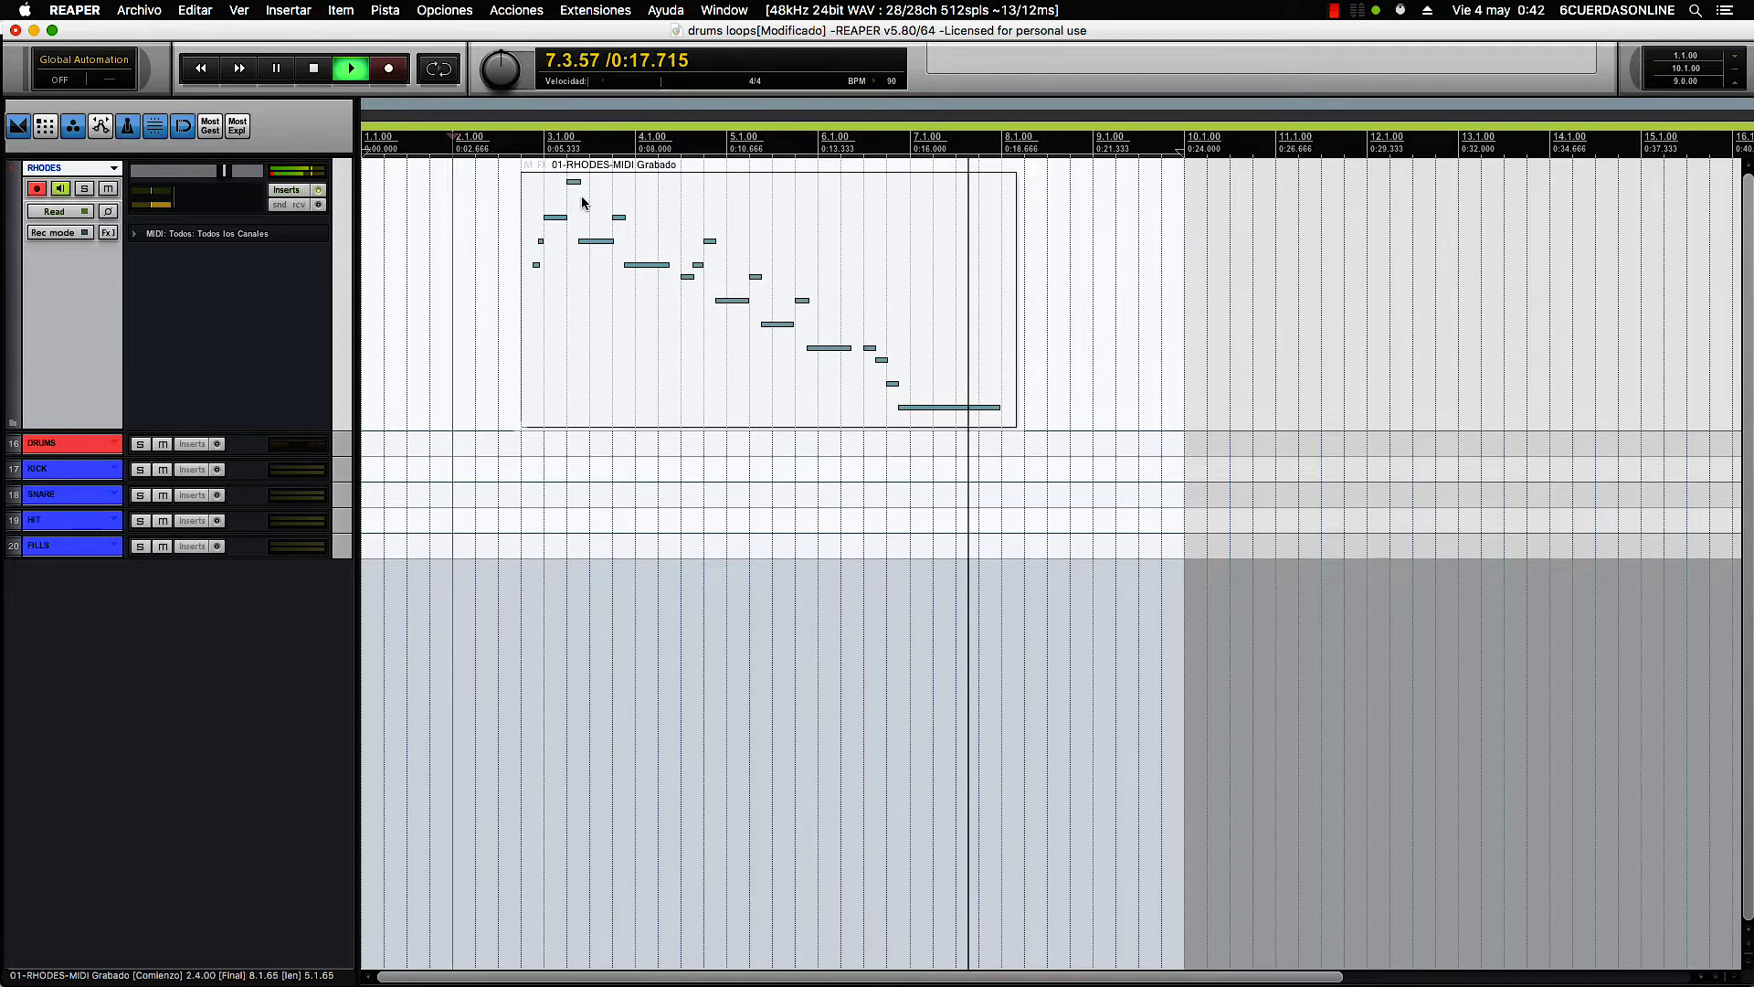
key(space)
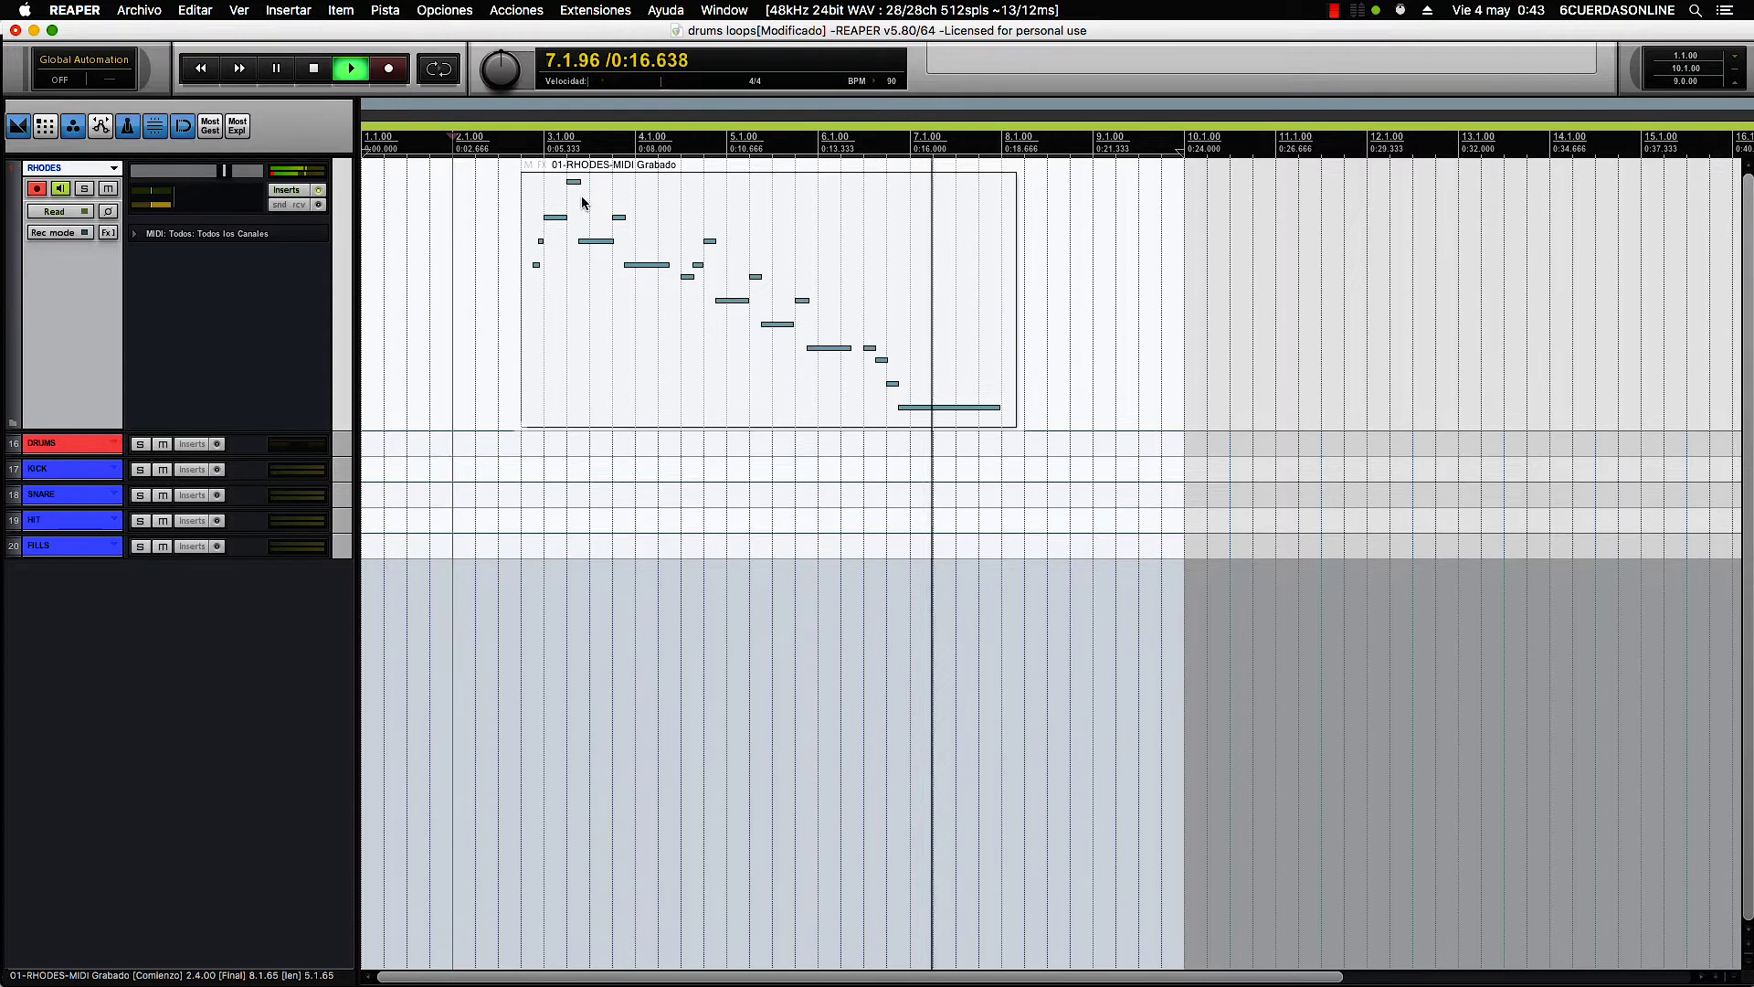
key(space)
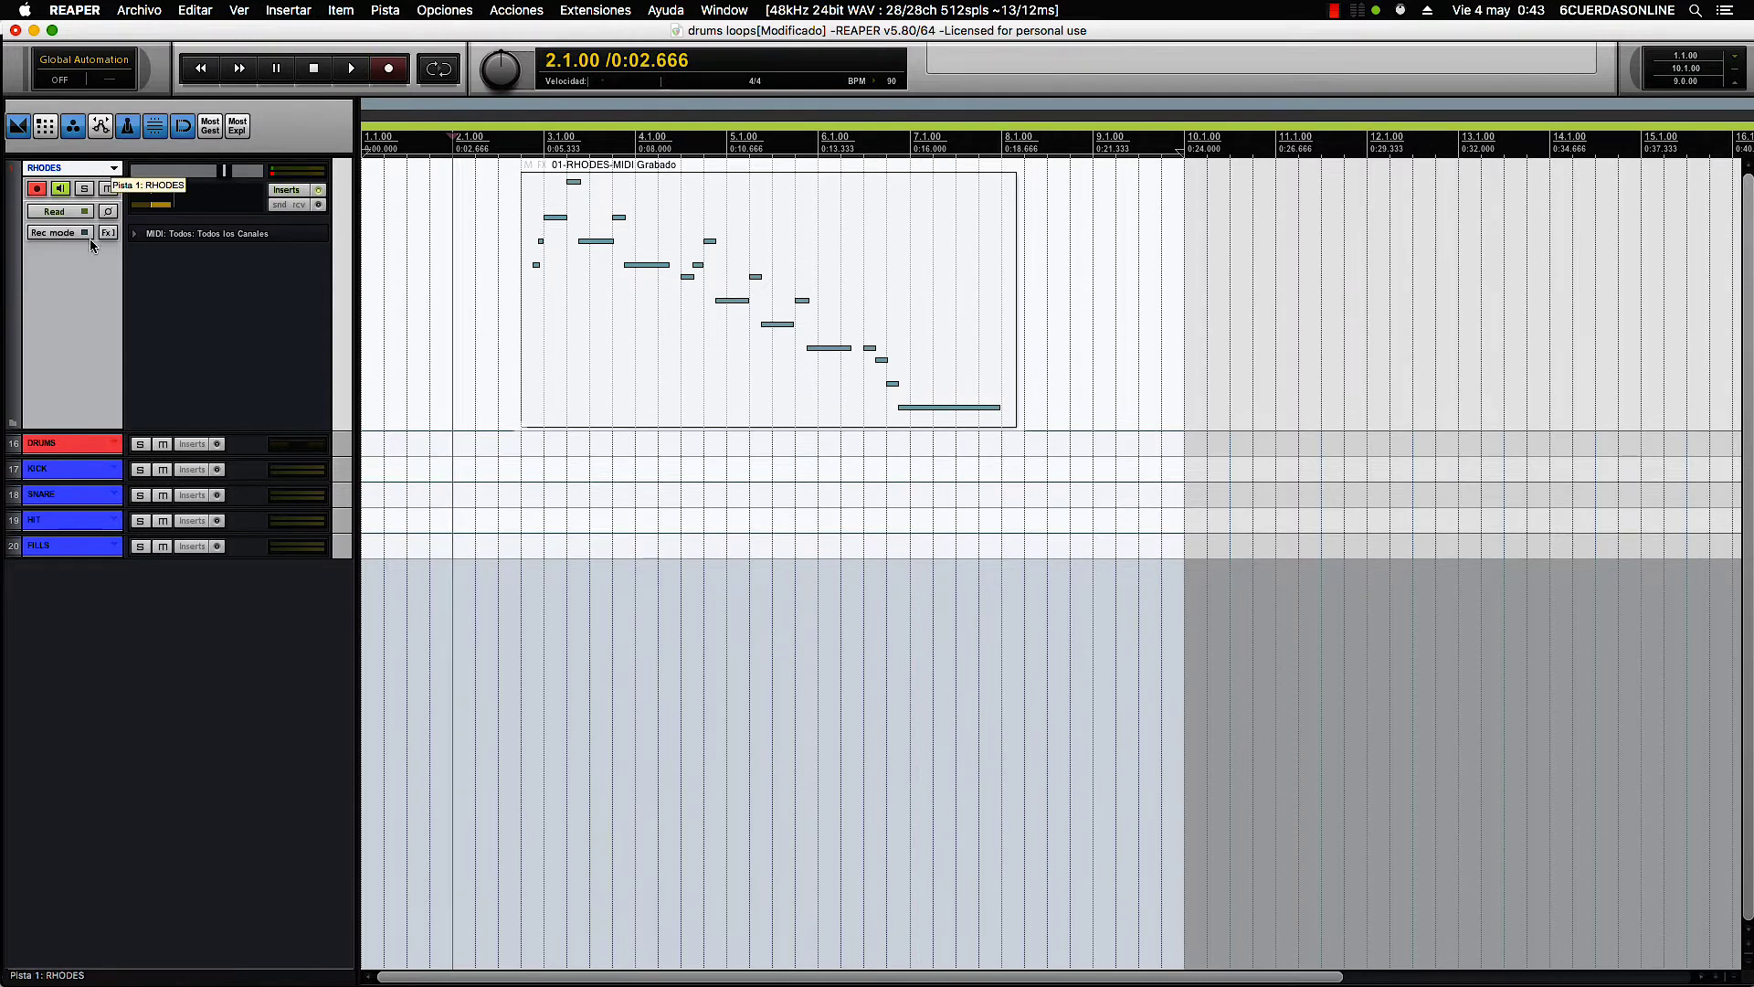
- Duplicate the RHODES track and delete the MIDI item from the copy
right_click(87, 279)
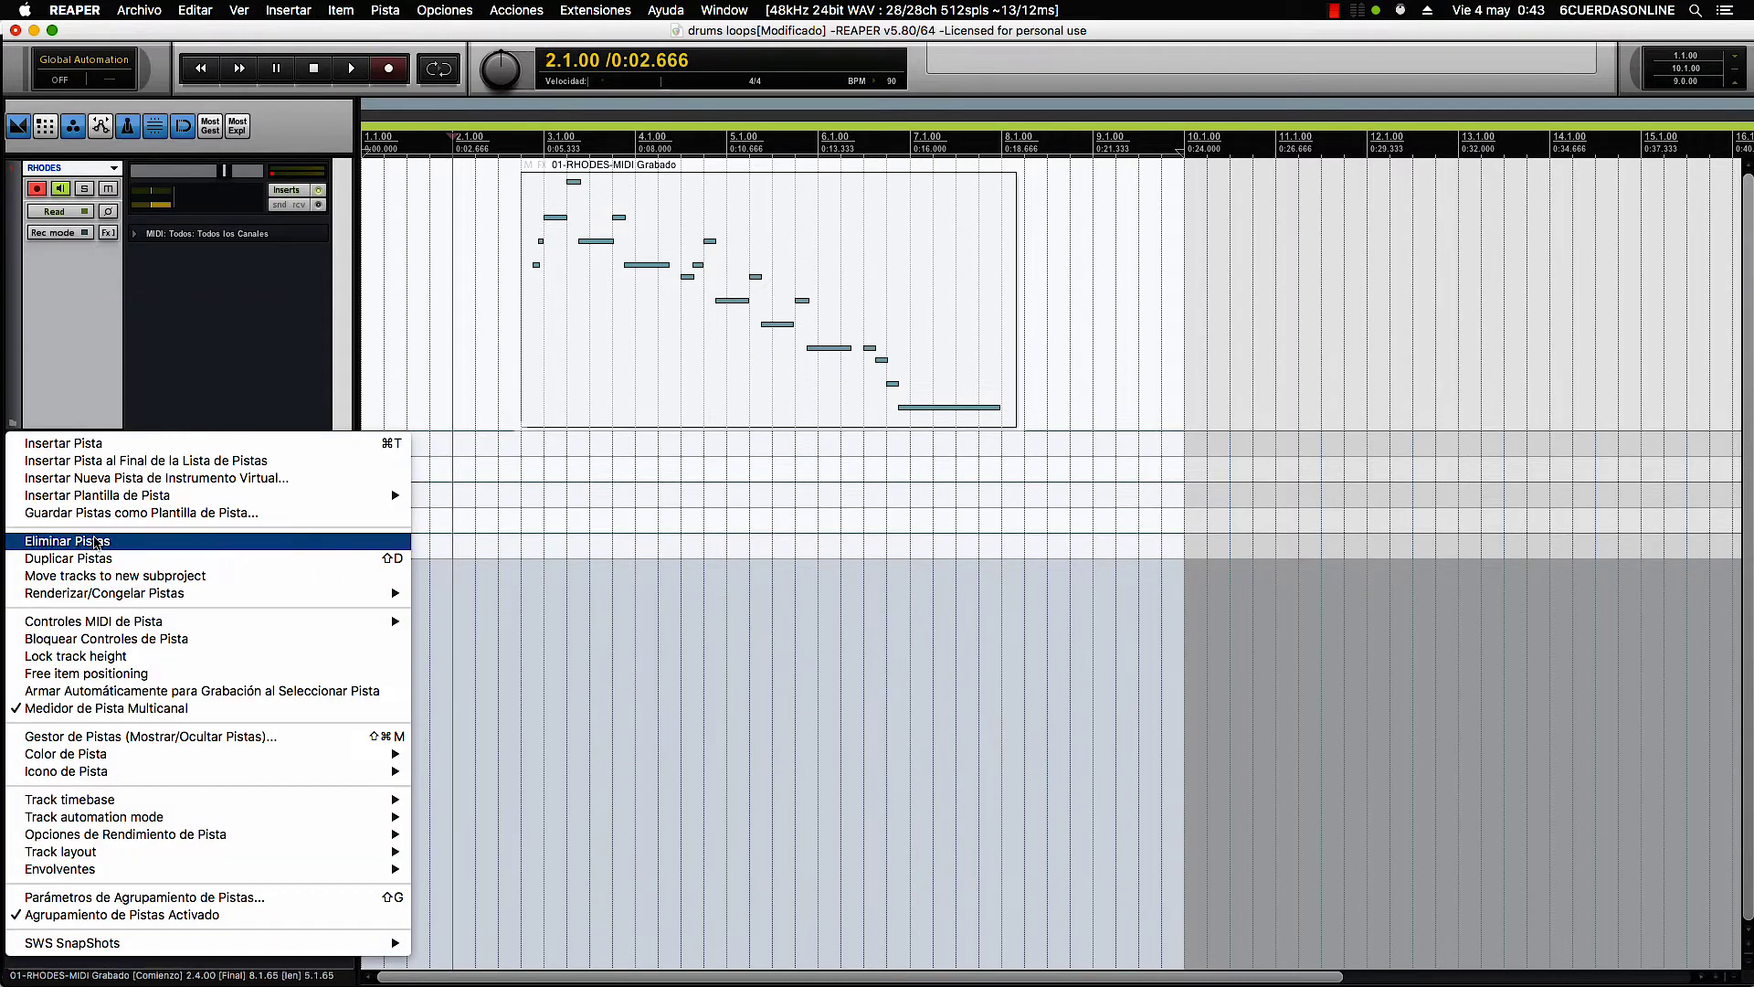
click(92, 559)
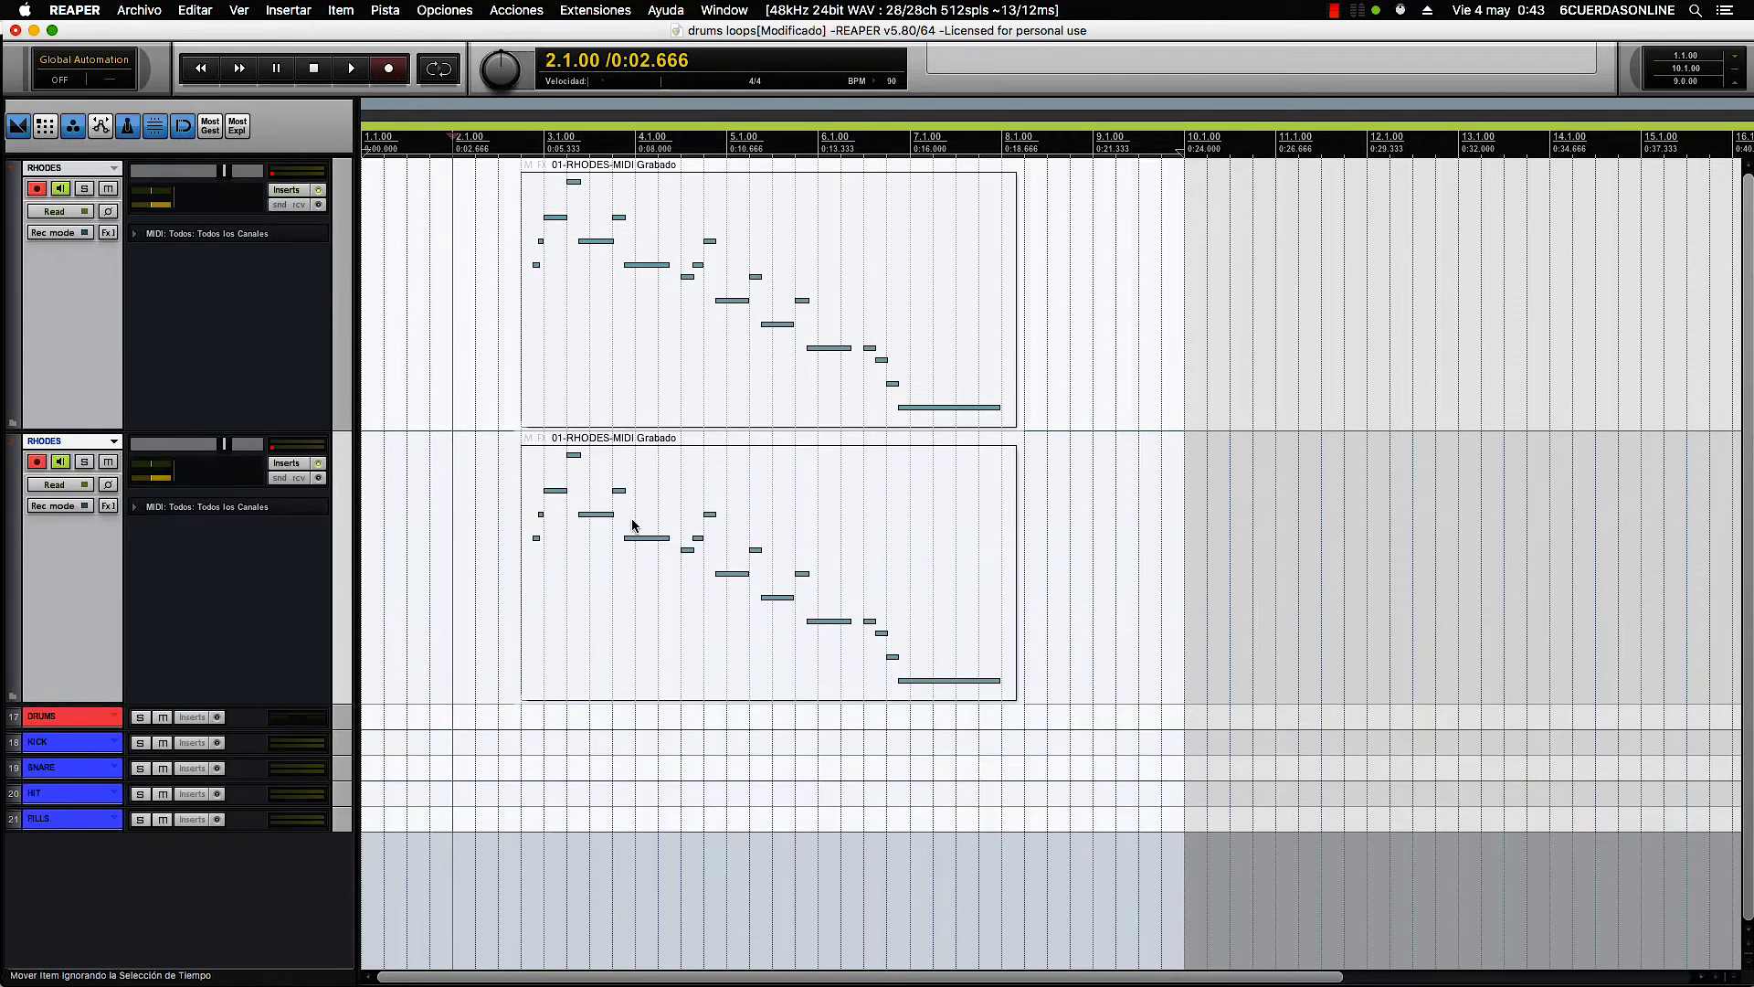
click(633, 526)
key(Delete)
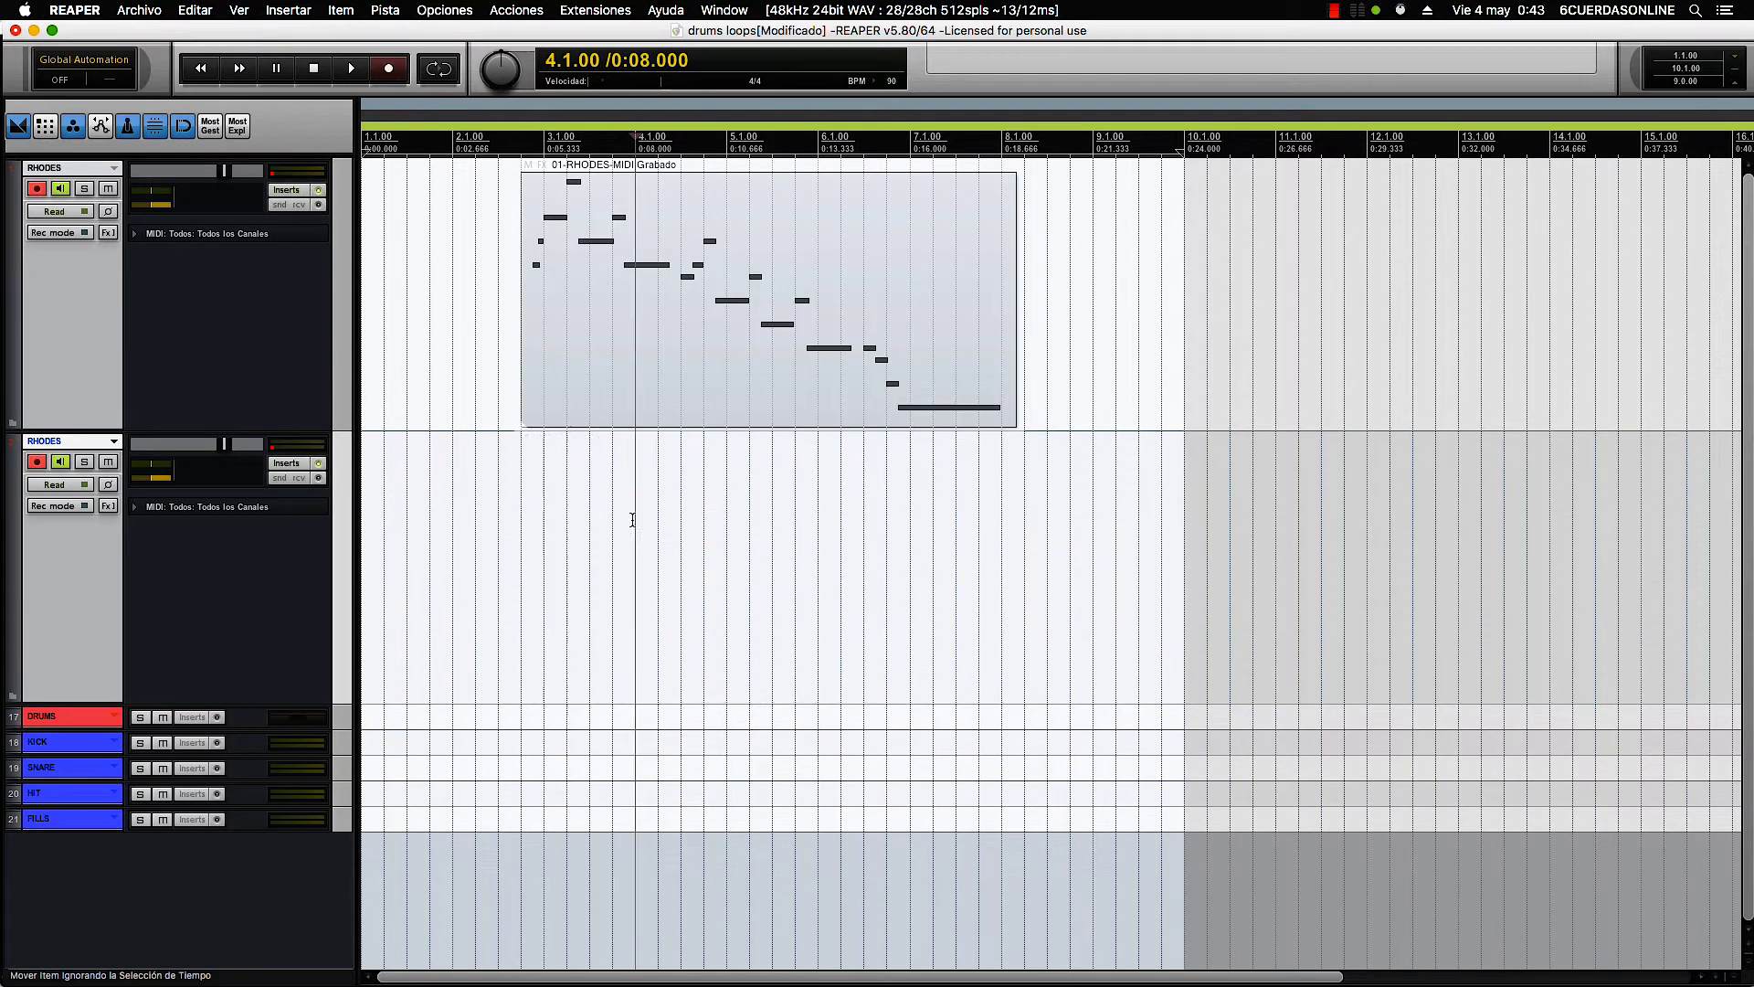
- Disarm recording on the original RHODES track and select that track
click(37, 189)
click(80, 411)
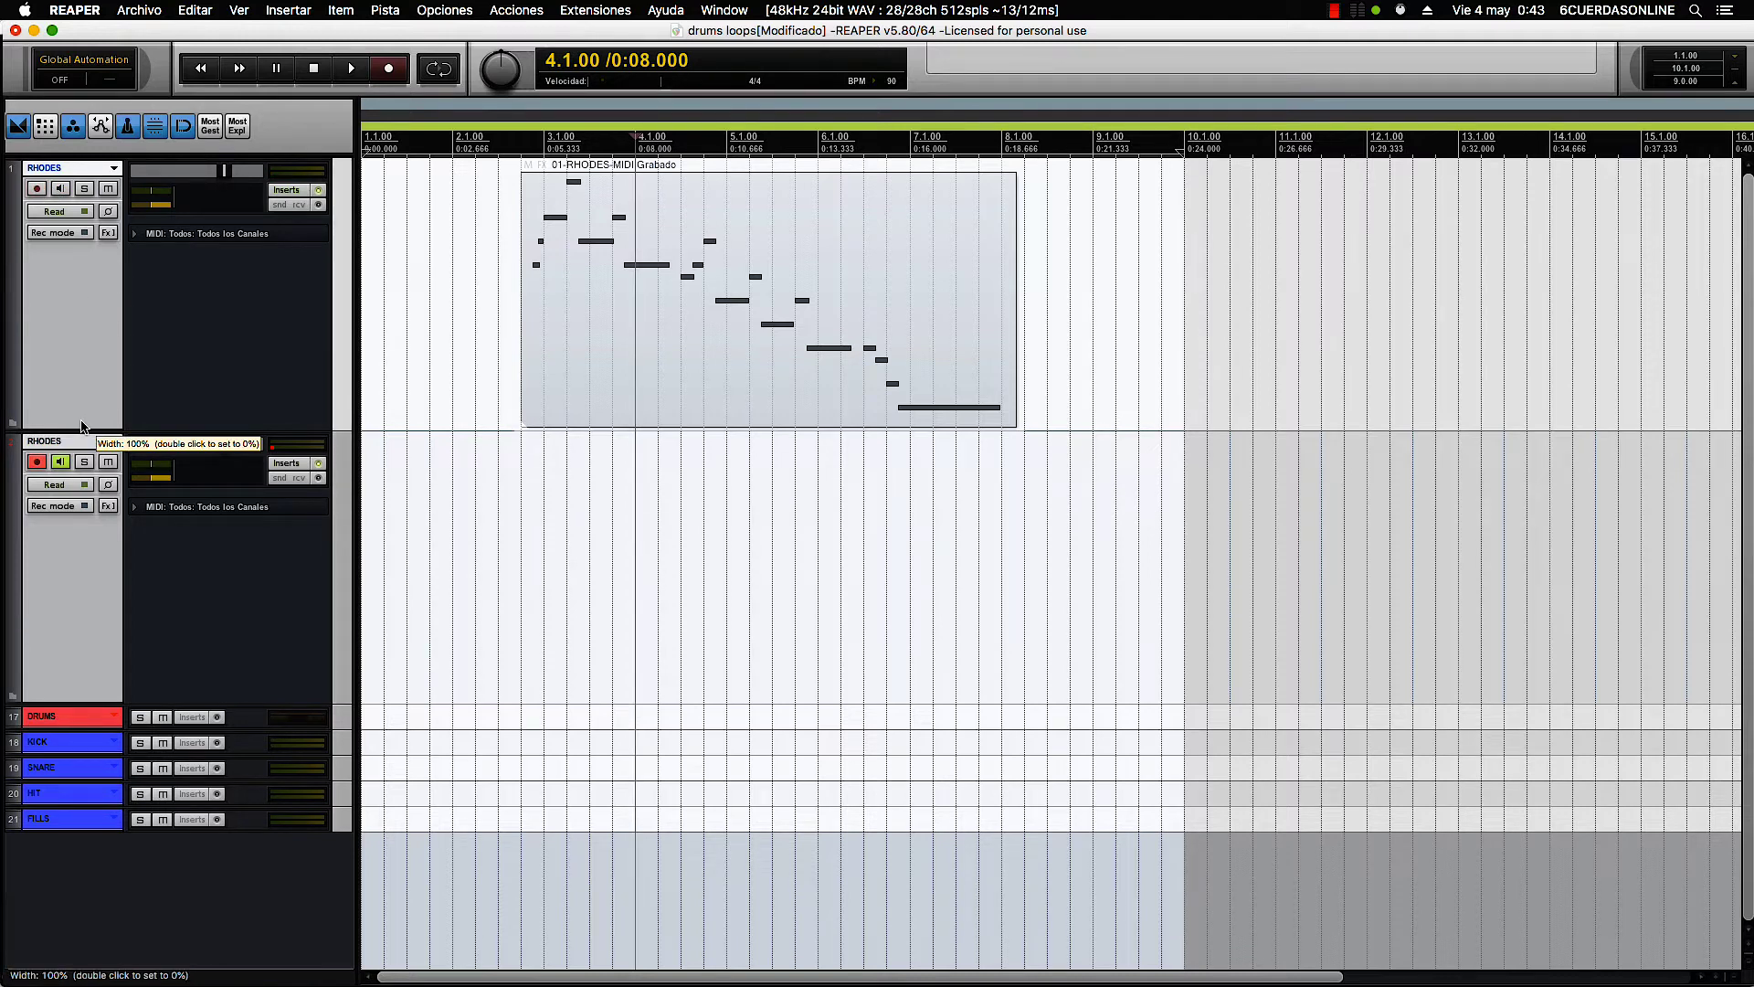
- Reduce the height of the original RHODES track and set its track color to bright green
drag(80, 427, 81, 329)
right_click(78, 289)
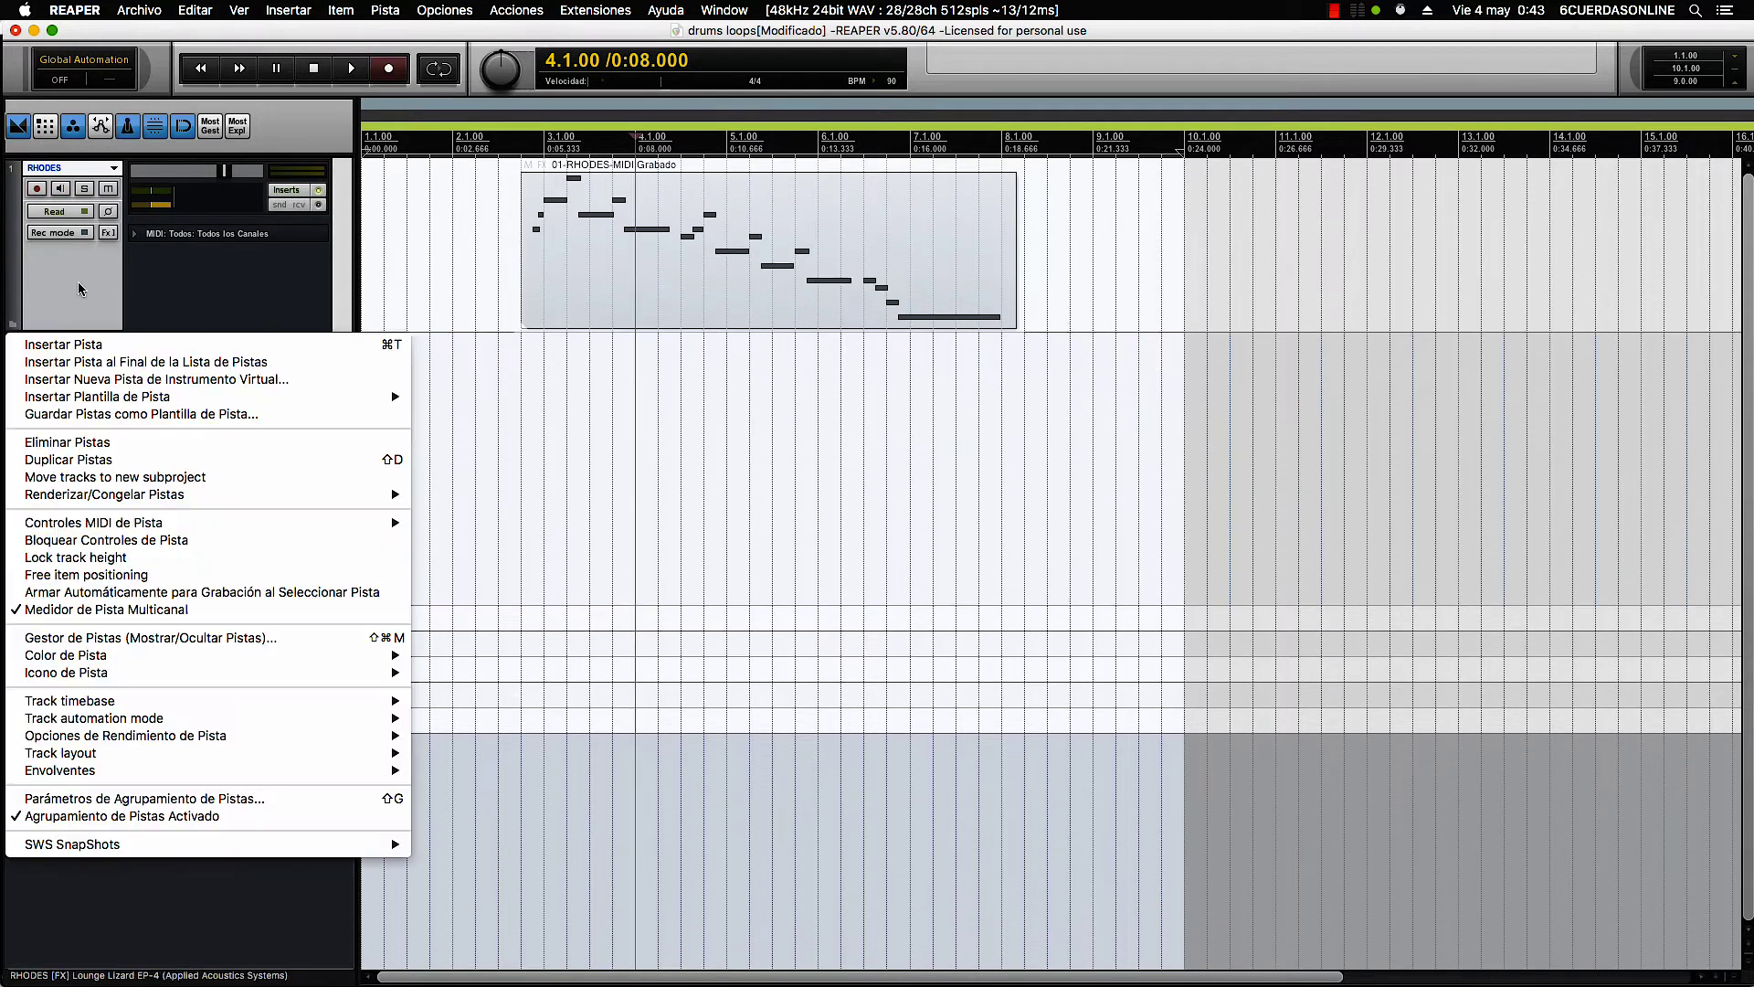
mouse_move(129, 523)
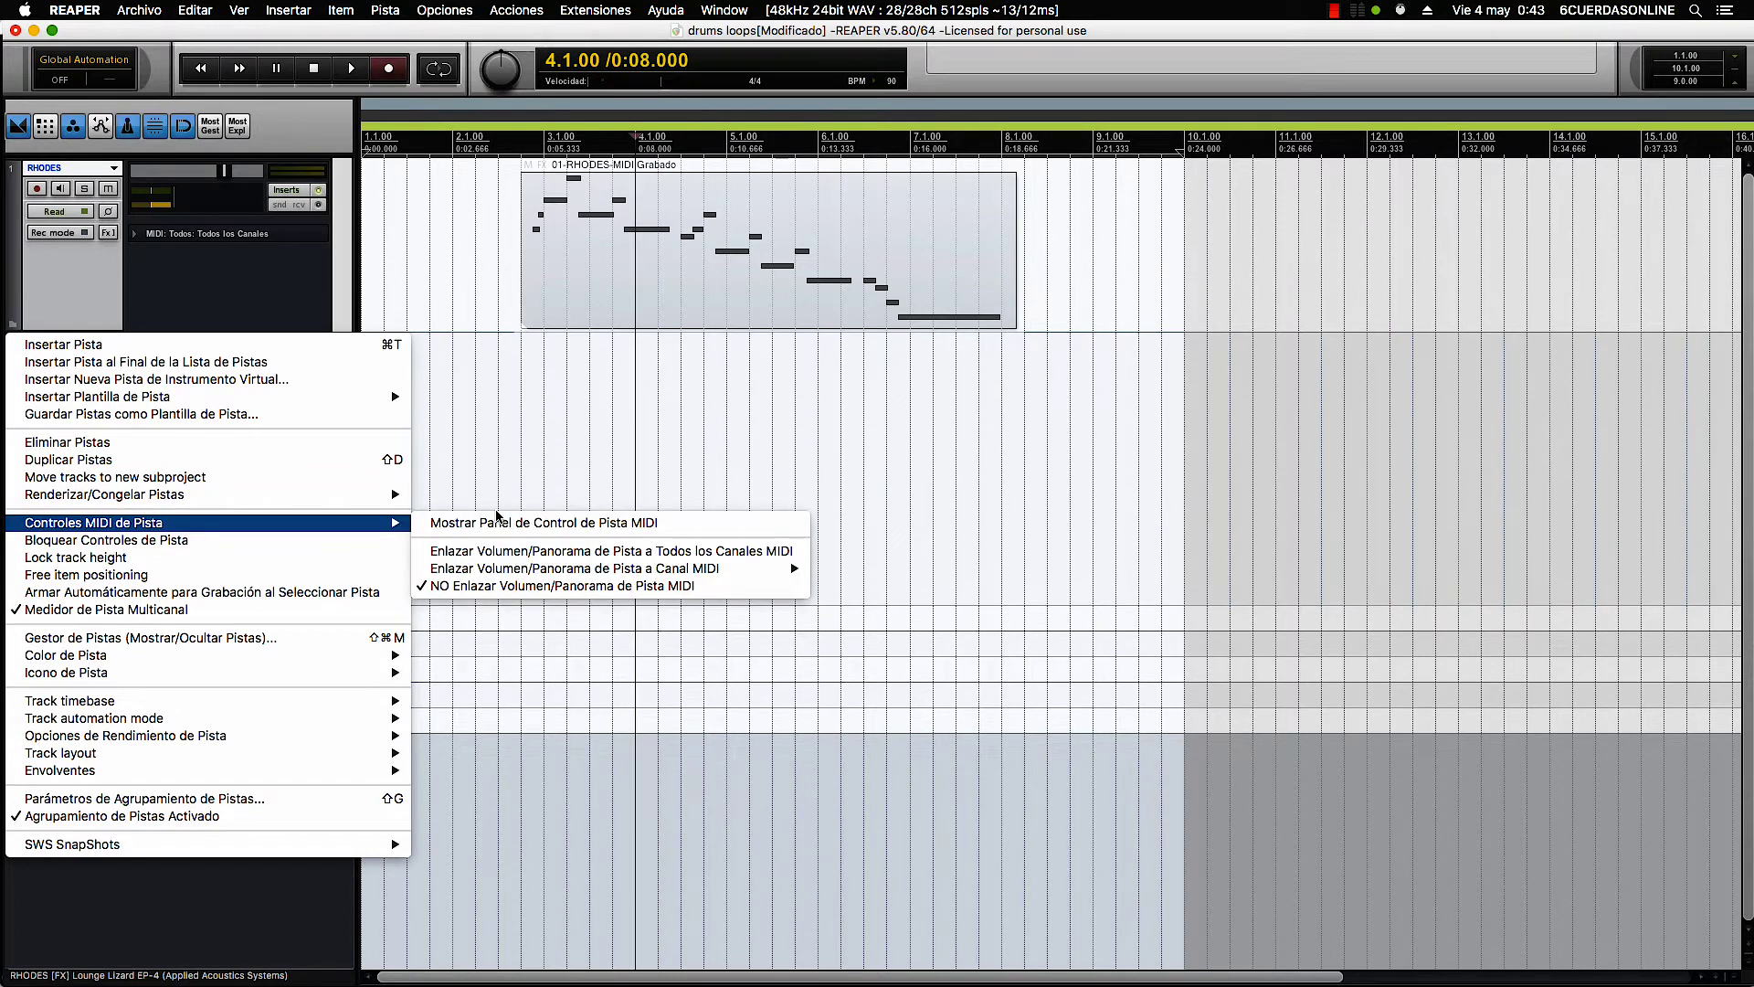
mouse_move(138, 658)
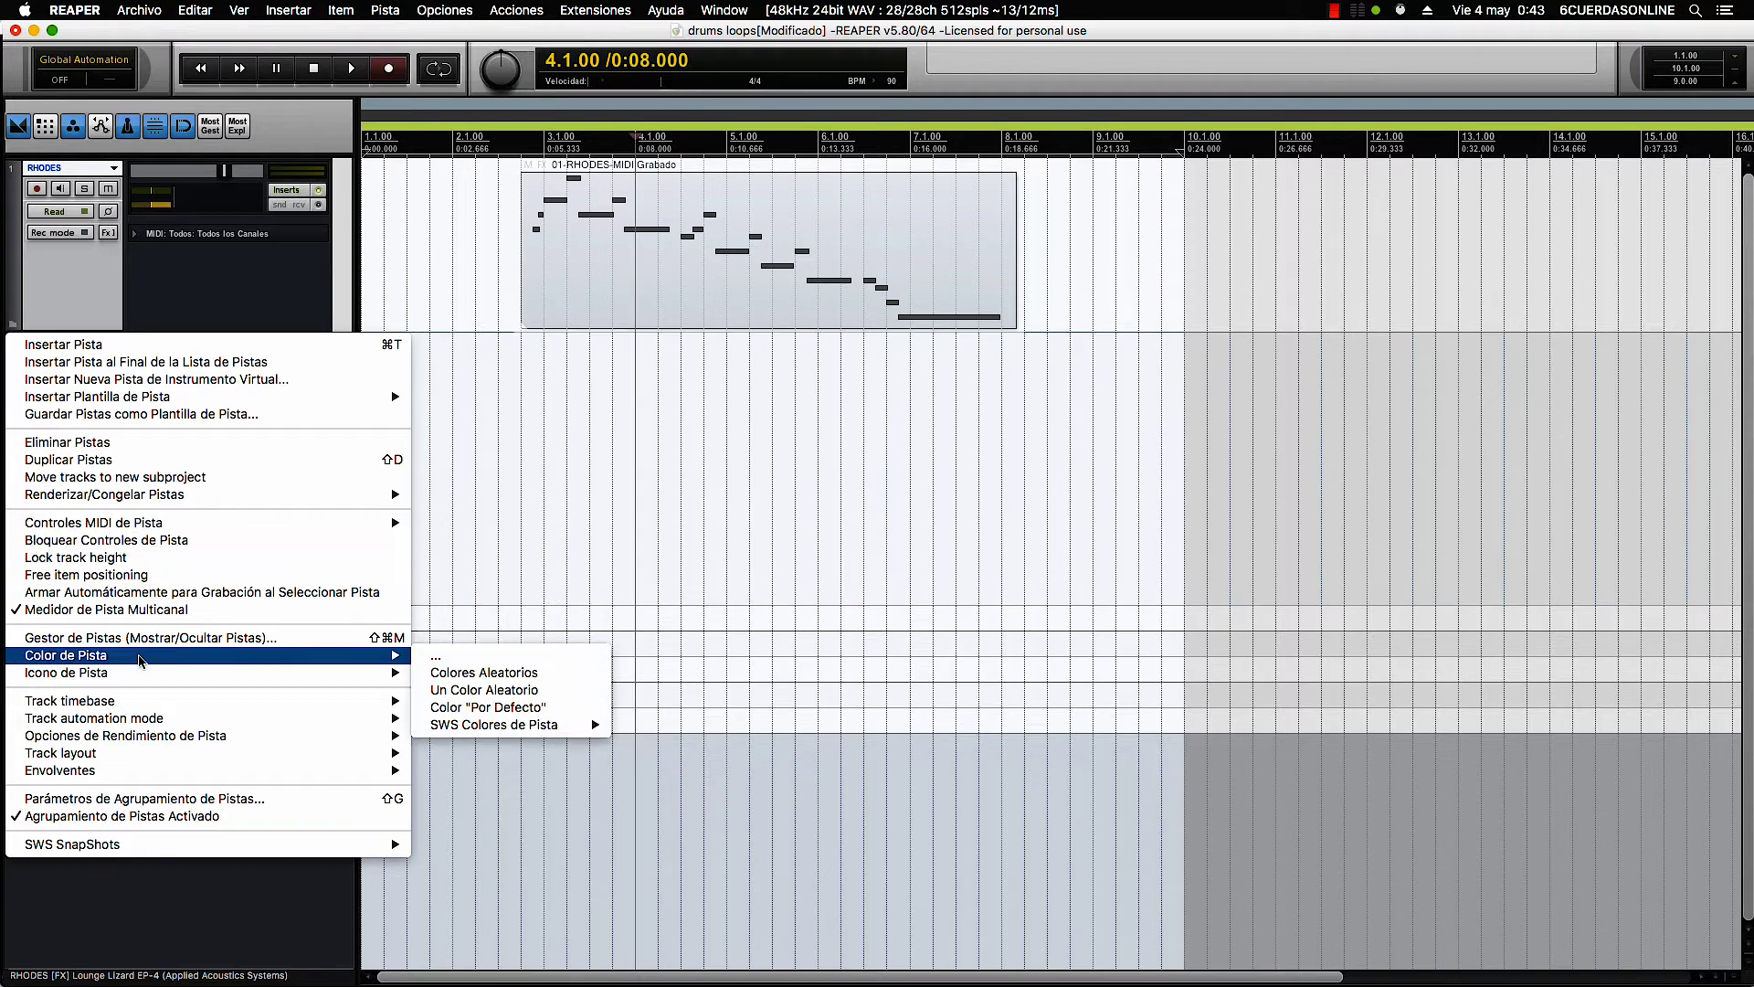
click(482, 658)
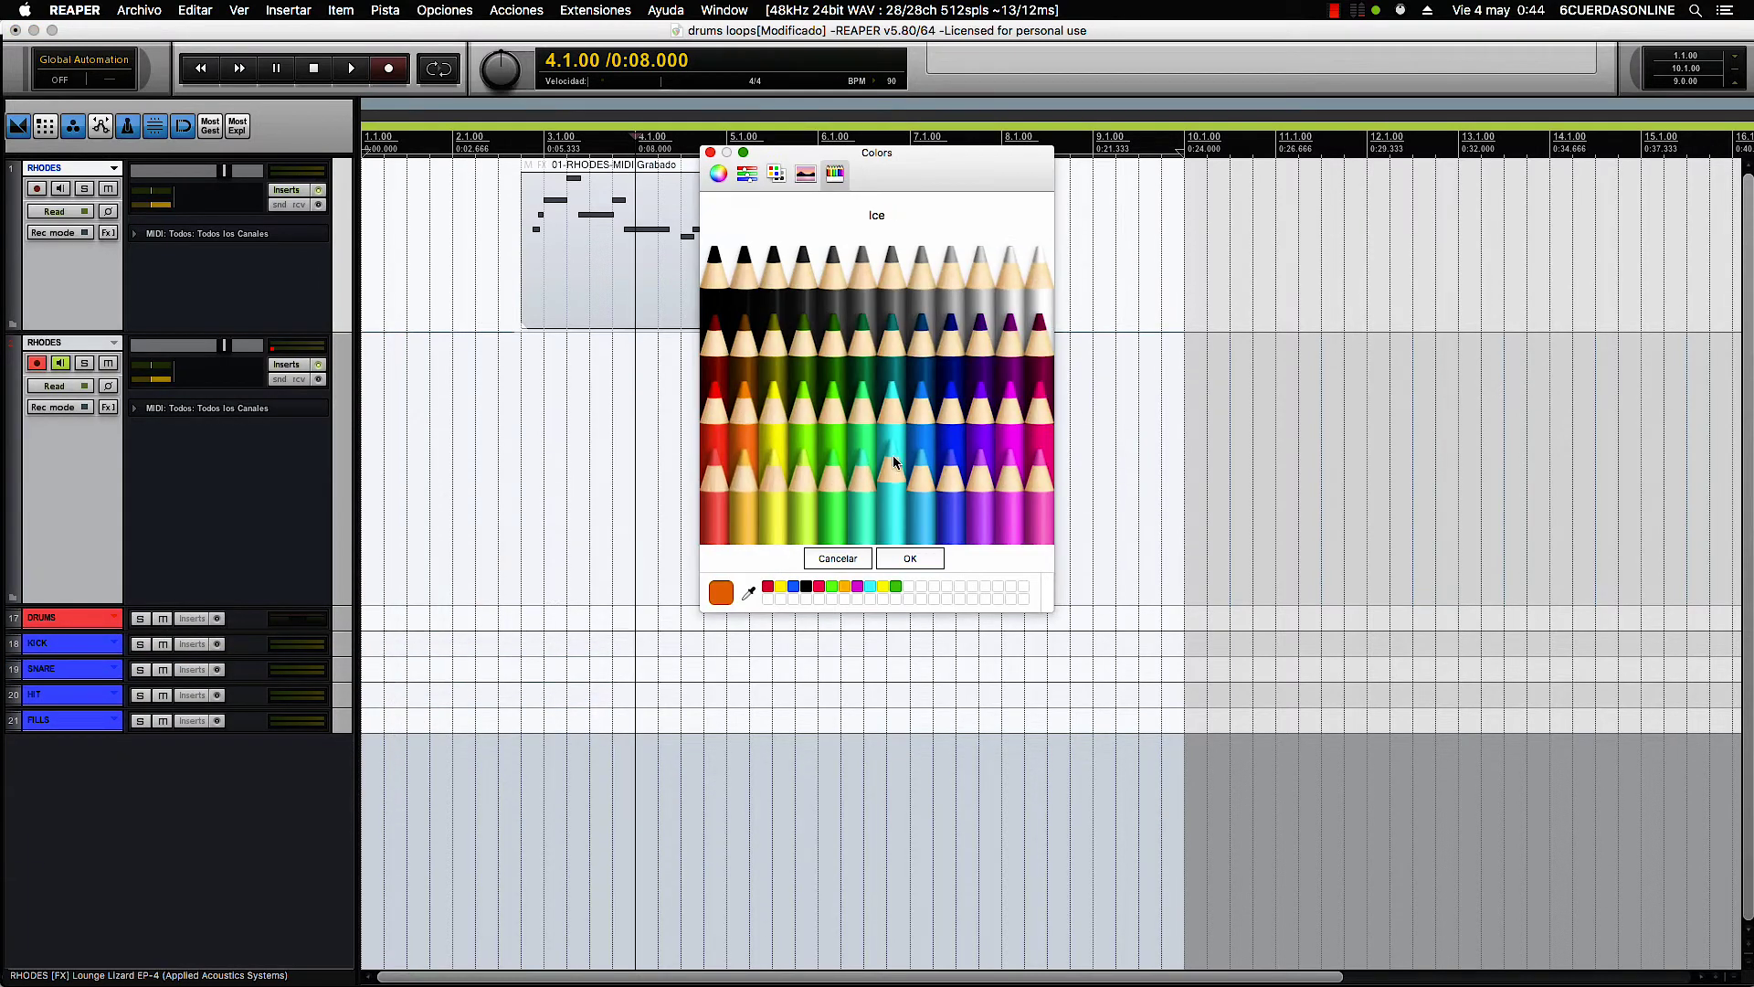
click(837, 428)
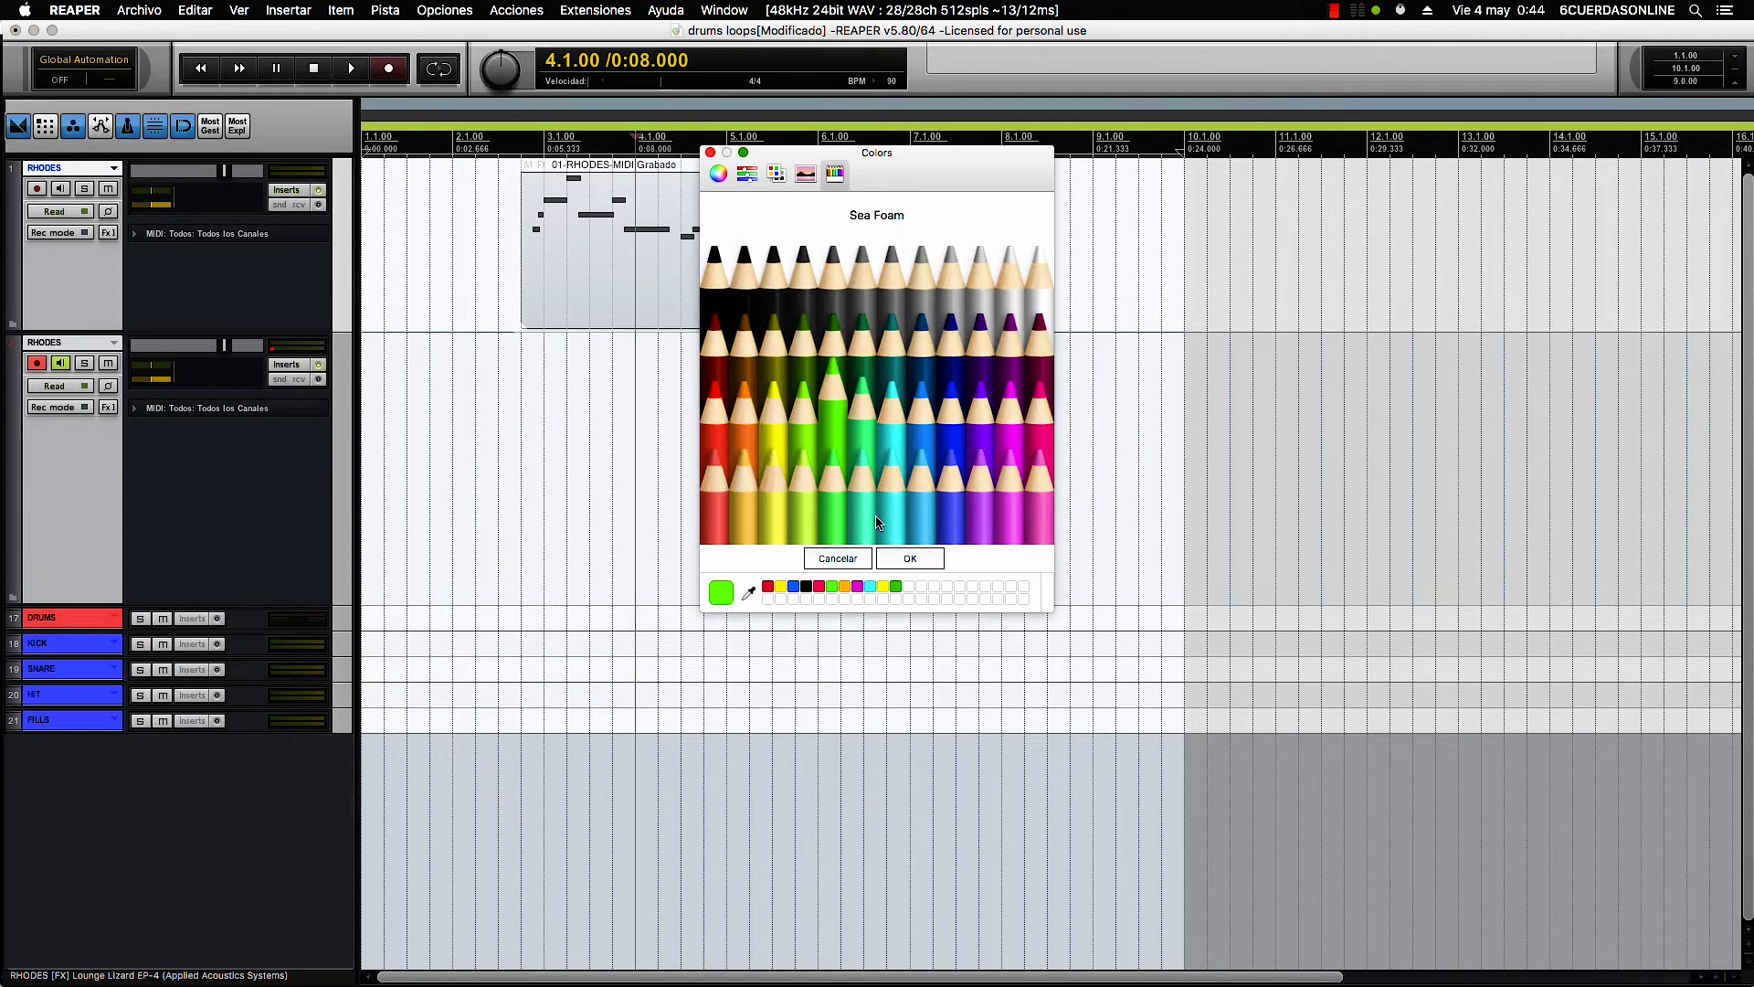
click(910, 558)
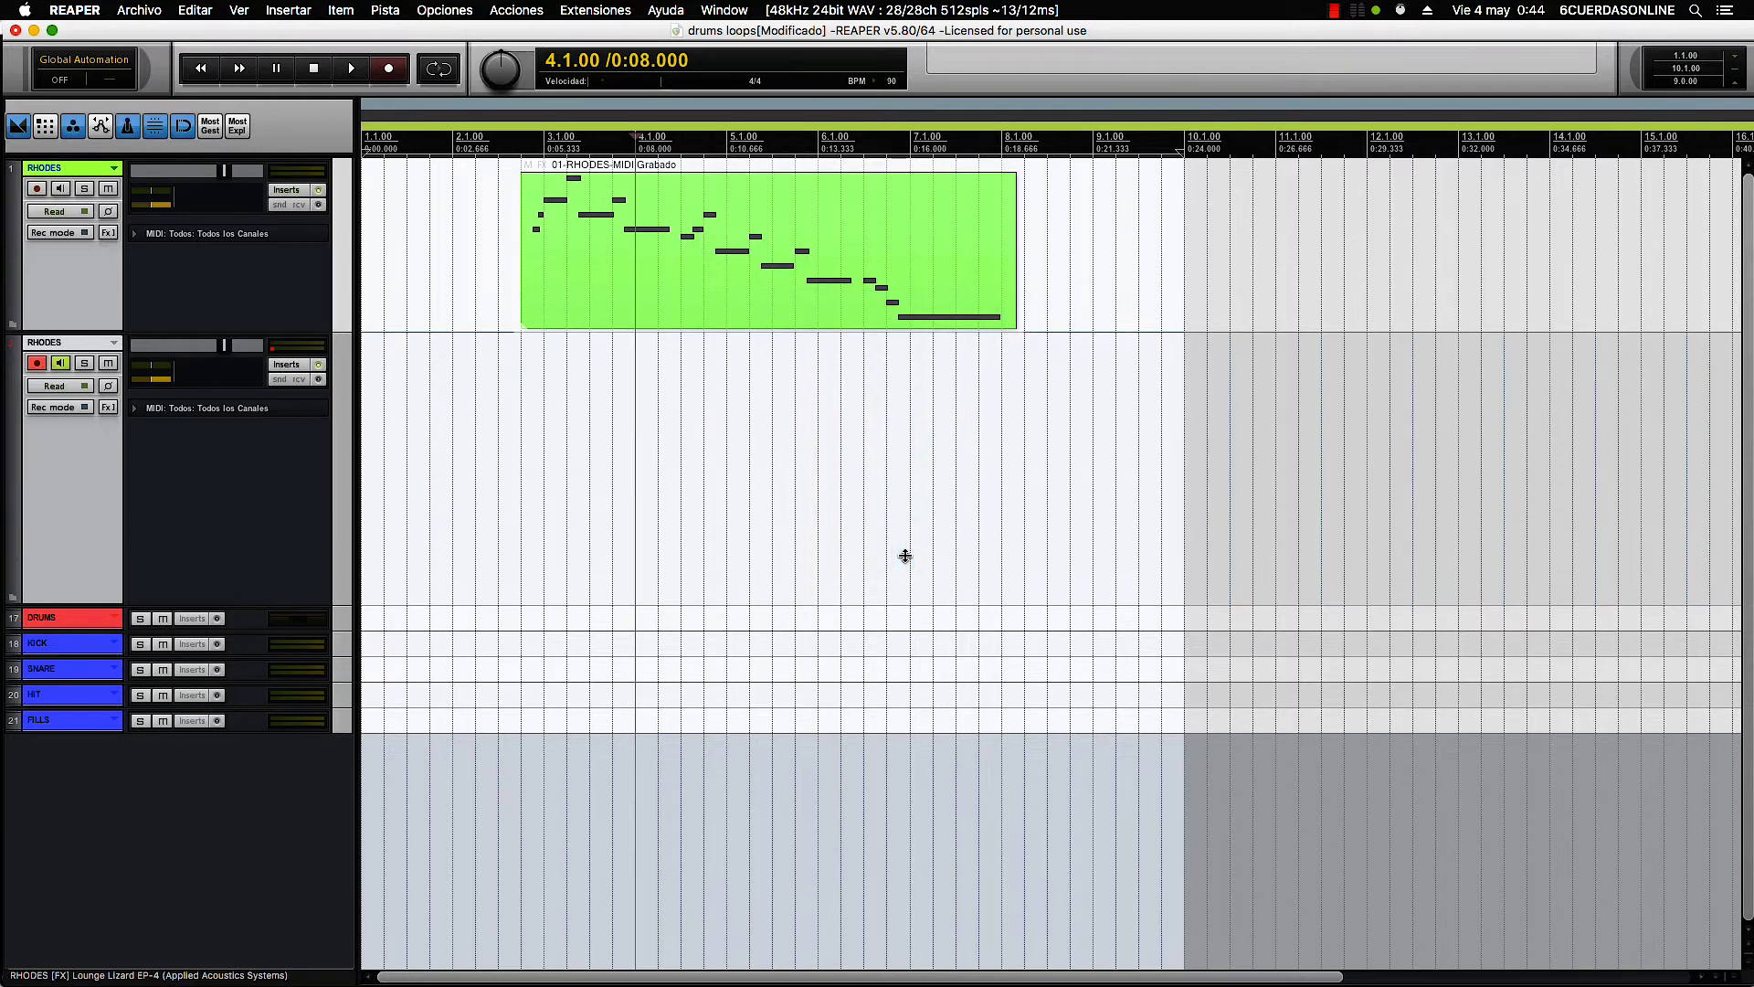
- Set the track color of the duplicated RHODES track to yellow
click(95, 469)
right_click(85, 468)
mouse_move(137, 776)
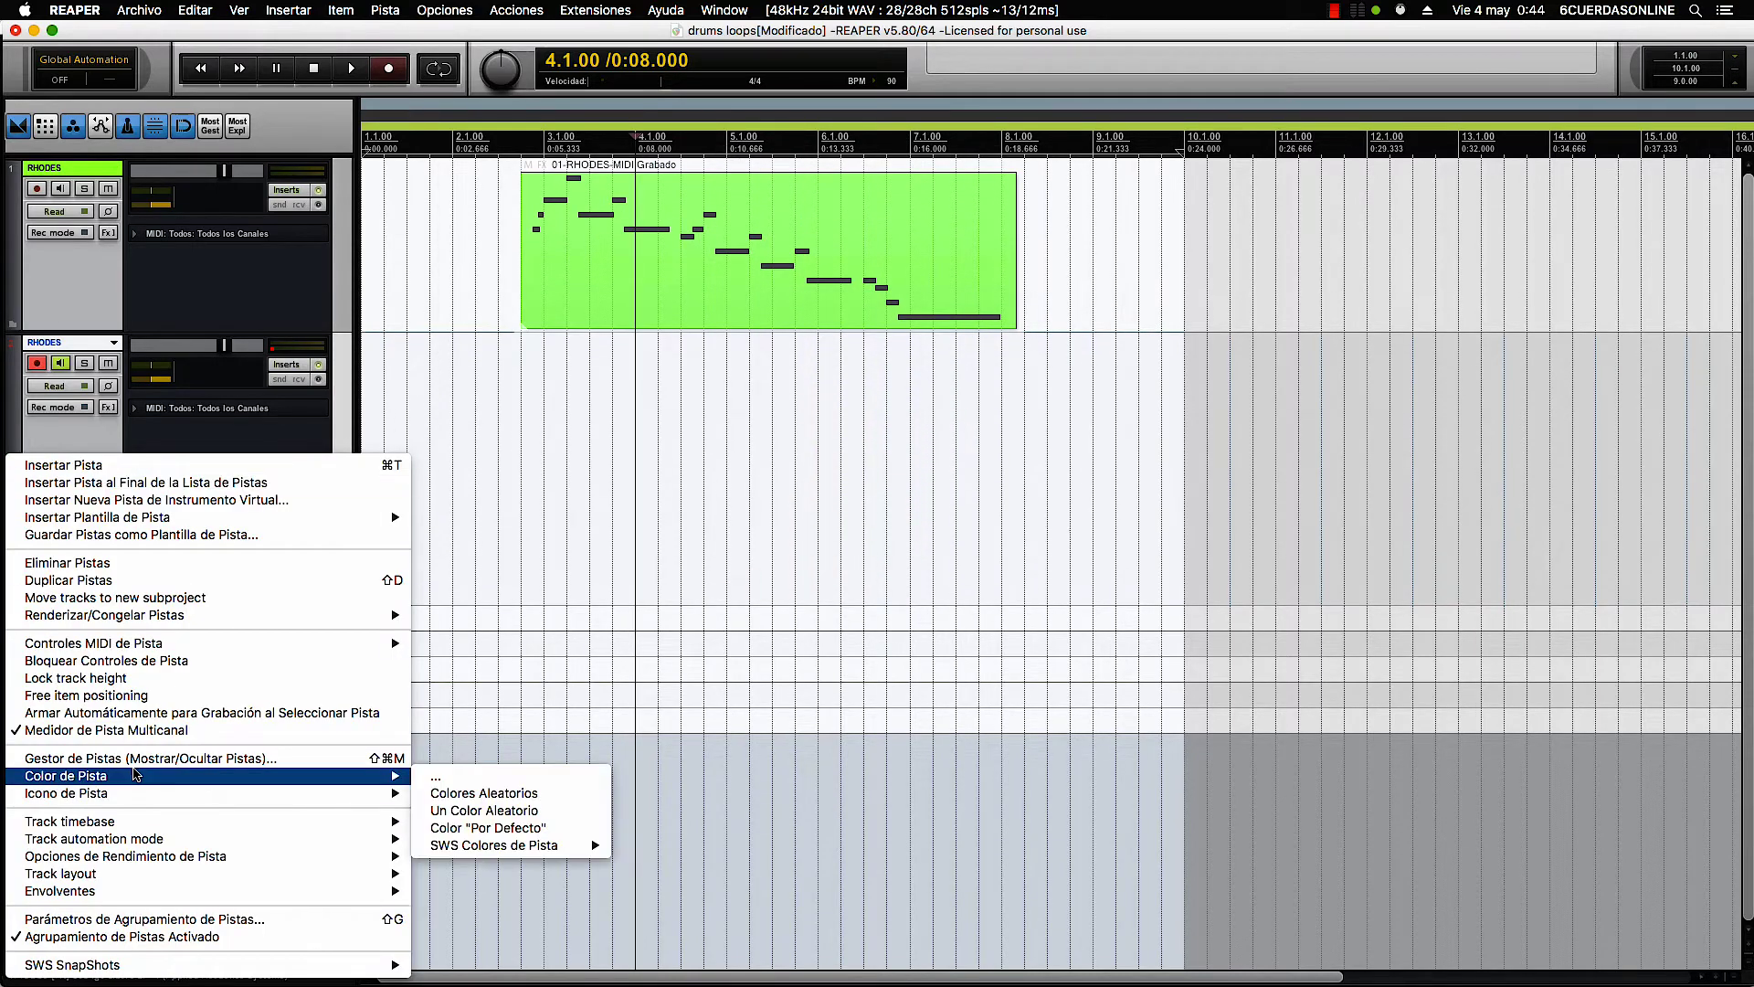
click(436, 776)
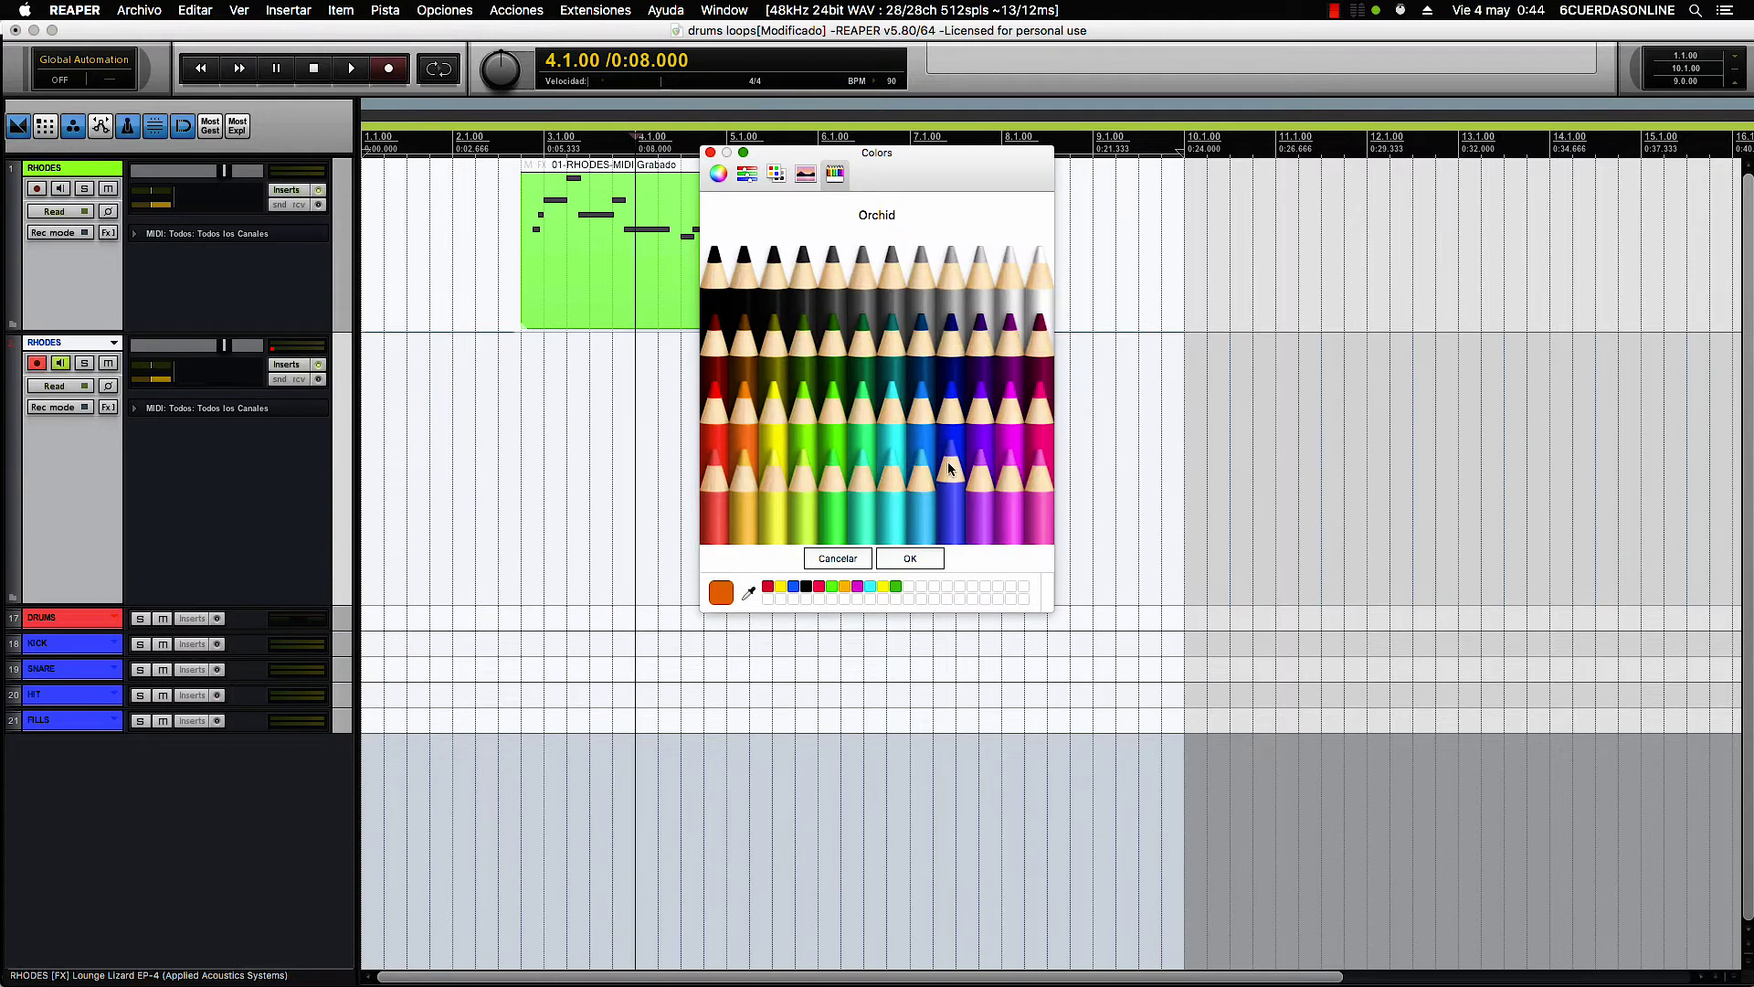
click(770, 417)
click(907, 561)
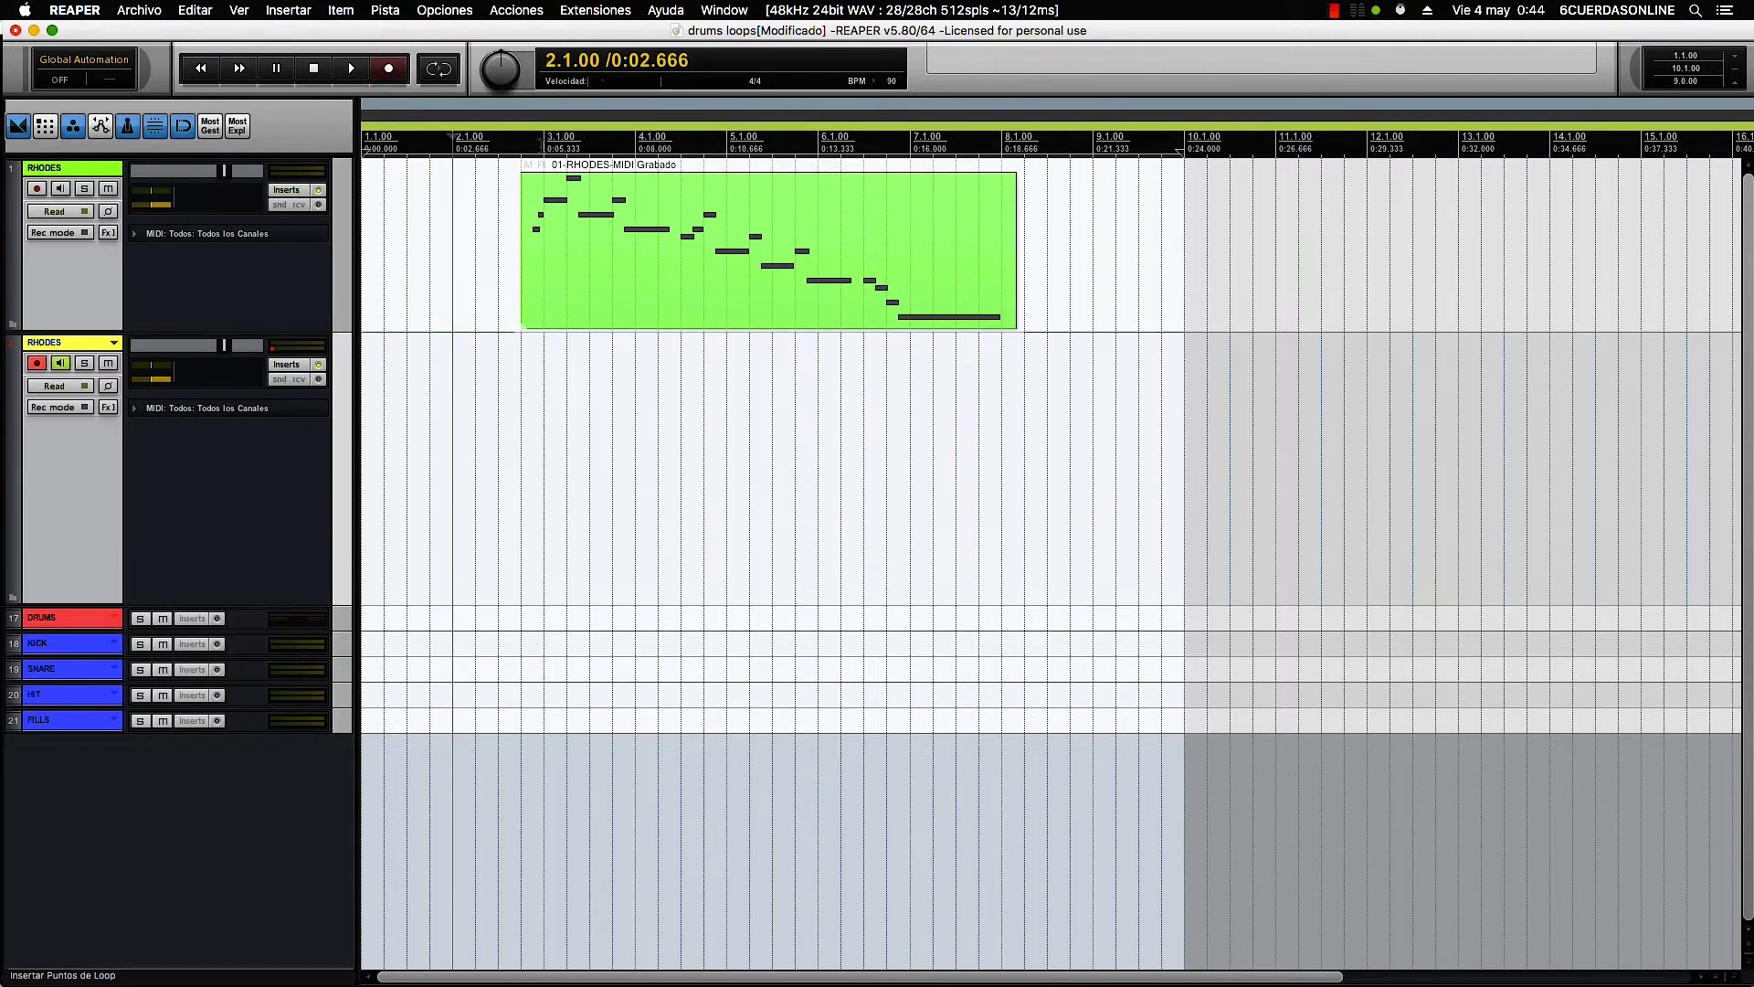
- Record a second MIDI part on the yellow RHODES track from 2.1.00, and start playing back the take
key(super+r)
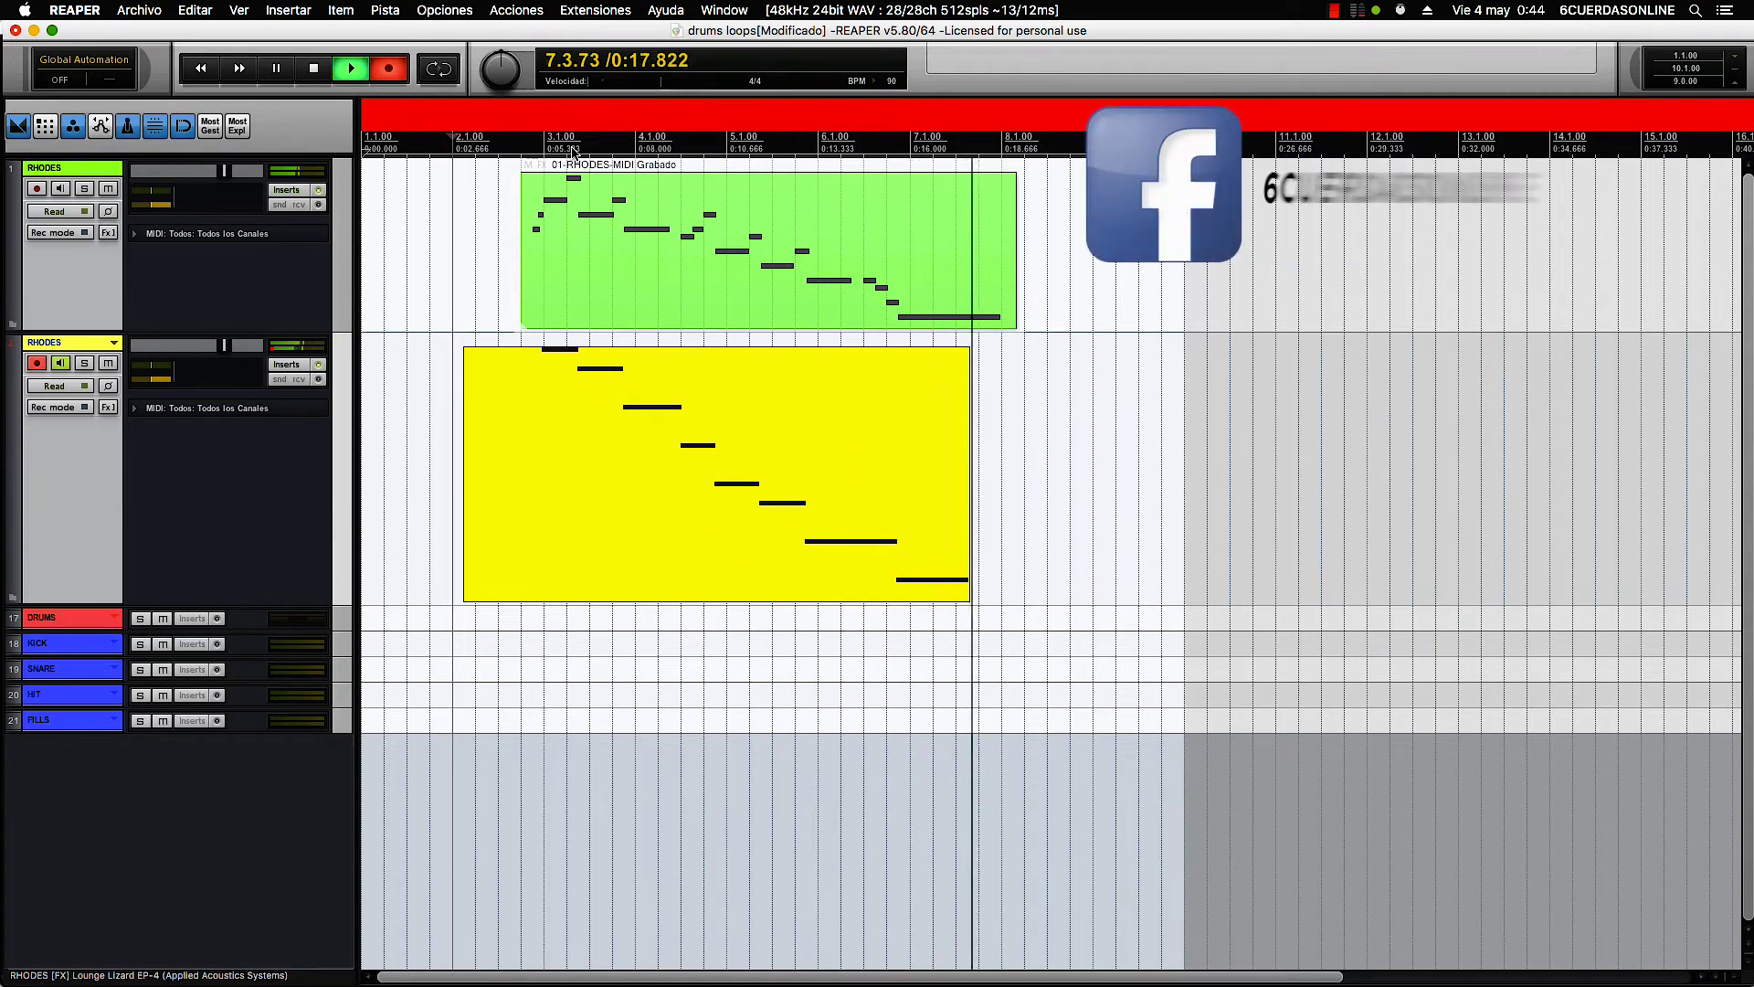
key(space)
key(space)
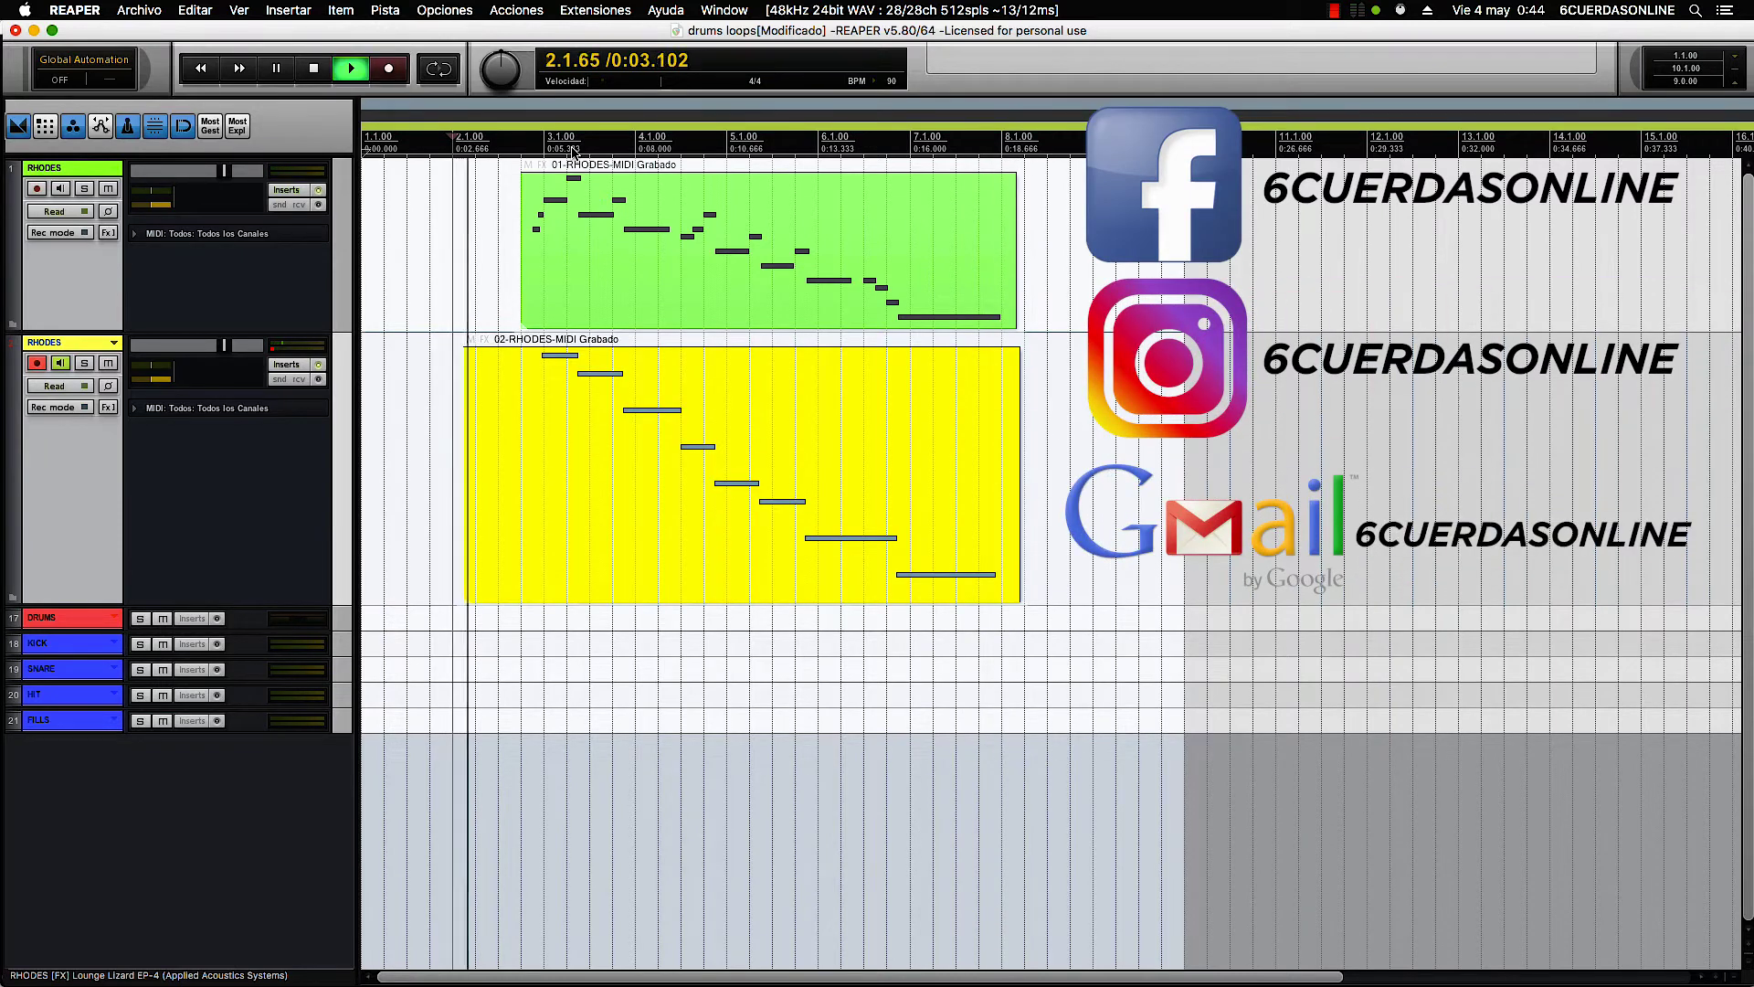
- Quantize the notes of the 02-RHODES-MIDI item in the MIDI editor and close the editor
double_click(672, 457)
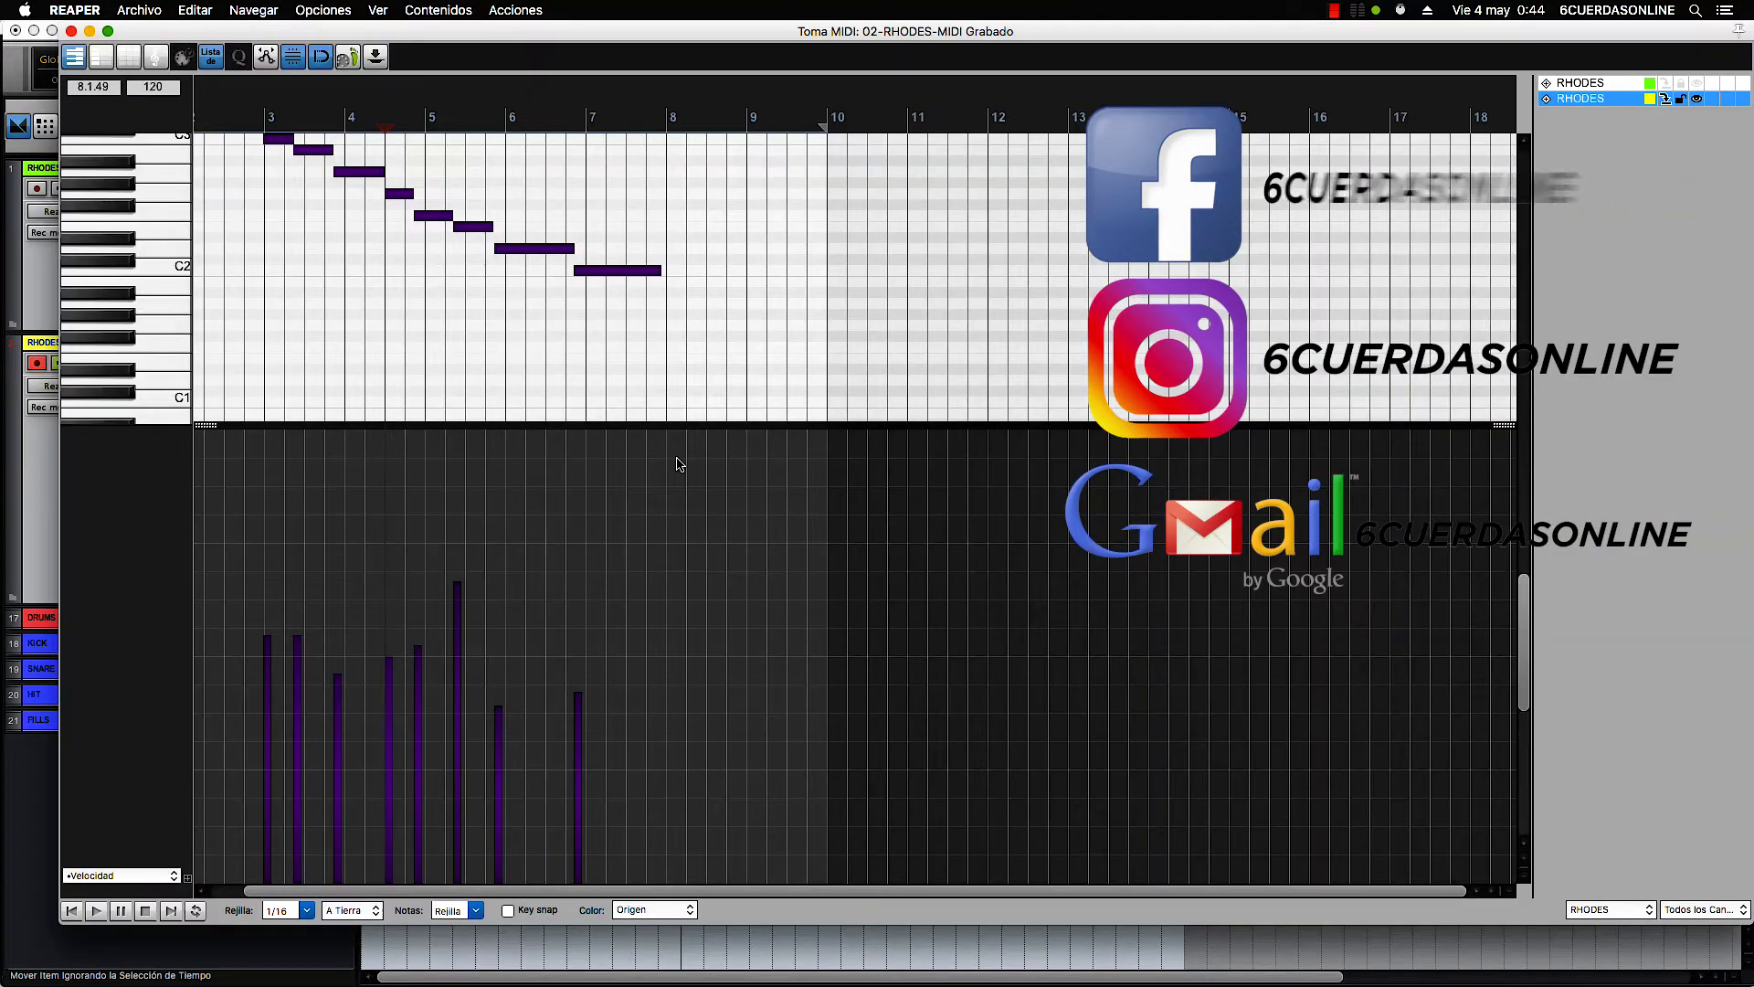
key(q)
click(1200, 153)
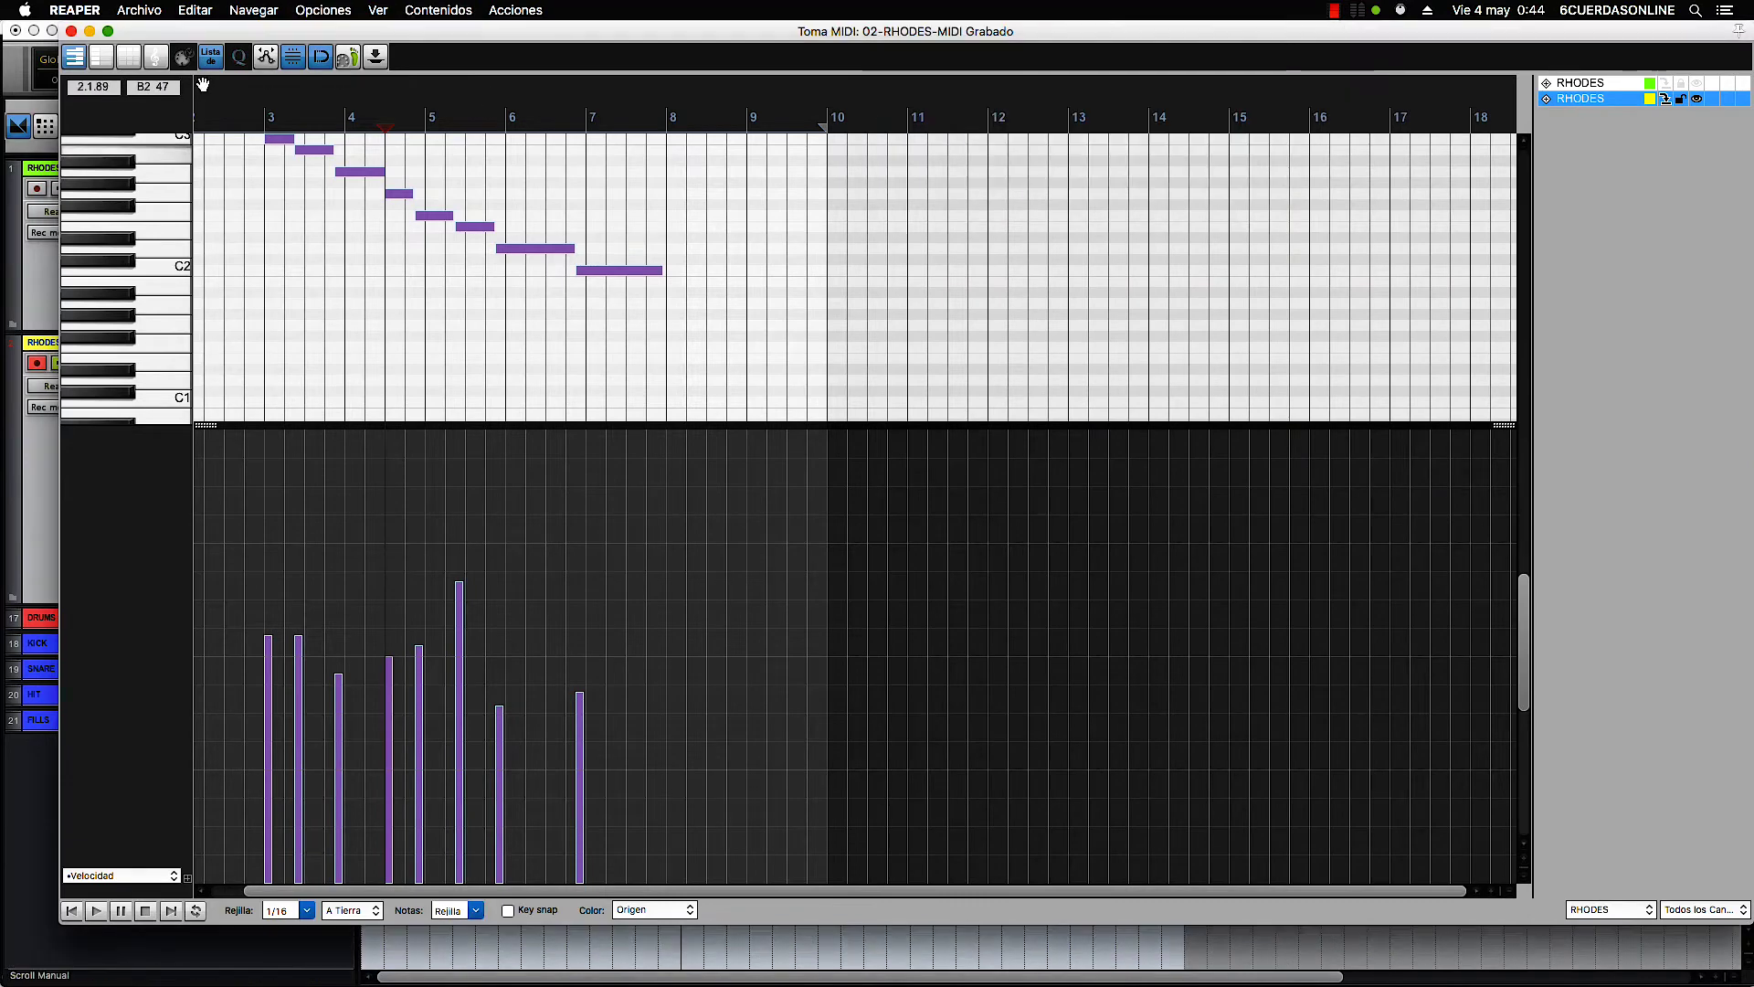
click(73, 31)
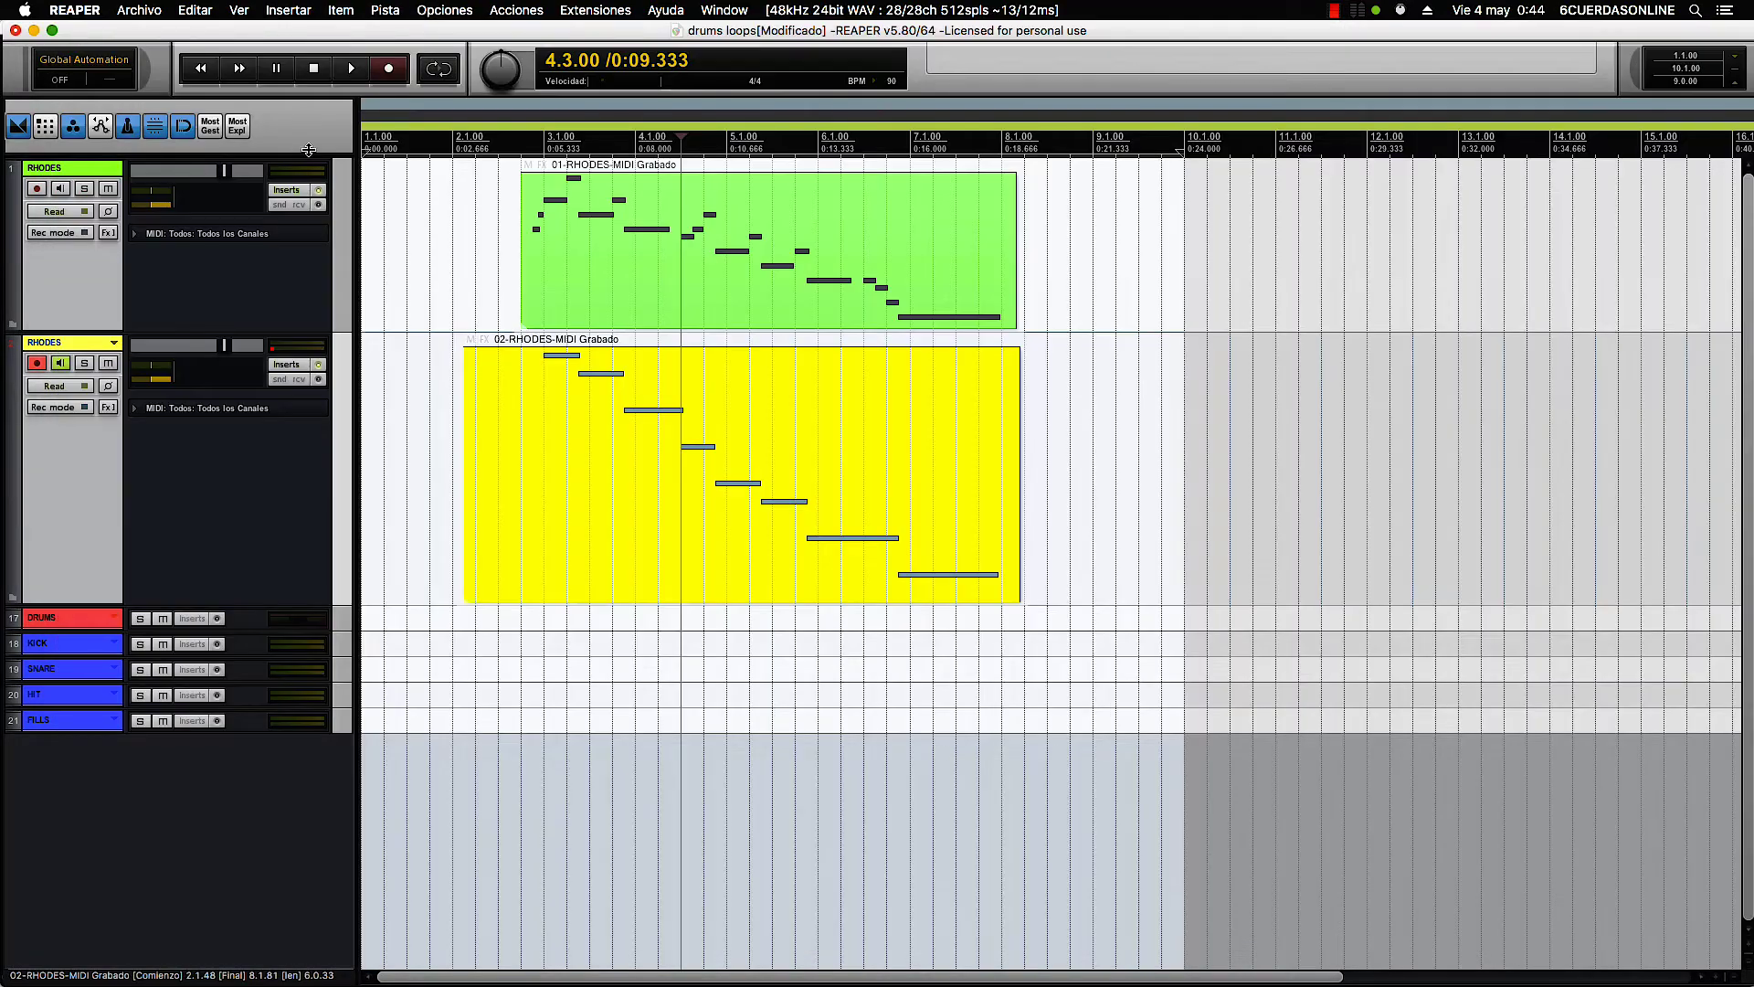
- Trim the start of the 02-RHODES-MIDI item to 2.4.00 and play both RHODES parts from 2.3.00
drag(465, 378, 521, 378)
click(501, 180)
key(space)
scroll(814, 458, up, 3)
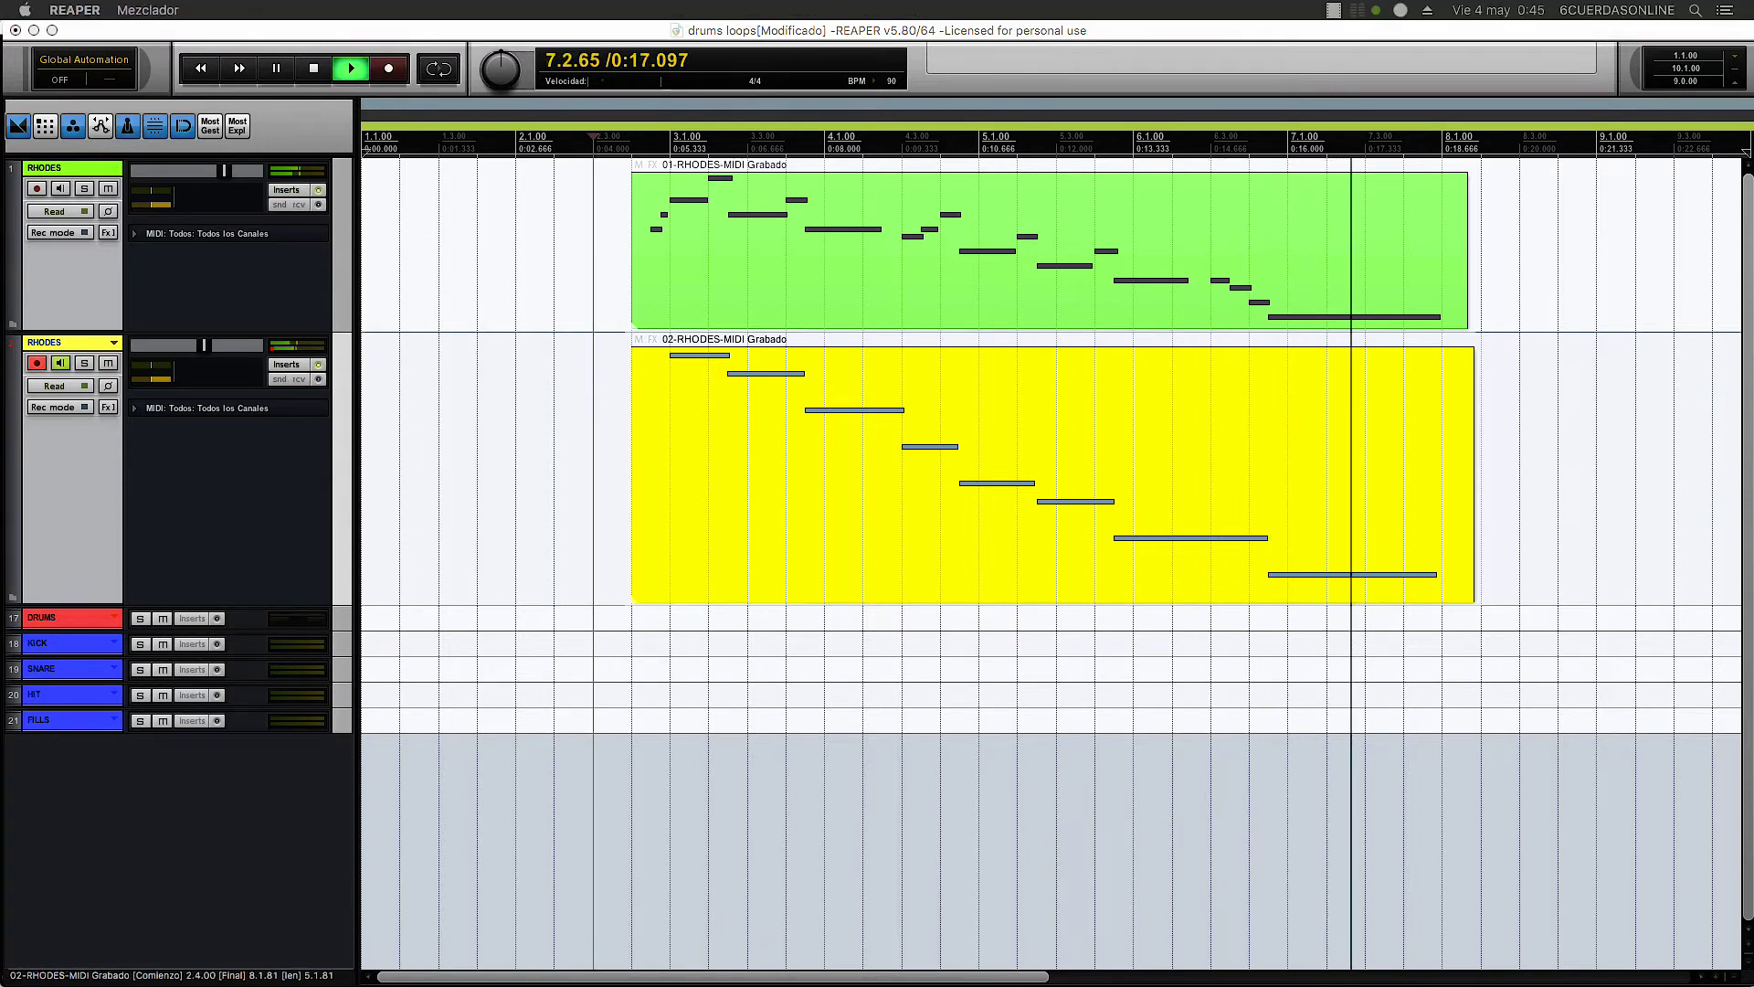
key(space)
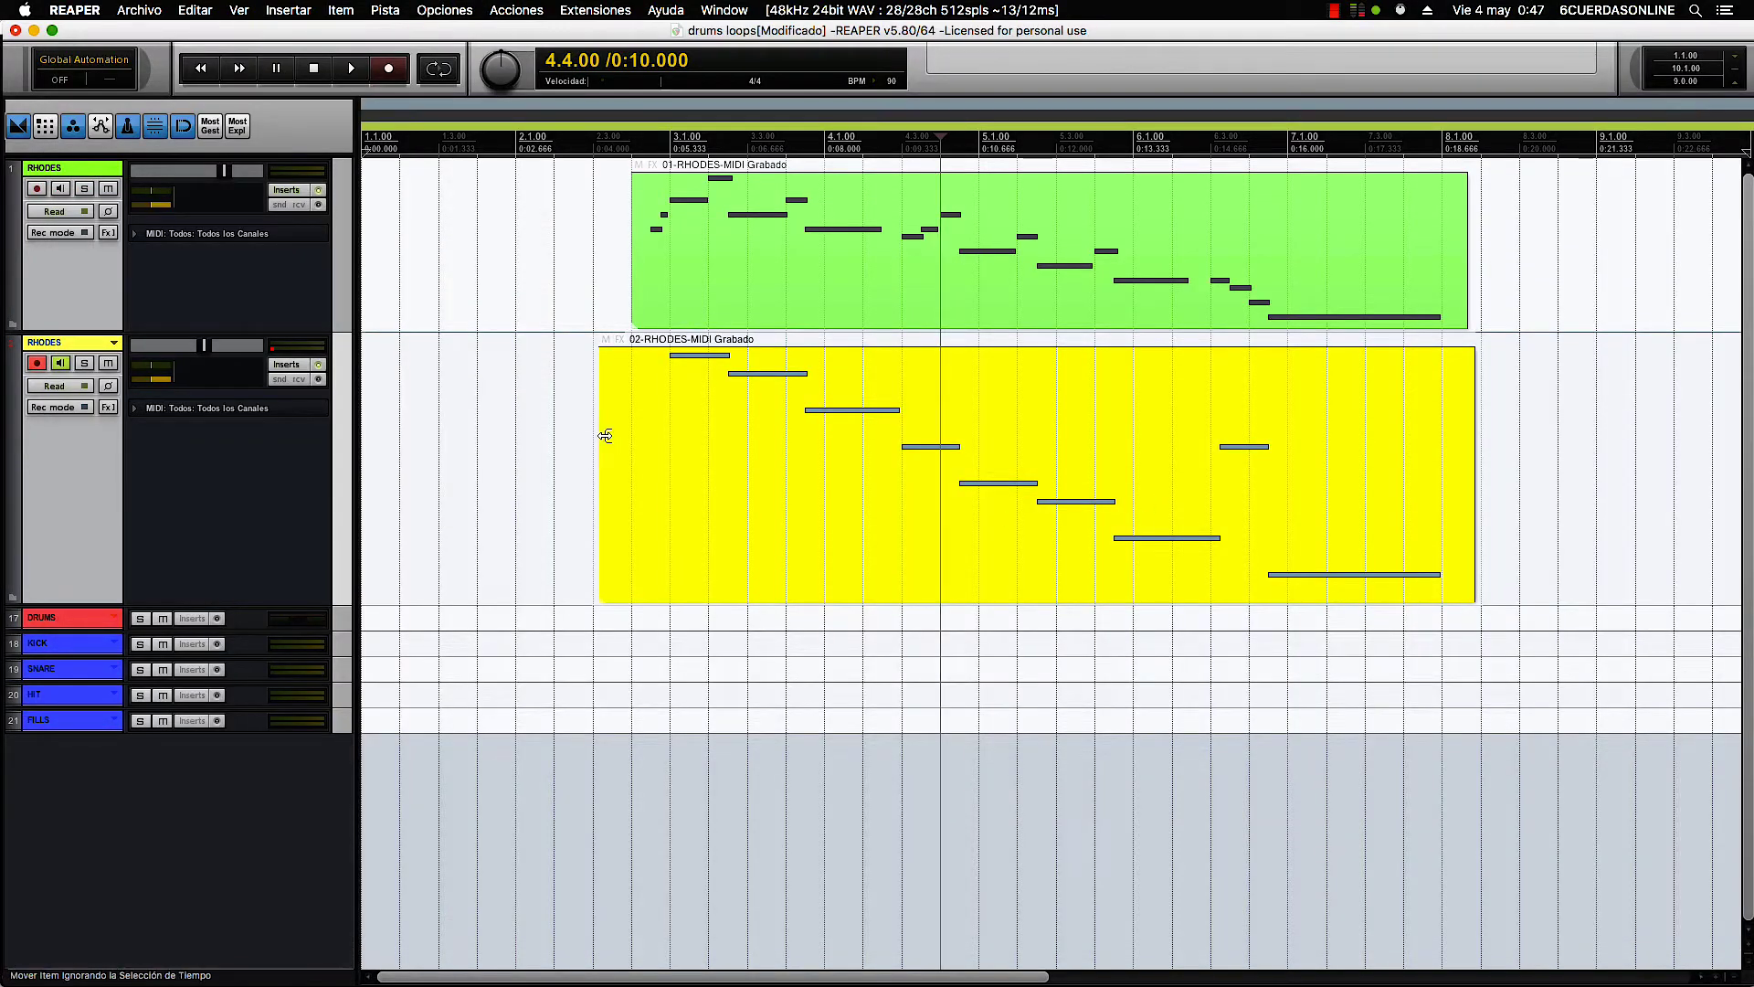
- Trim the 02-RHODES-MIDI item to span 3.1.00 to 8.1.00 and play both parts from 2.4.00
drag(605, 436, 670, 436)
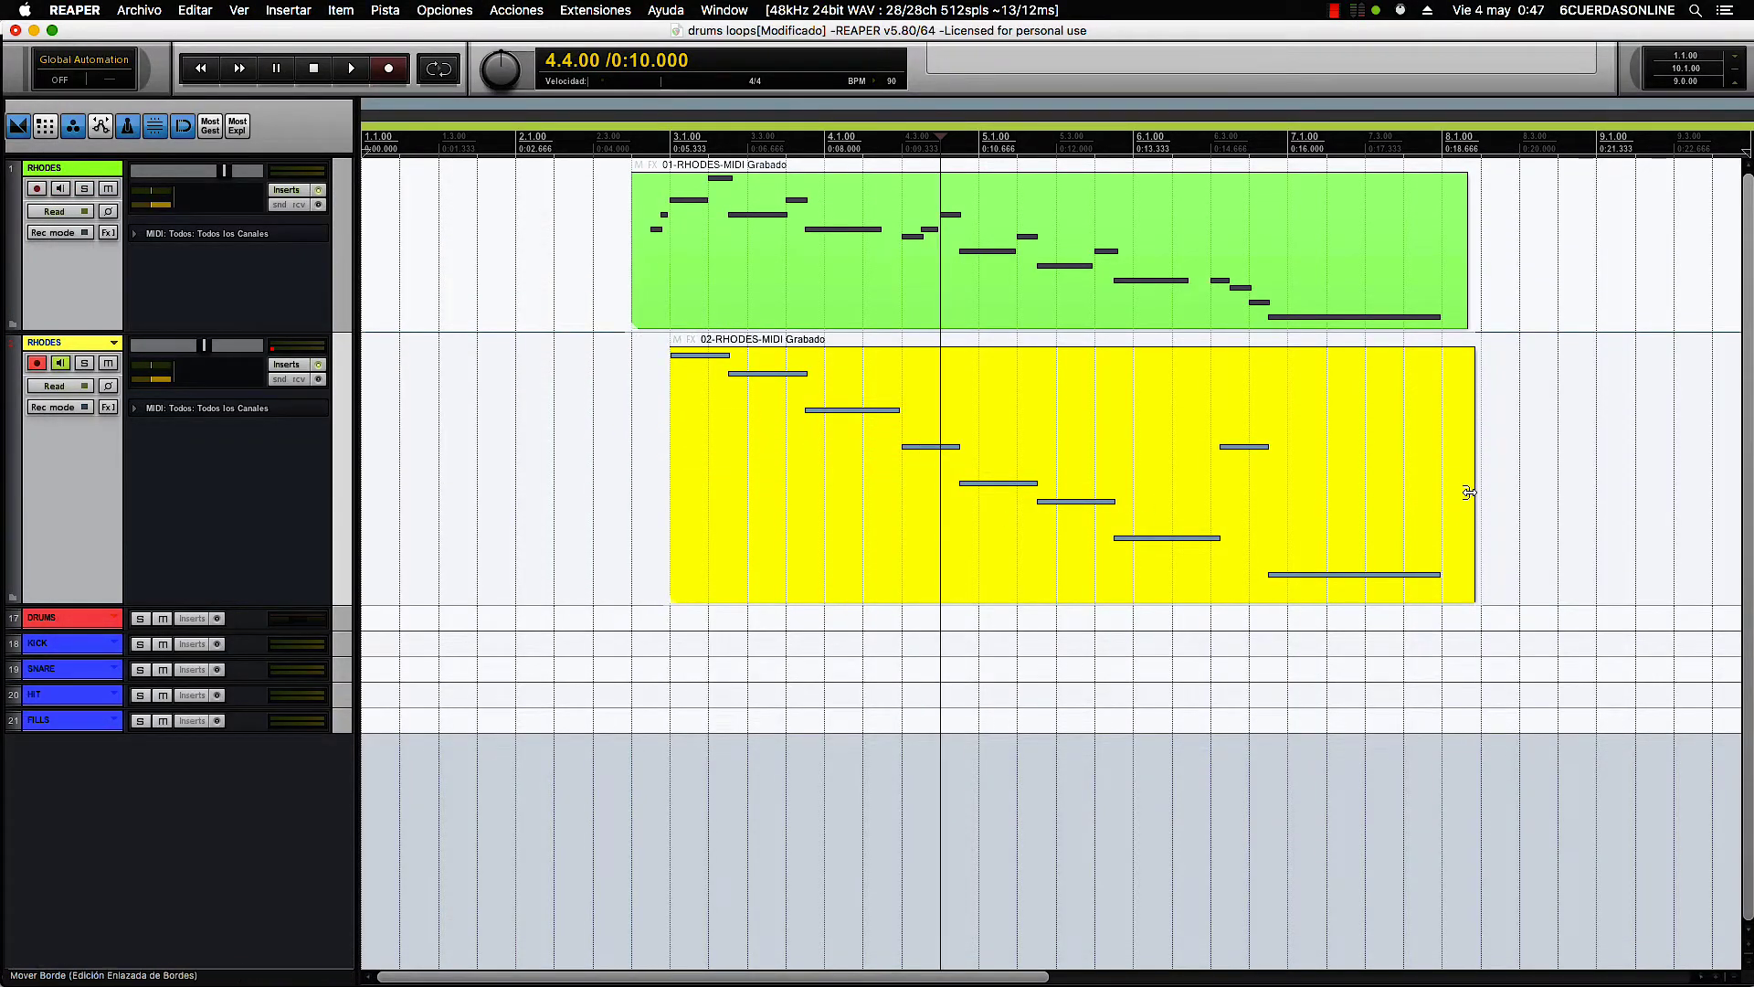
drag(1468, 492, 1442, 492)
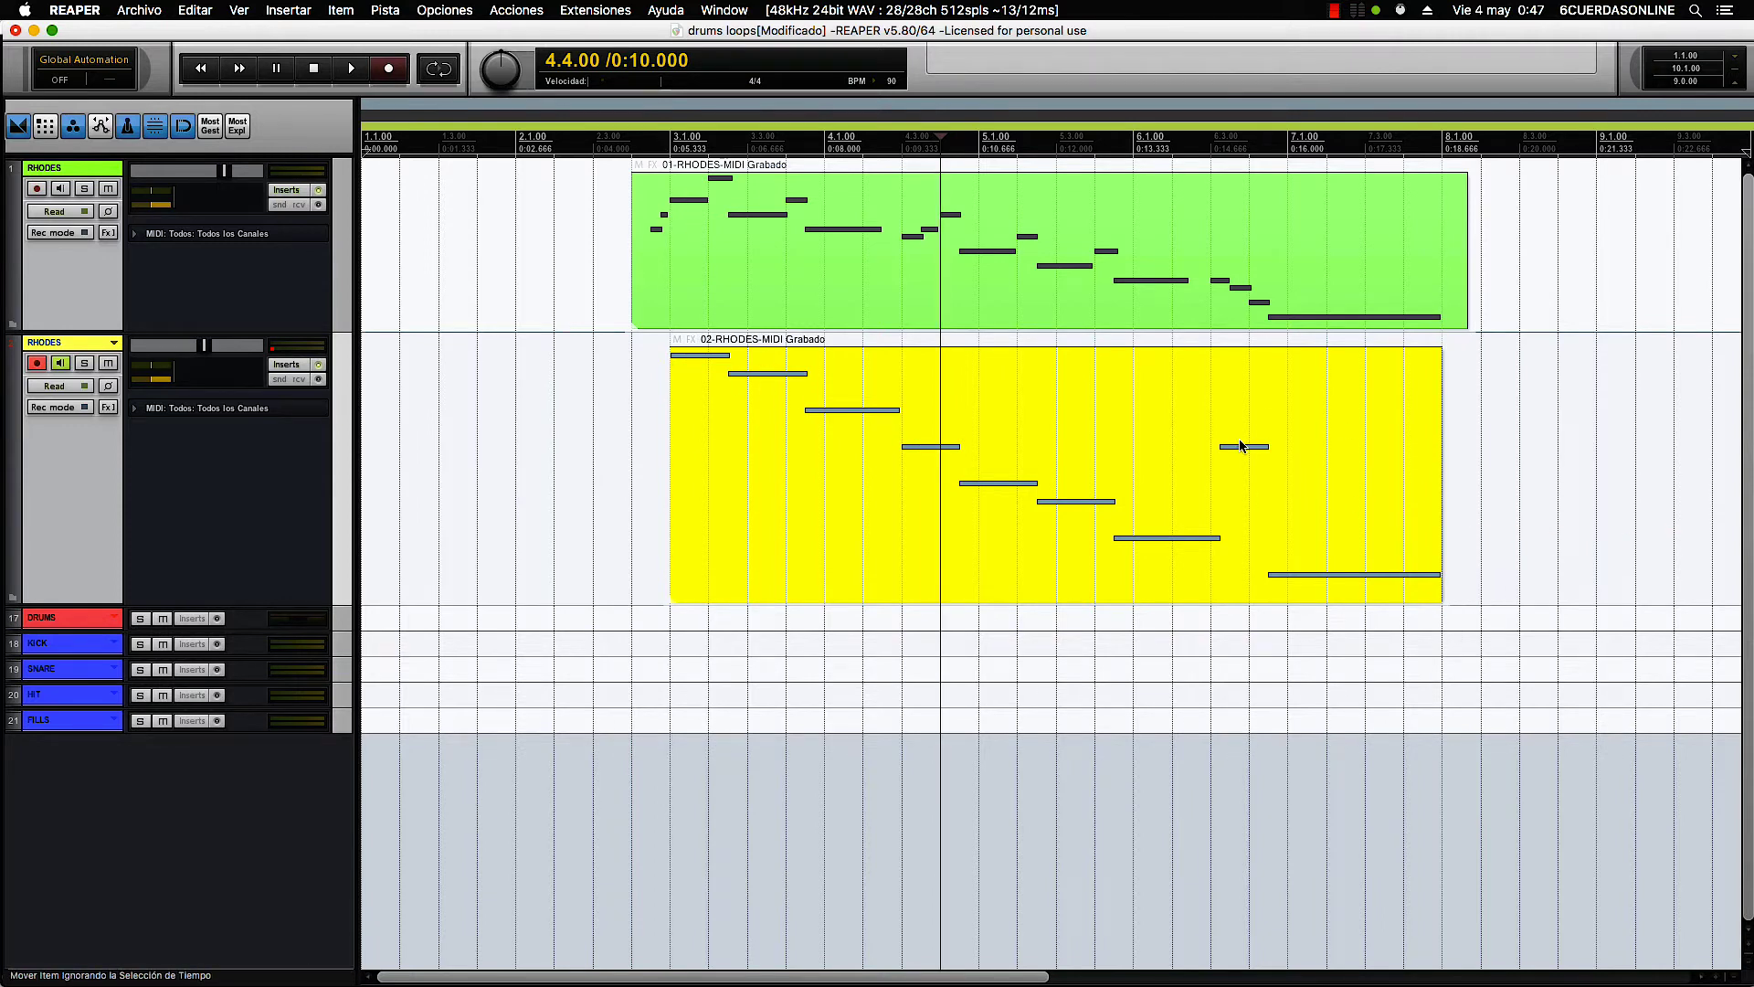
click(646, 146)
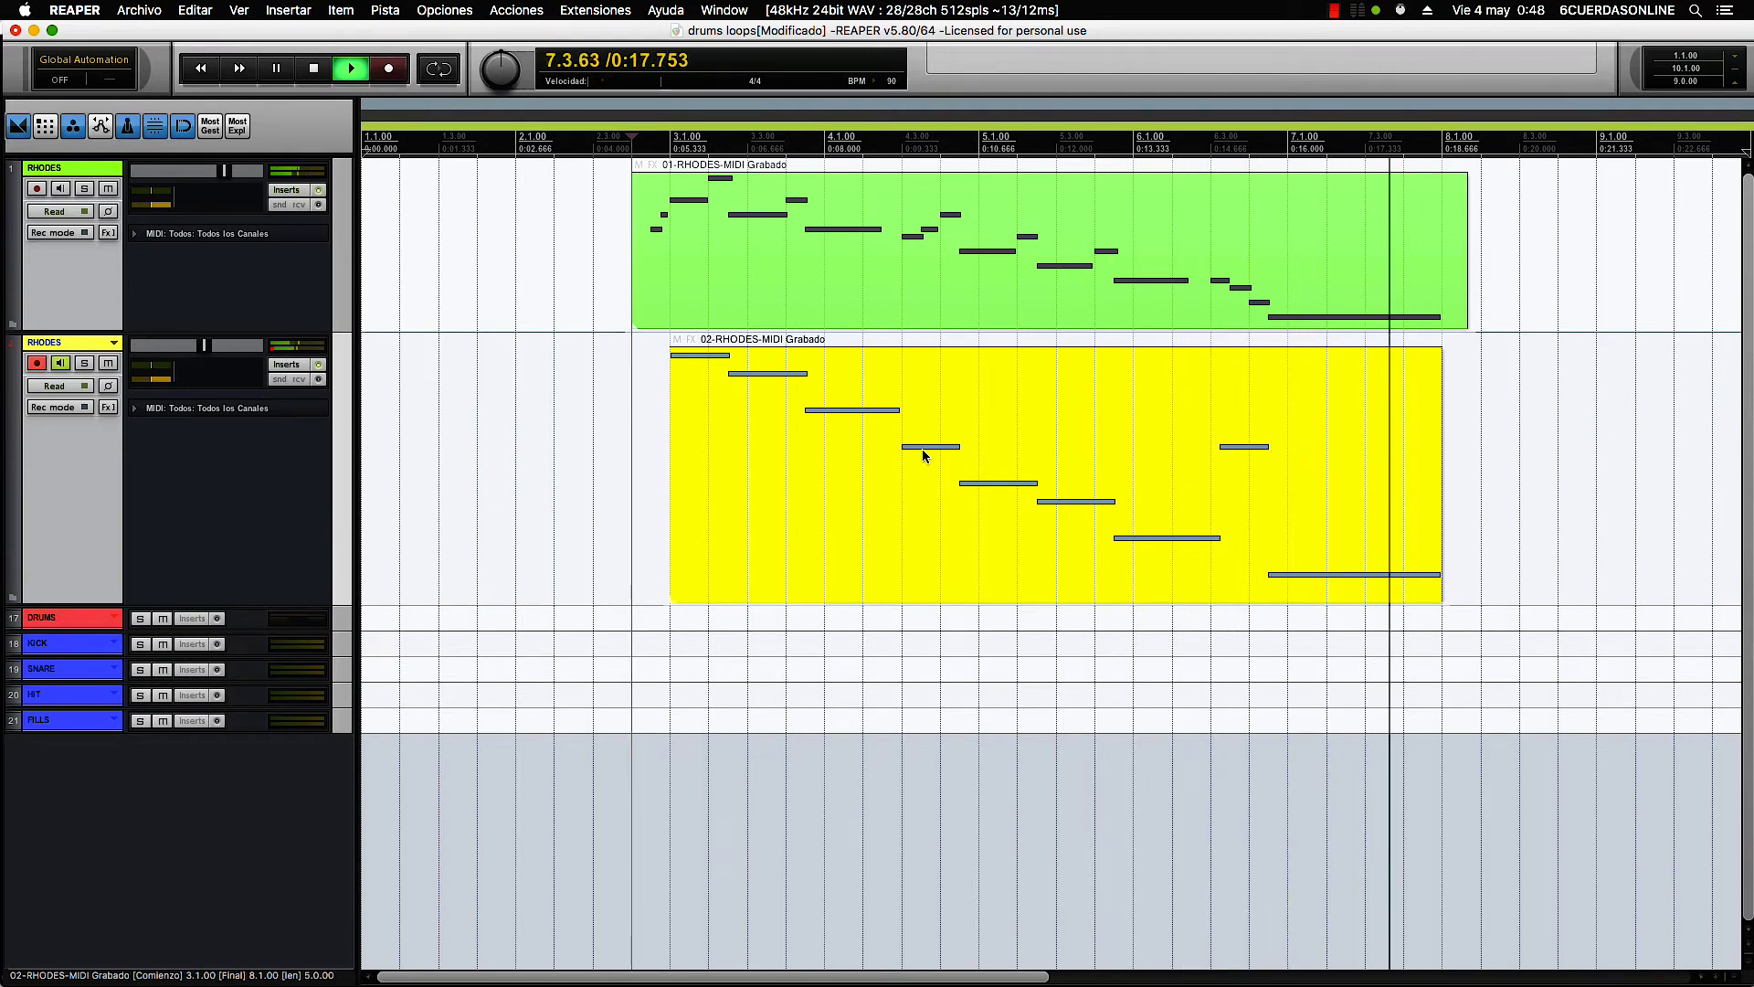
key(space)
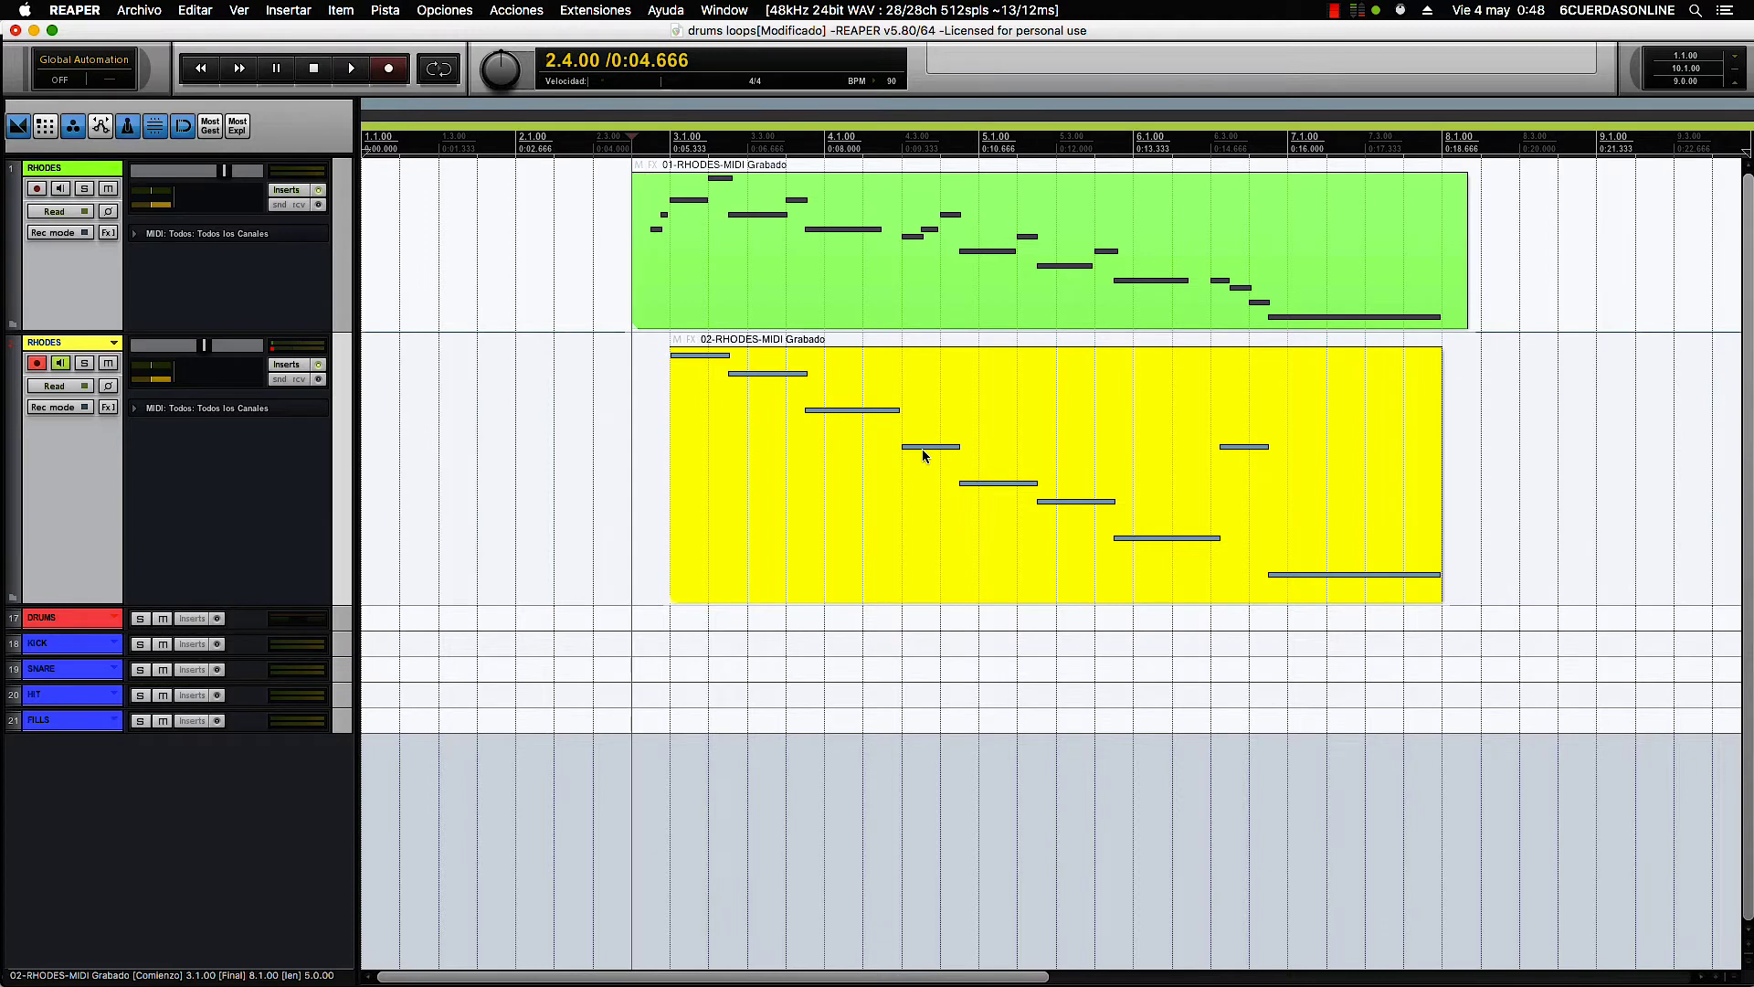
- Duplicate the yellow RHODES track and delete the MIDI item from the new copy
right_click(75, 452)
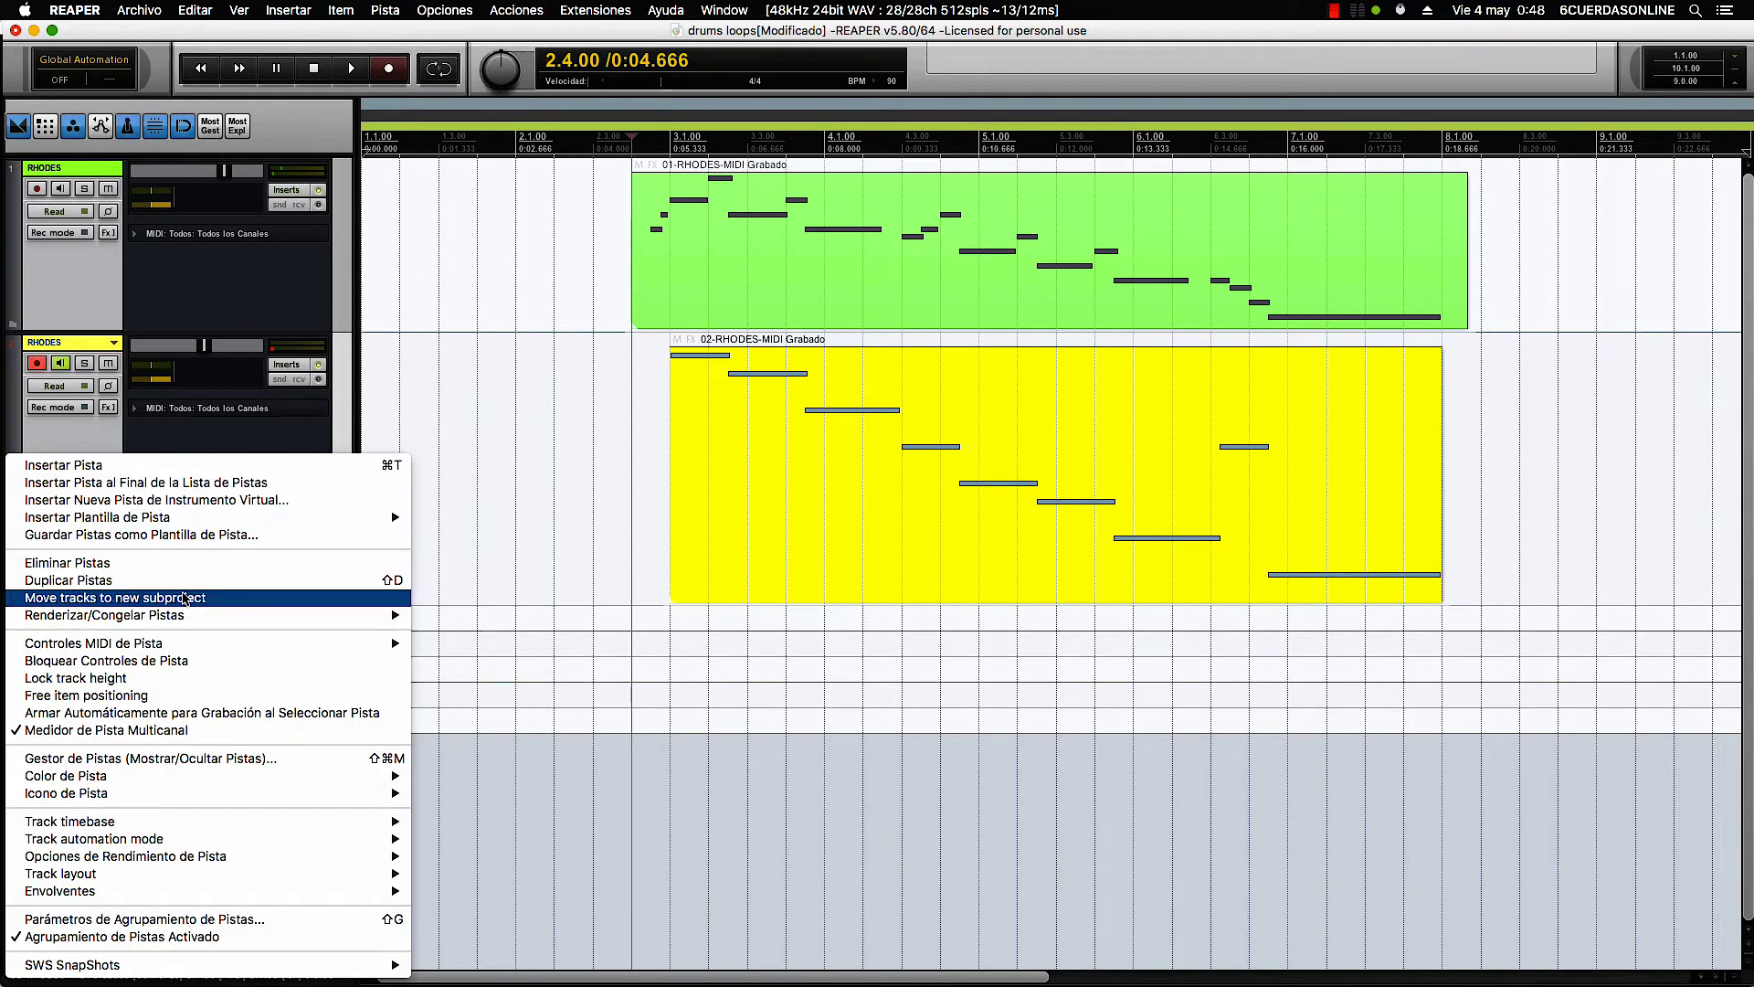
click(726, 535)
click(872, 699)
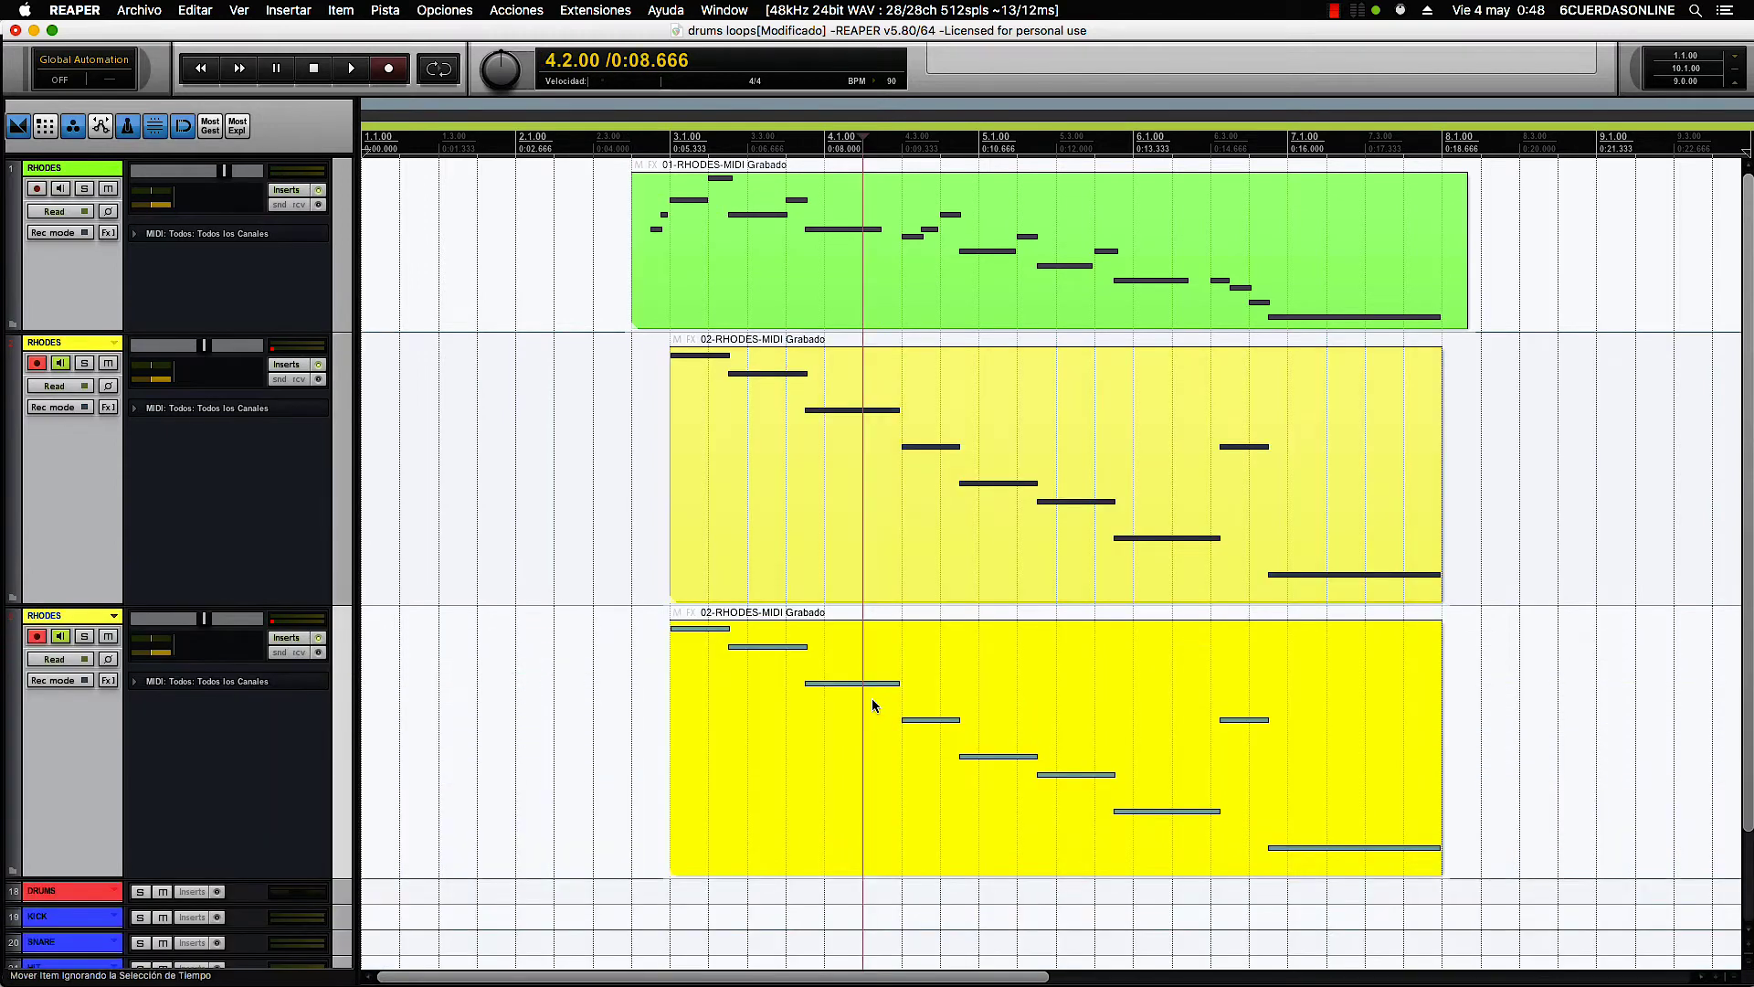
key(Delete)
- Play the two recorded RHODES parts from 2.1.00 to rehearse the third part
click(689, 418)
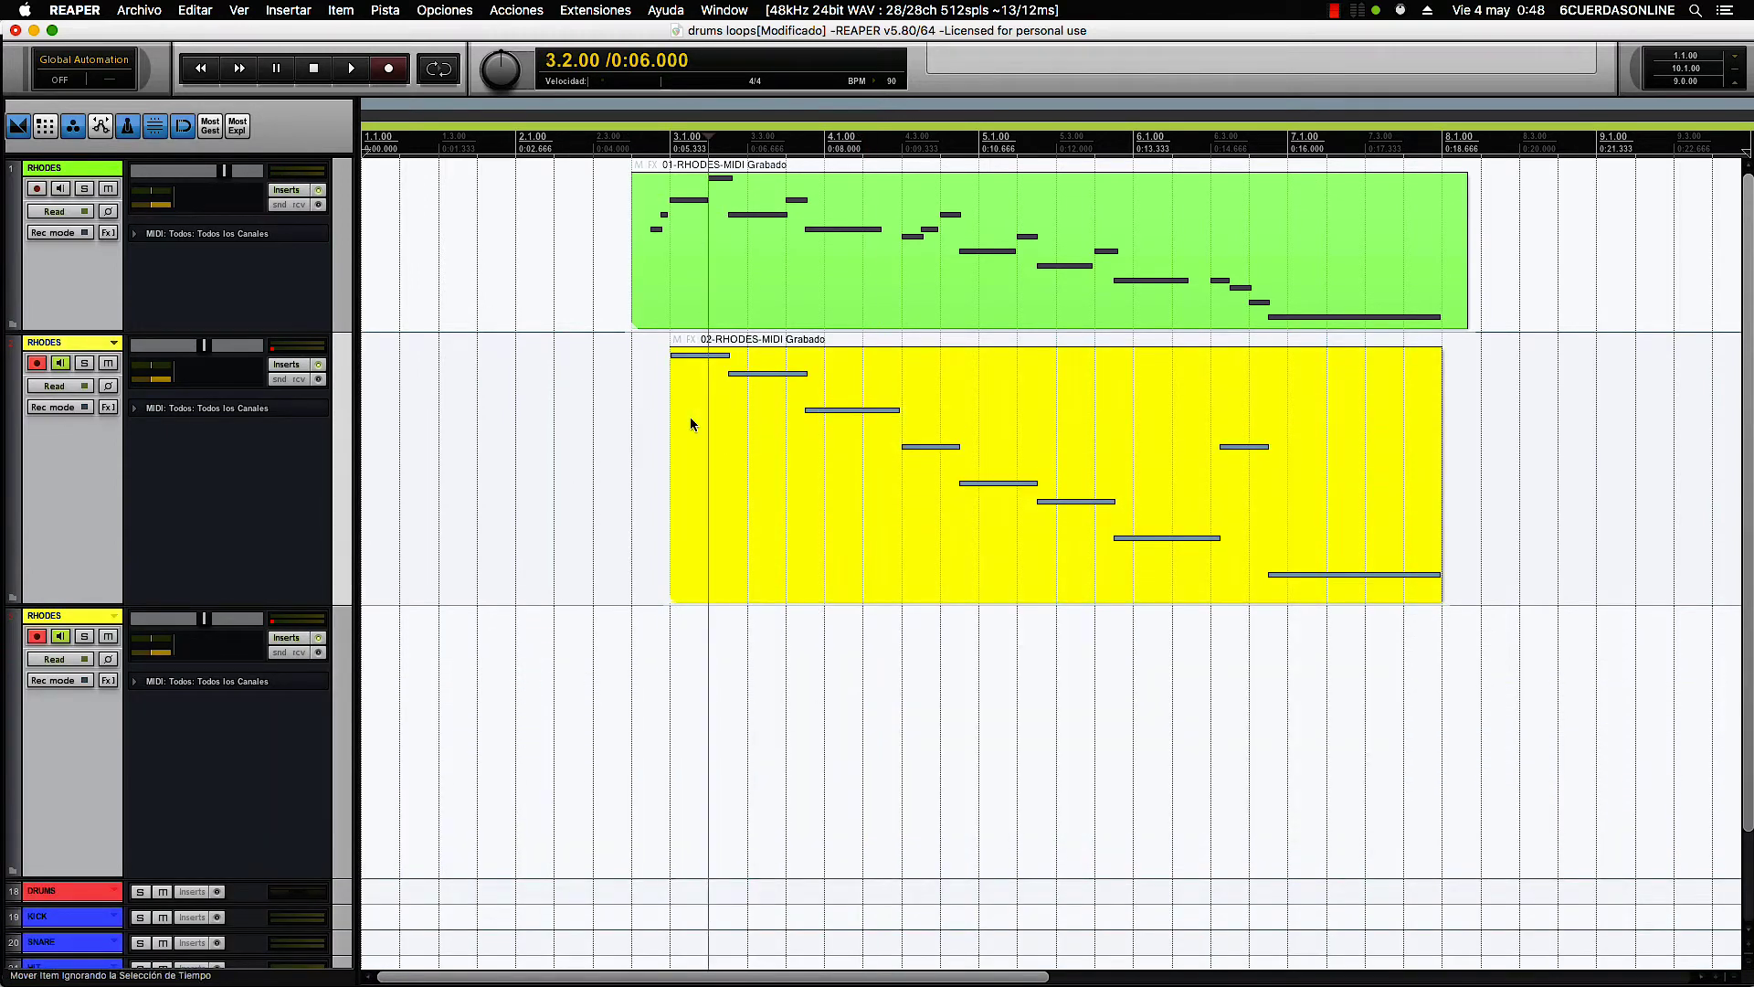
click(664, 146)
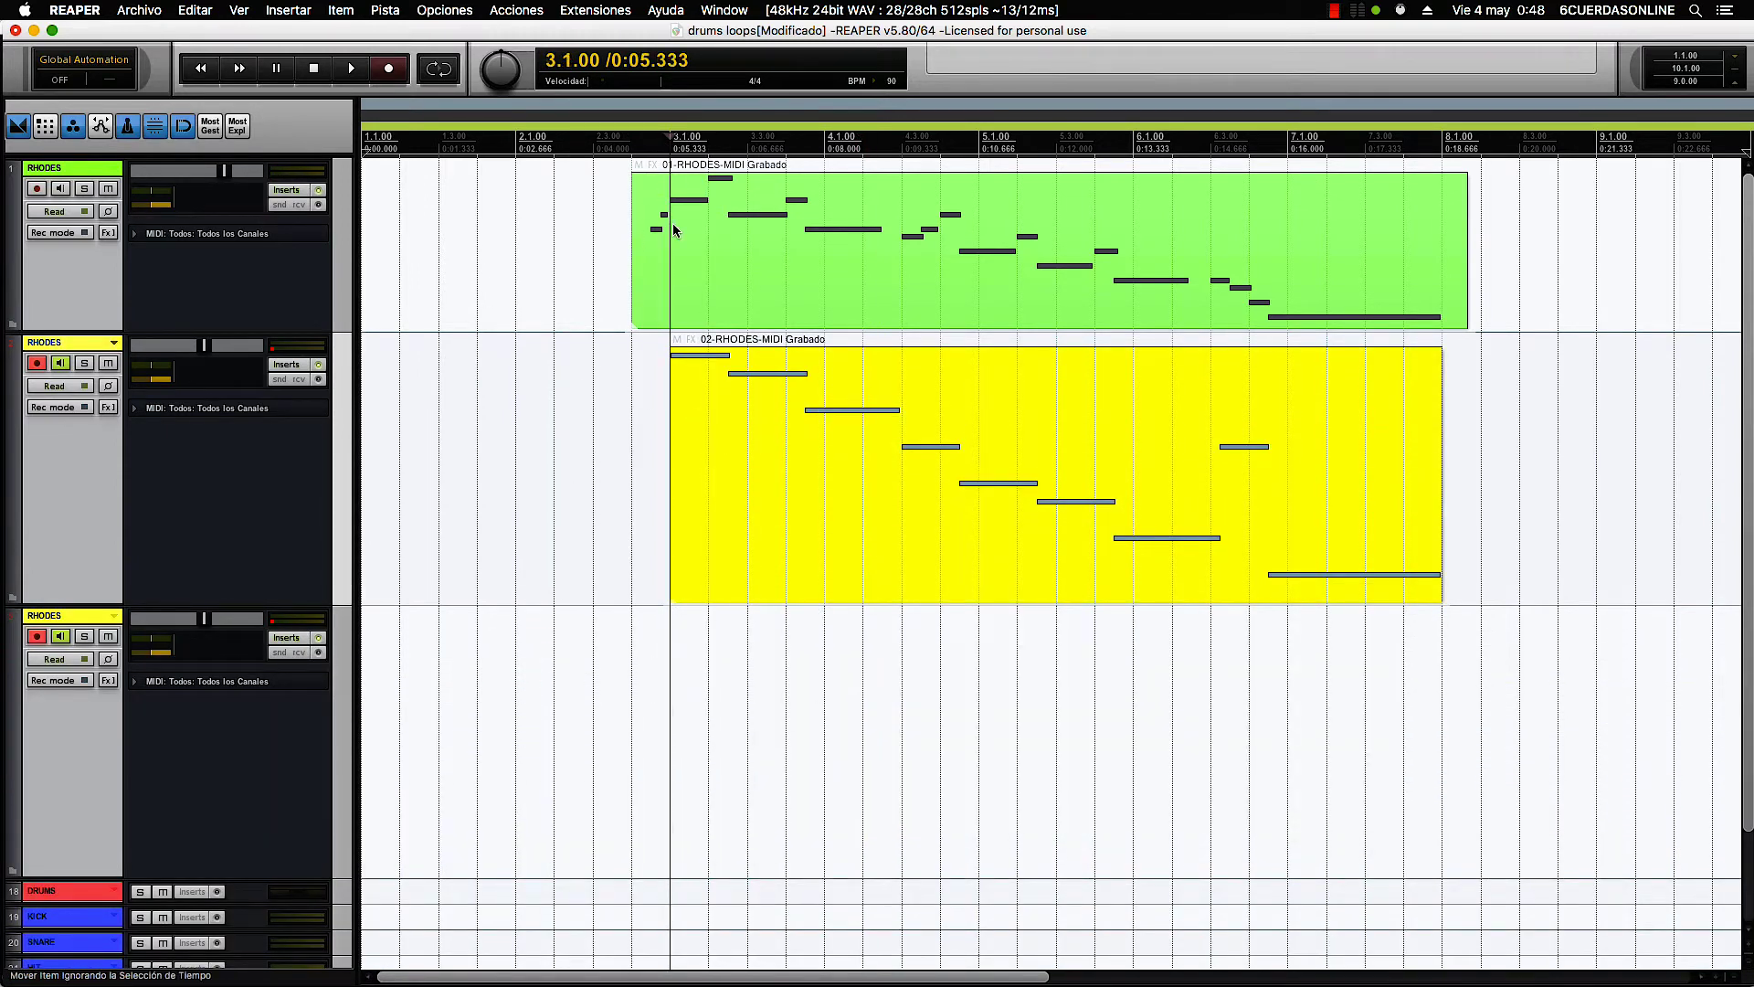
click(689, 355)
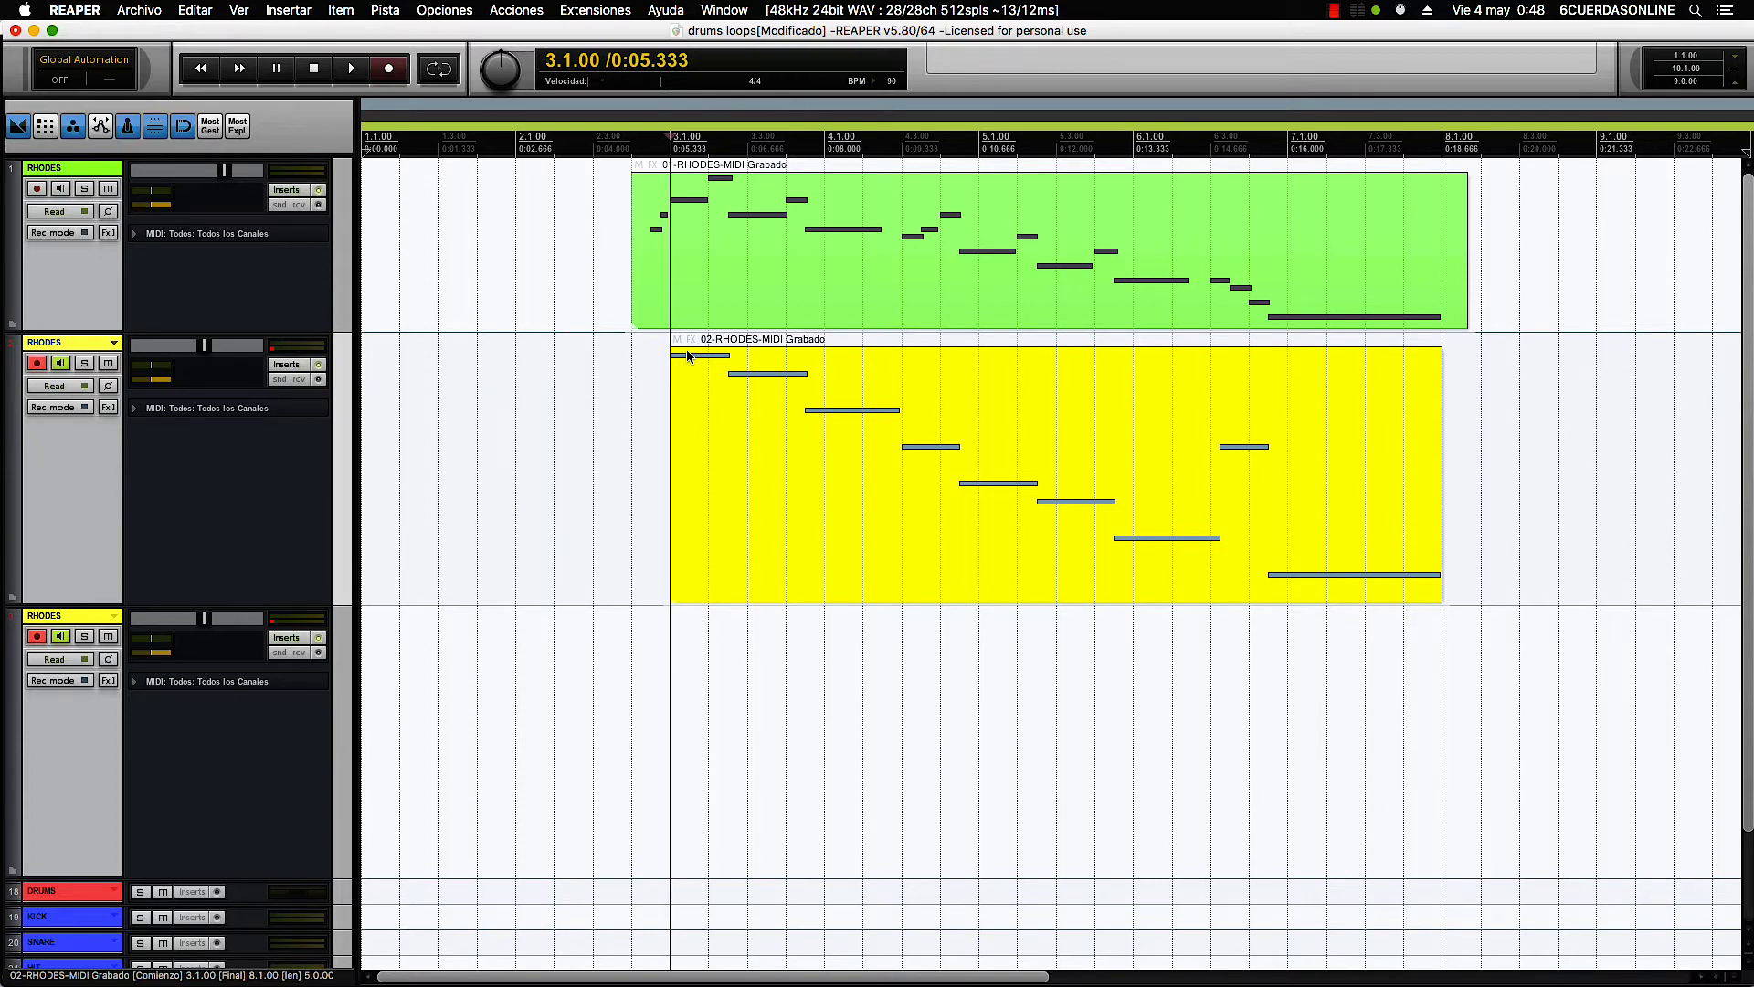
click(515, 139)
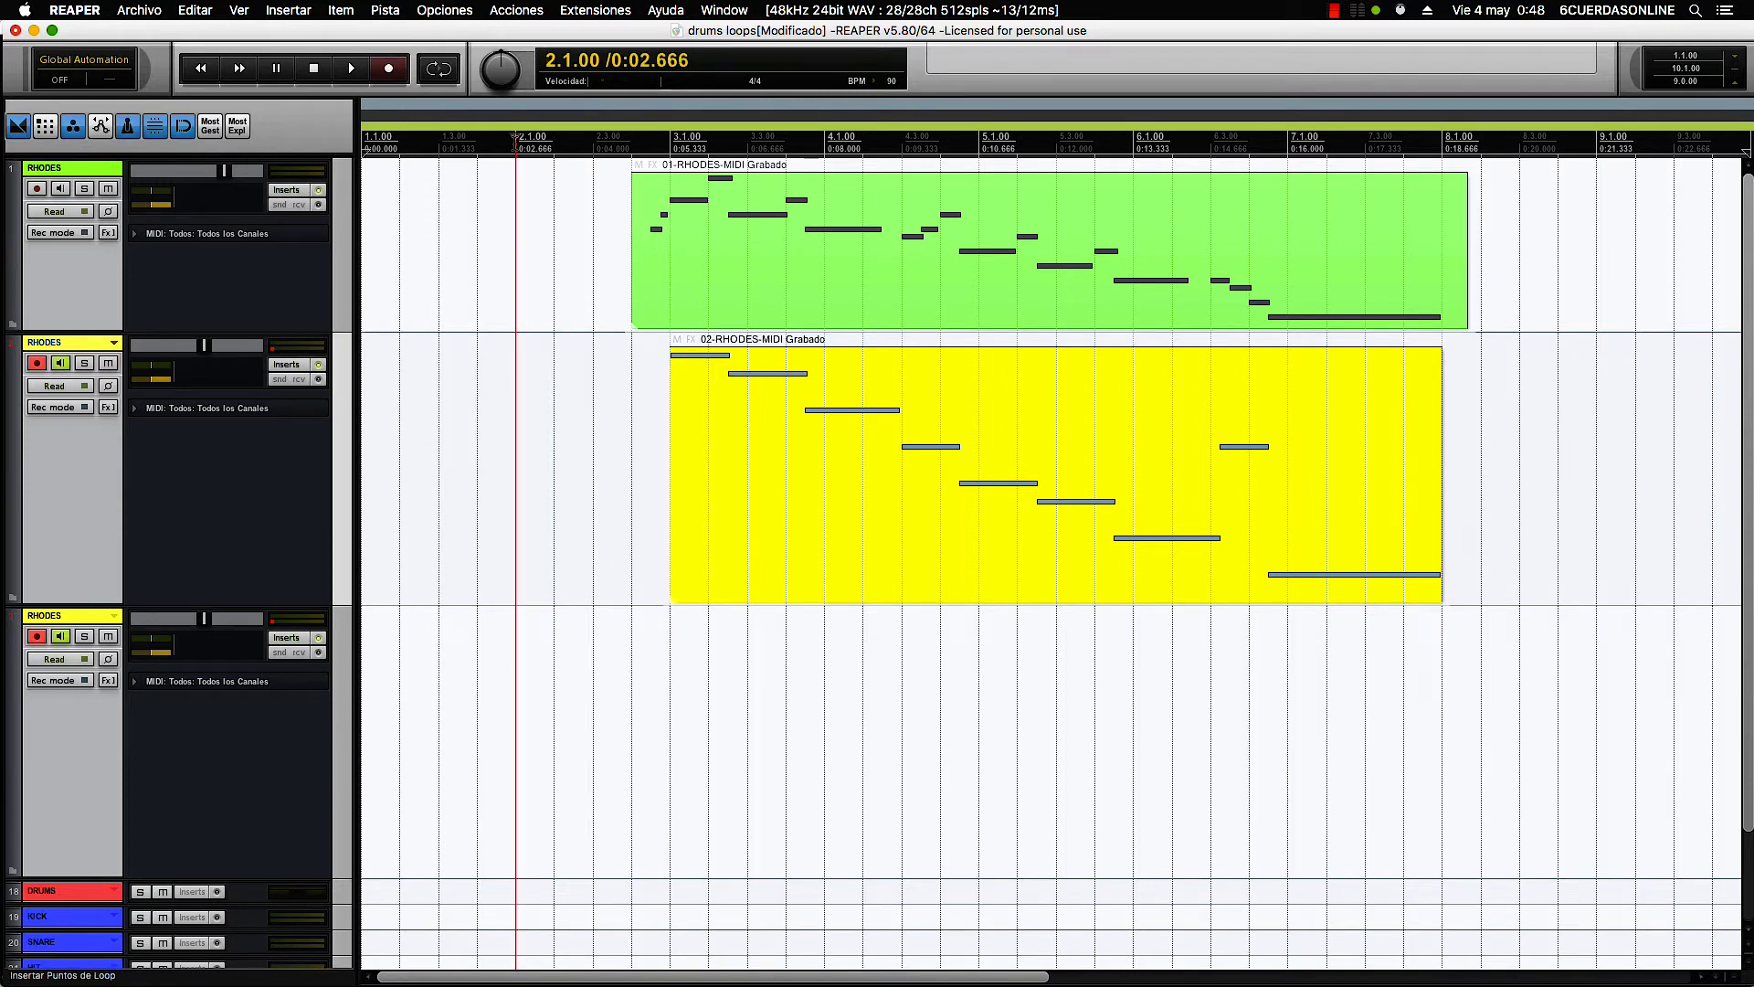
key(space)
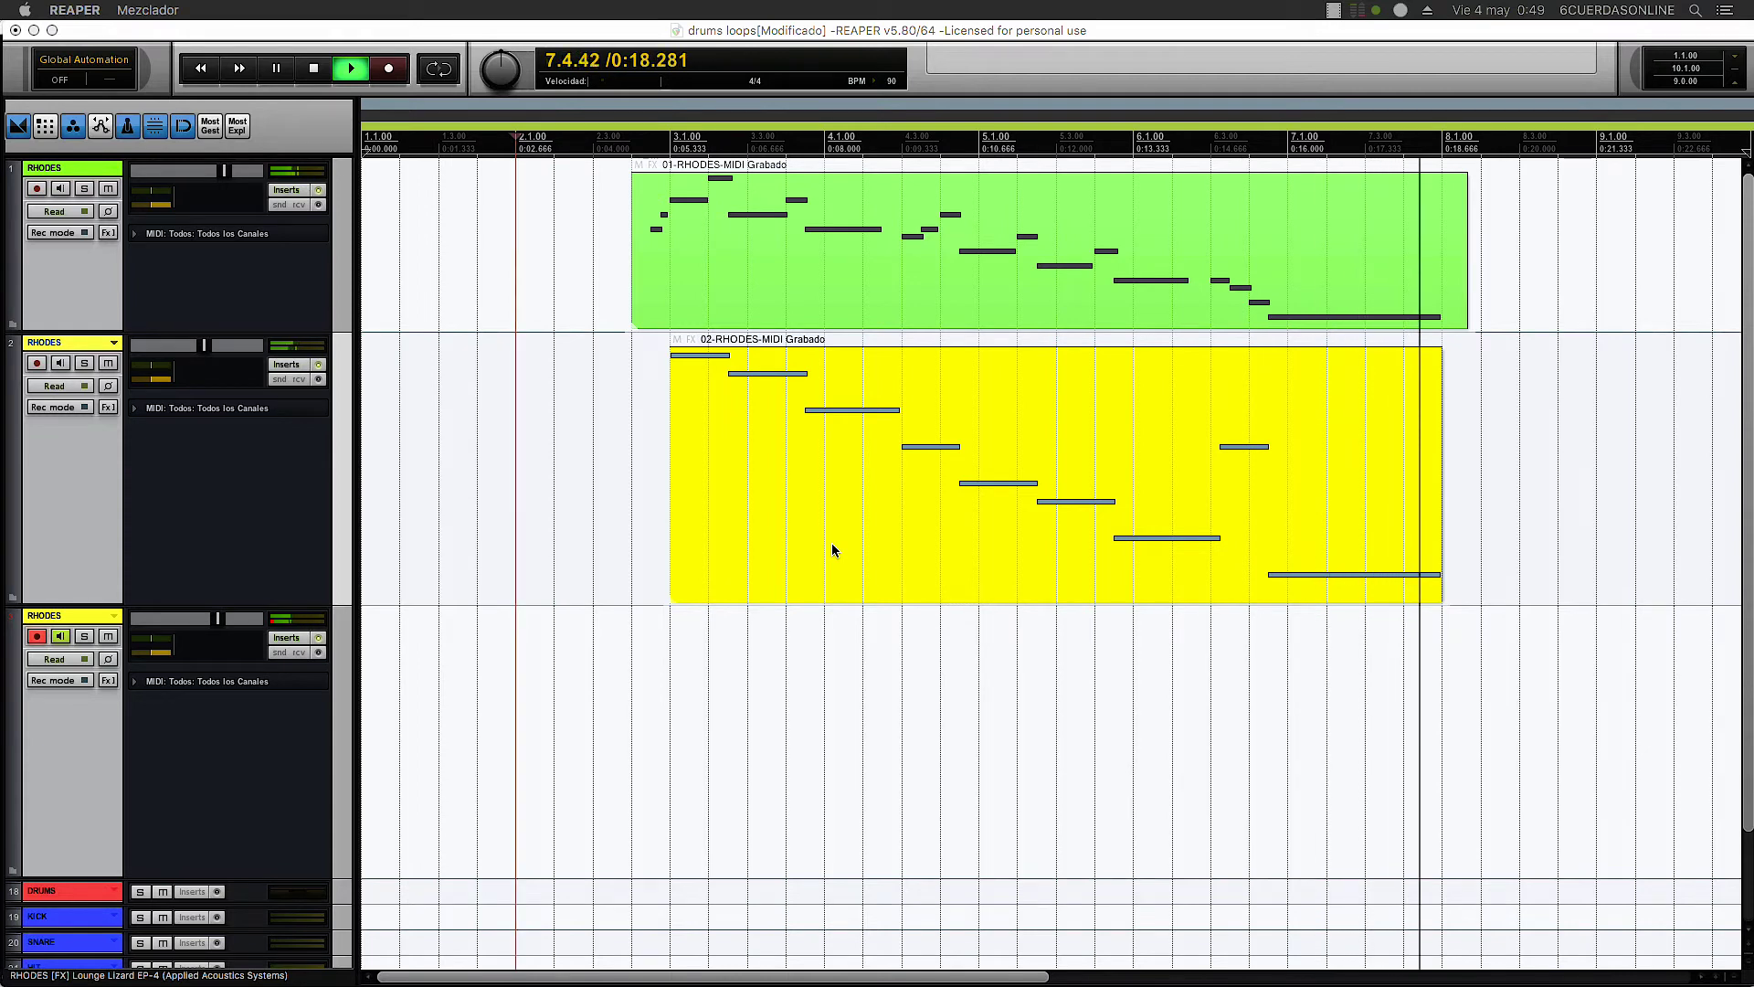
key(space)
- Record a third MIDI part on the empty yellow RHODES track from 2.1.00
key(space)
key(super+r)
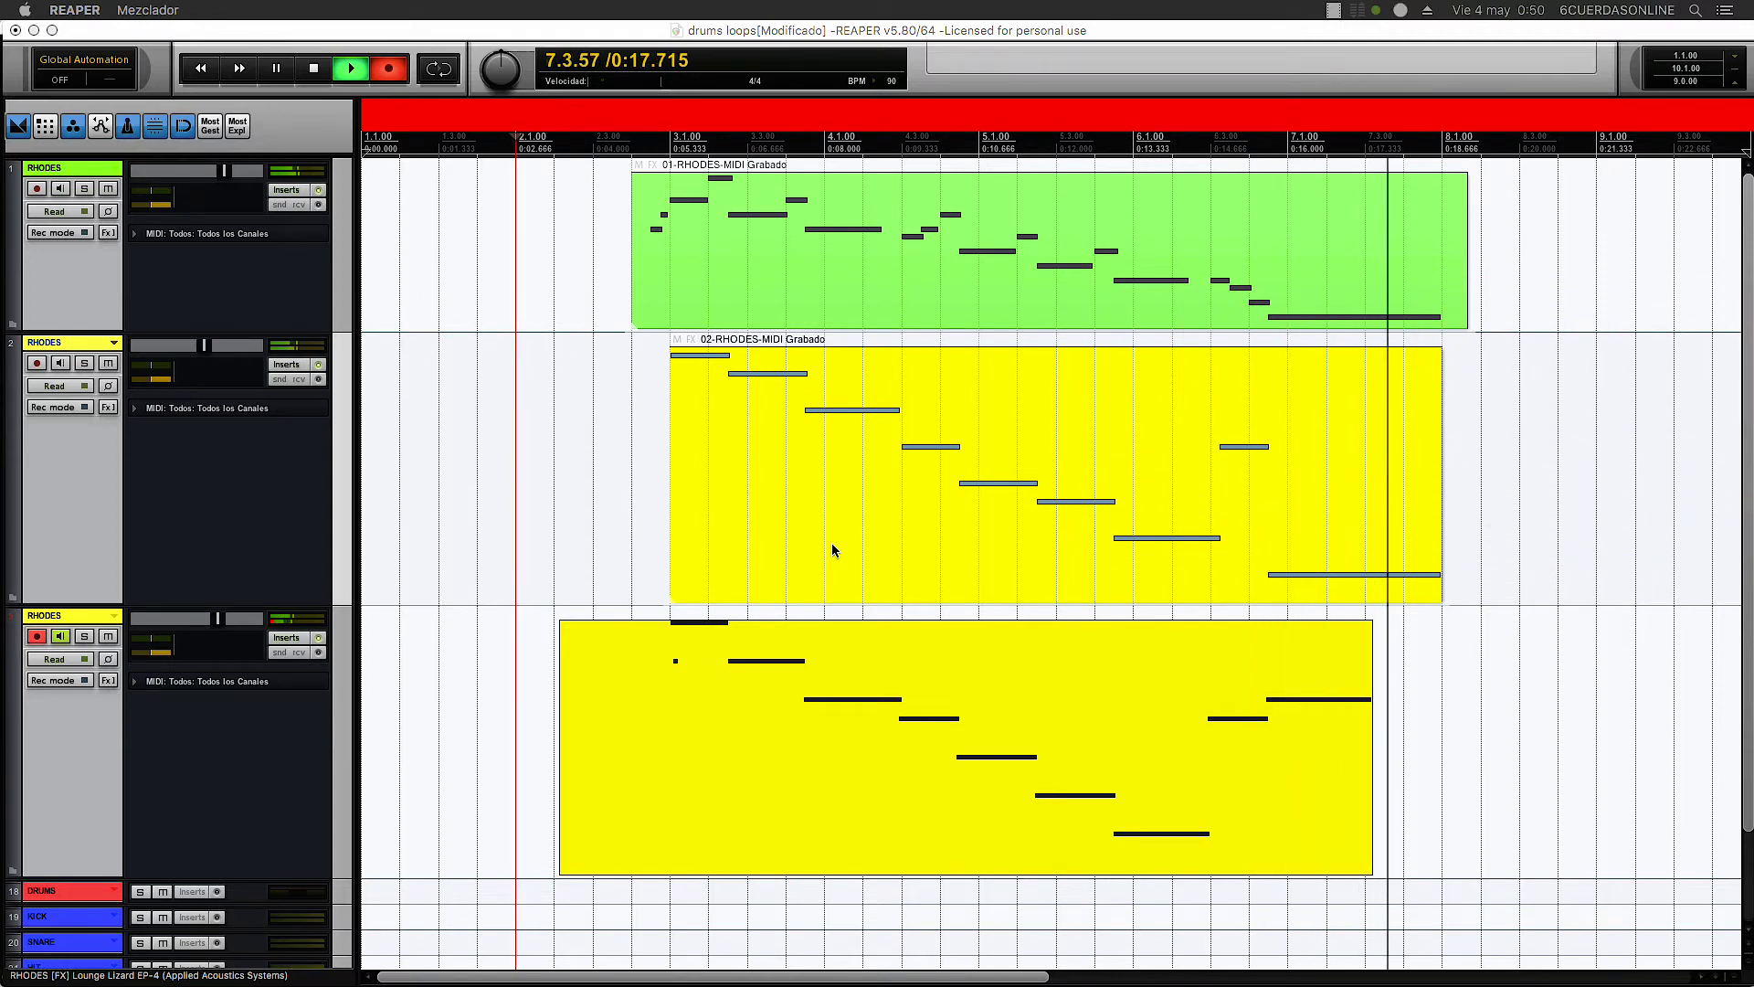
key(space)
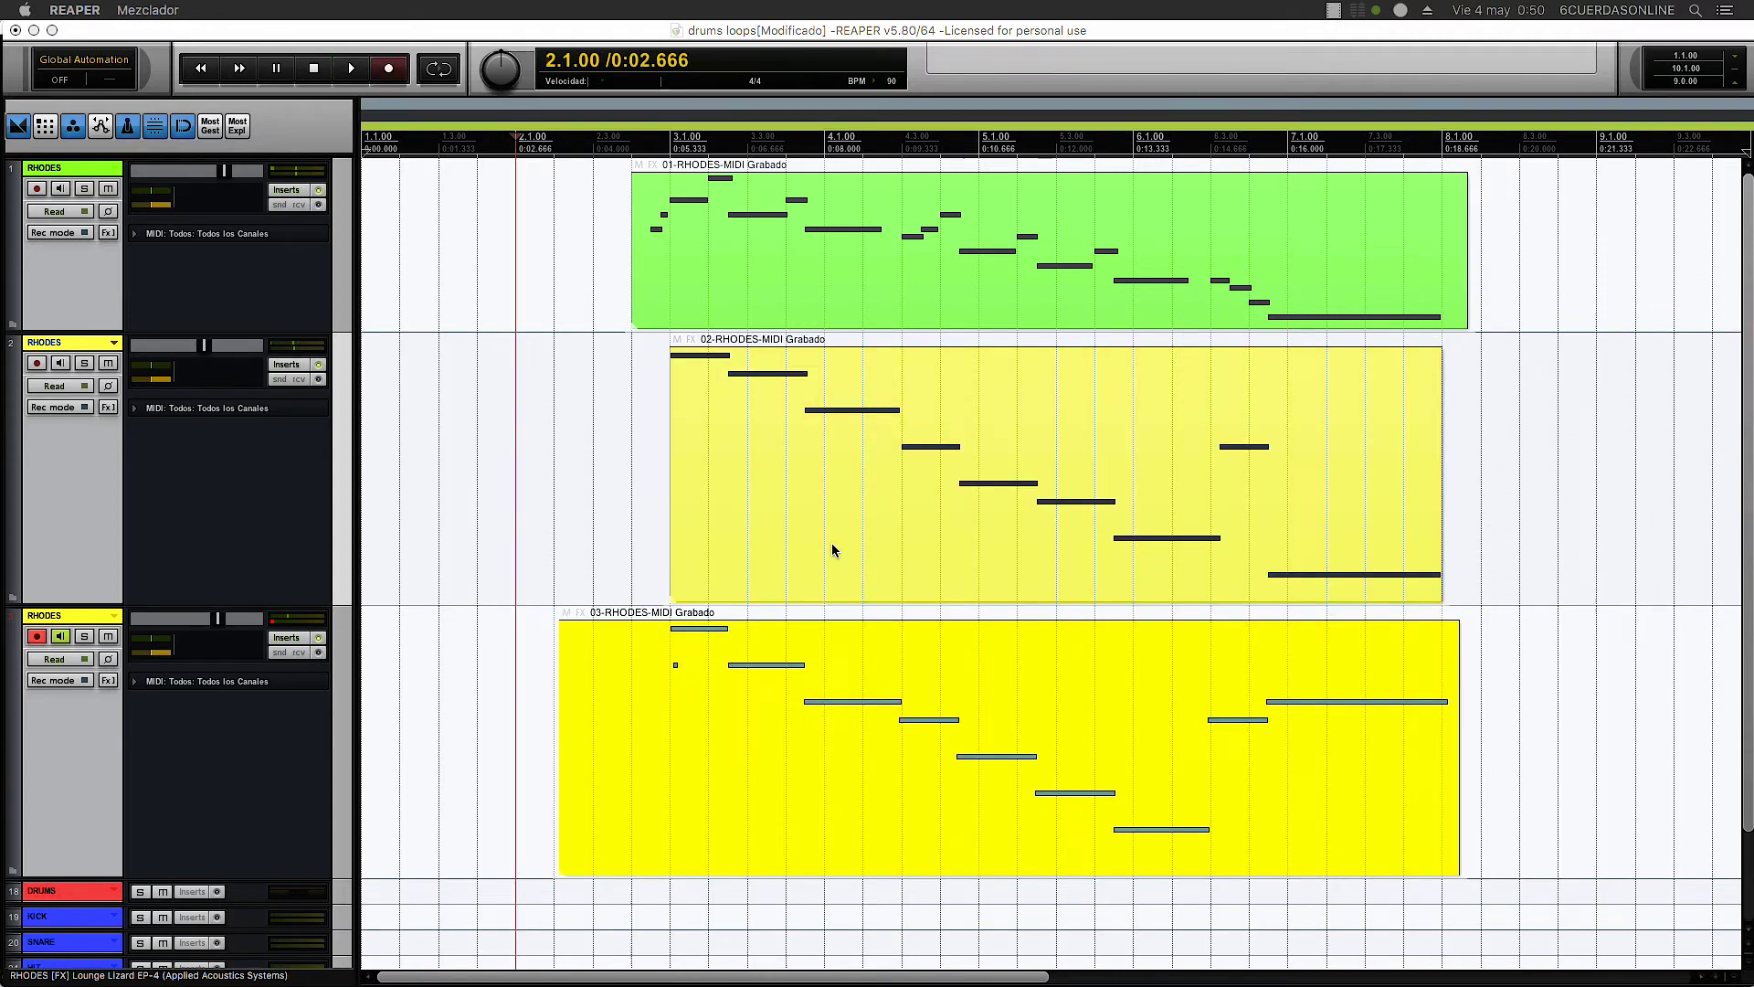
- Delete the stray short note near bar 3 of the 03-RHODES-MIDI item and quantize its notes in the MIDI editor
double_click(875, 705)
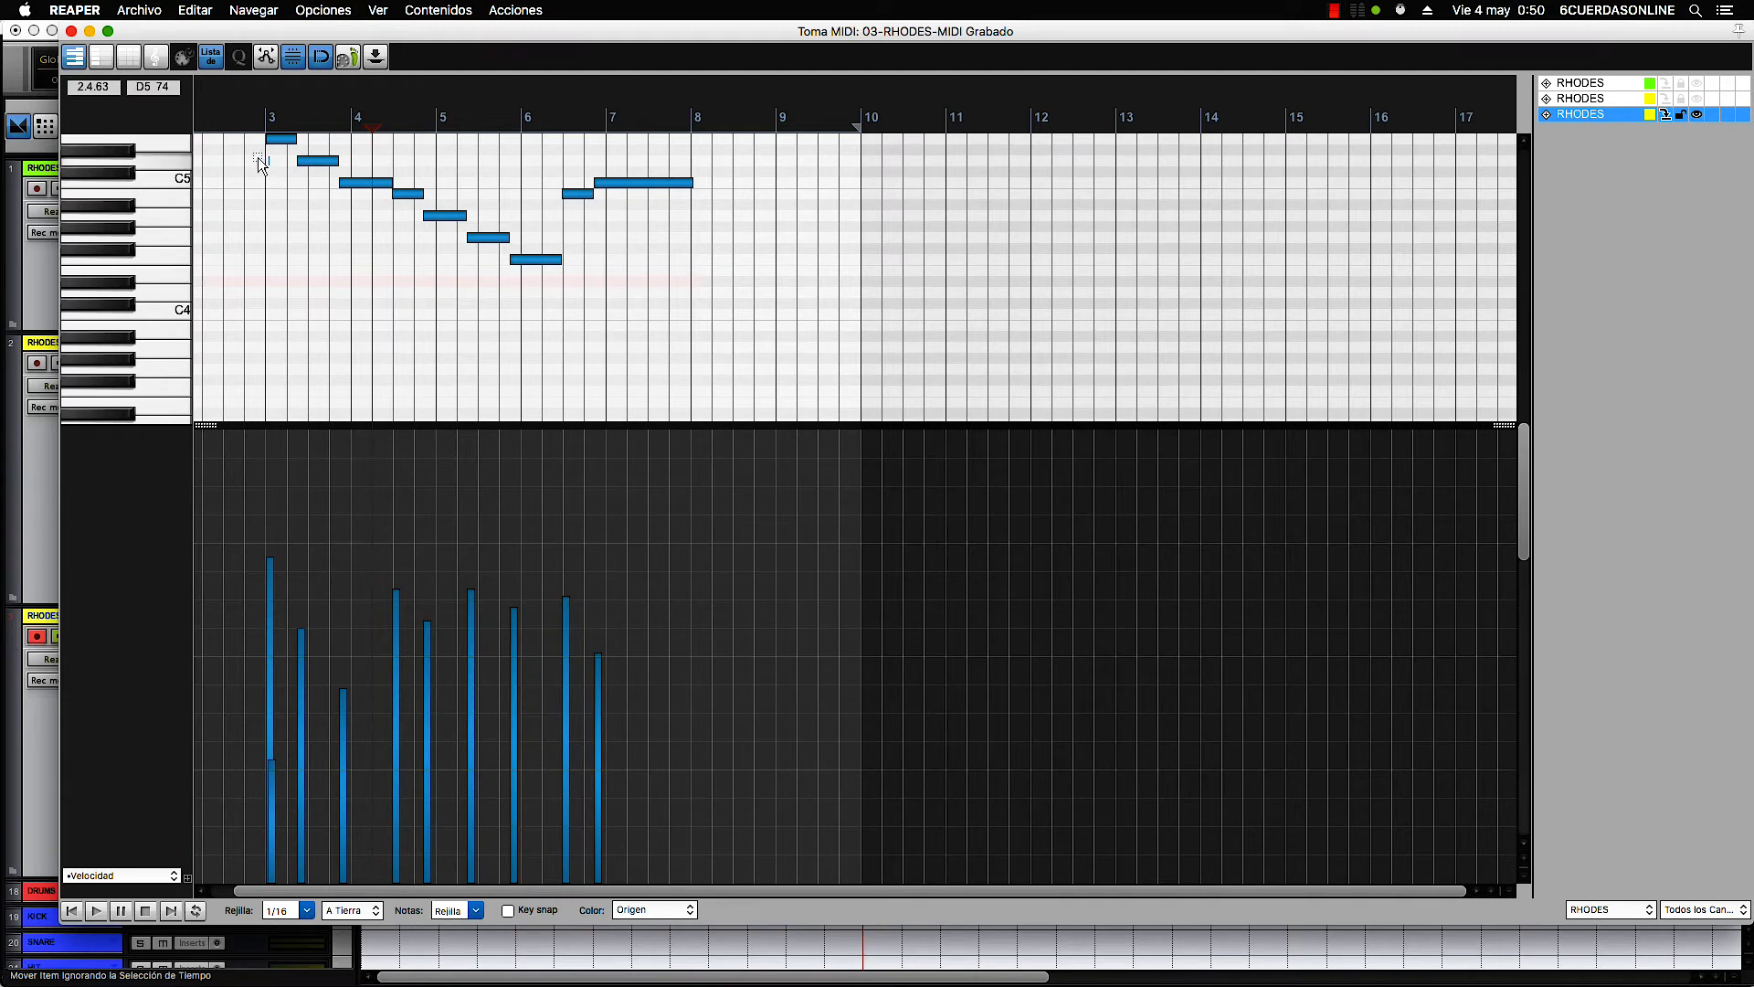
click(276, 234)
key(ctrl+q)
key(Return)
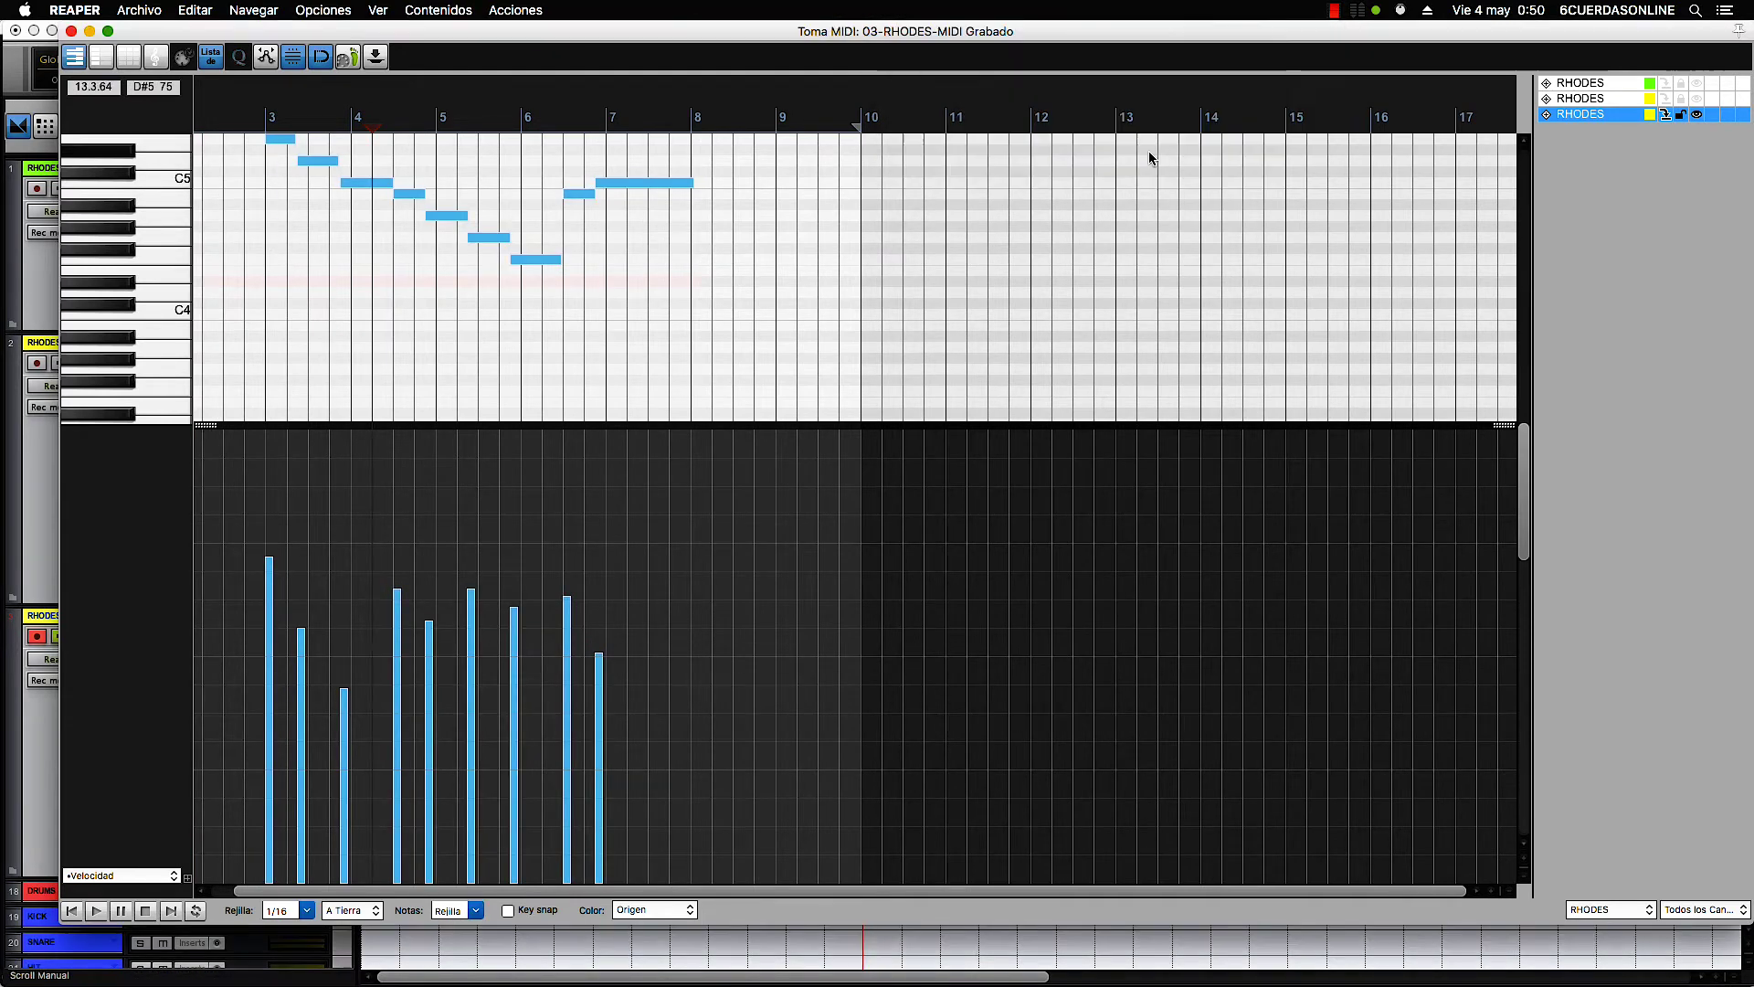
key(space)
key(Escape)
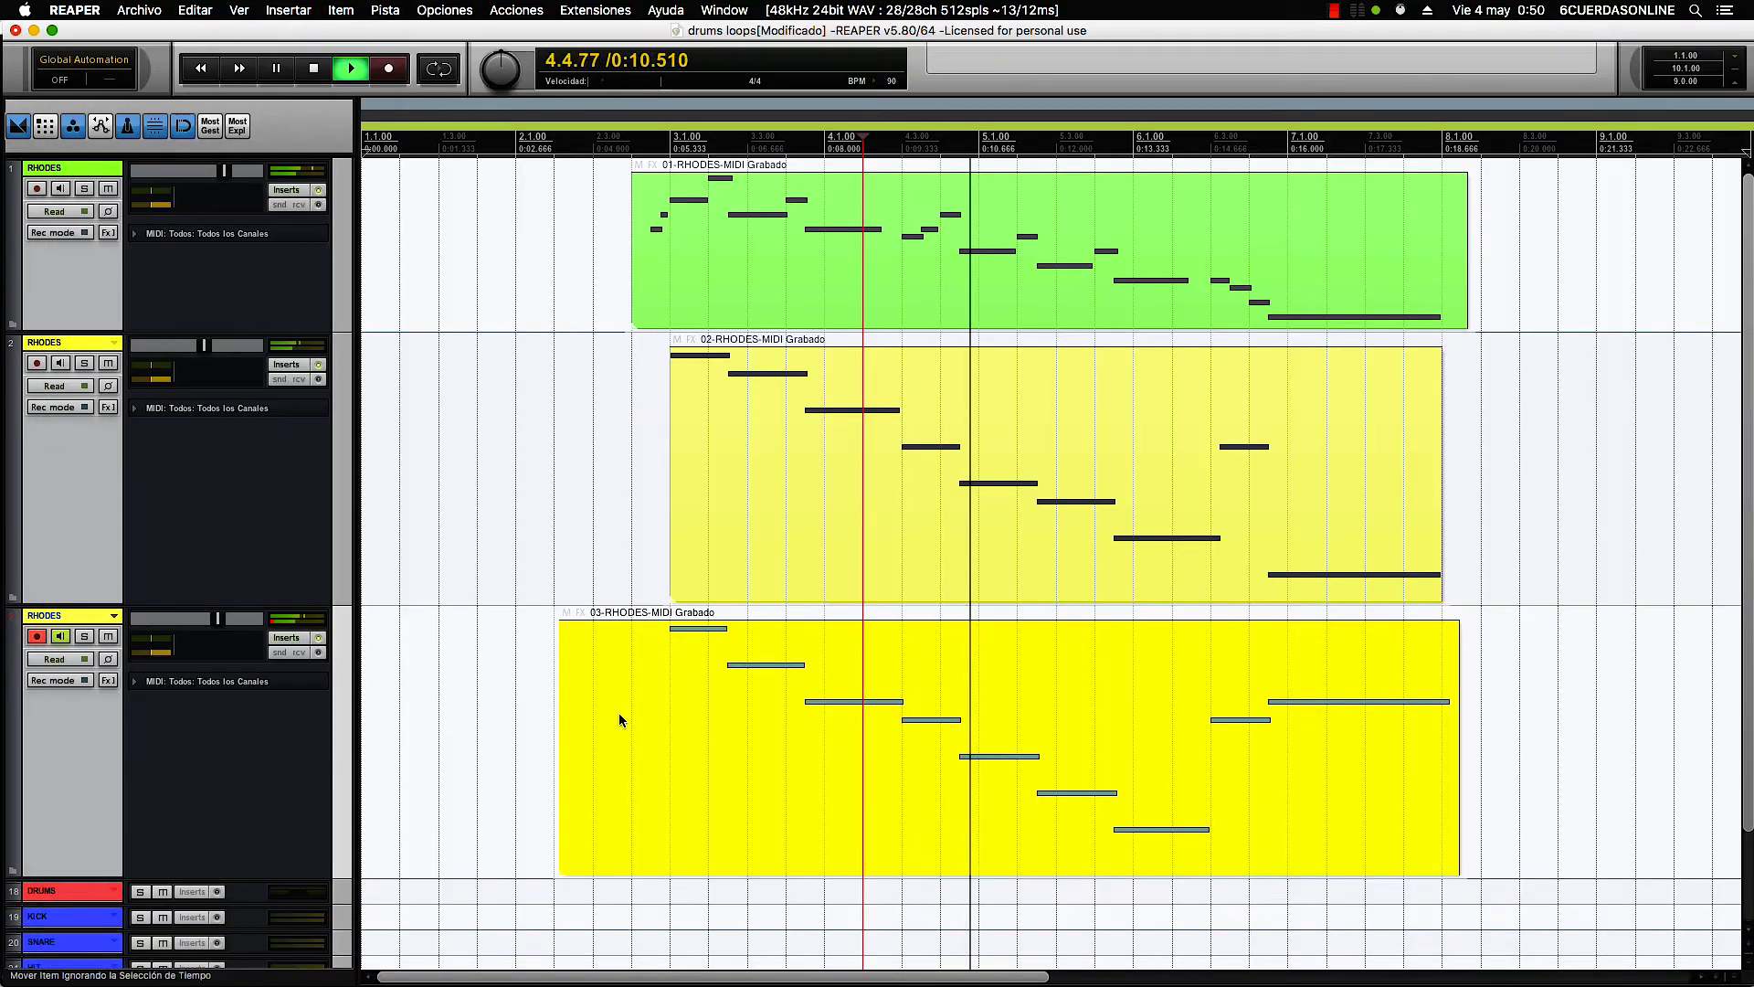
- Trim the start of the 03-RHODES-MIDI item to 3.1.00, and save the project while playing all parts from 2.1.00
drag(560, 699, 661, 652)
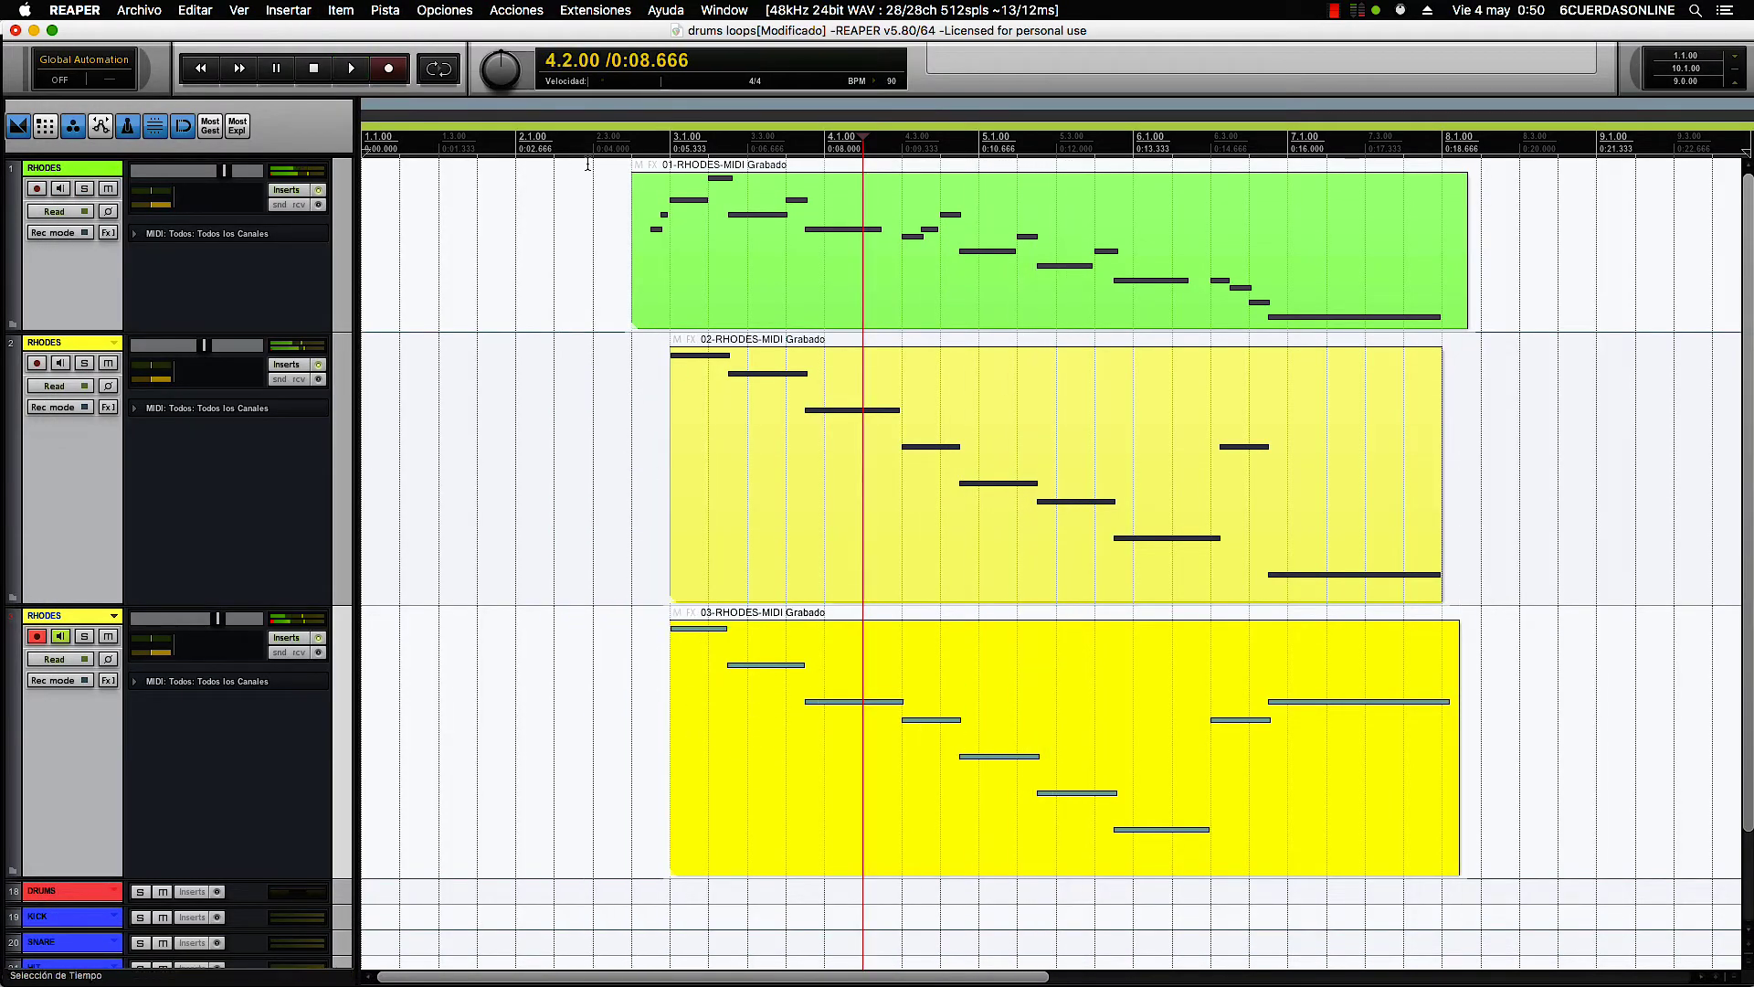
click(586, 208)
key(super+s)
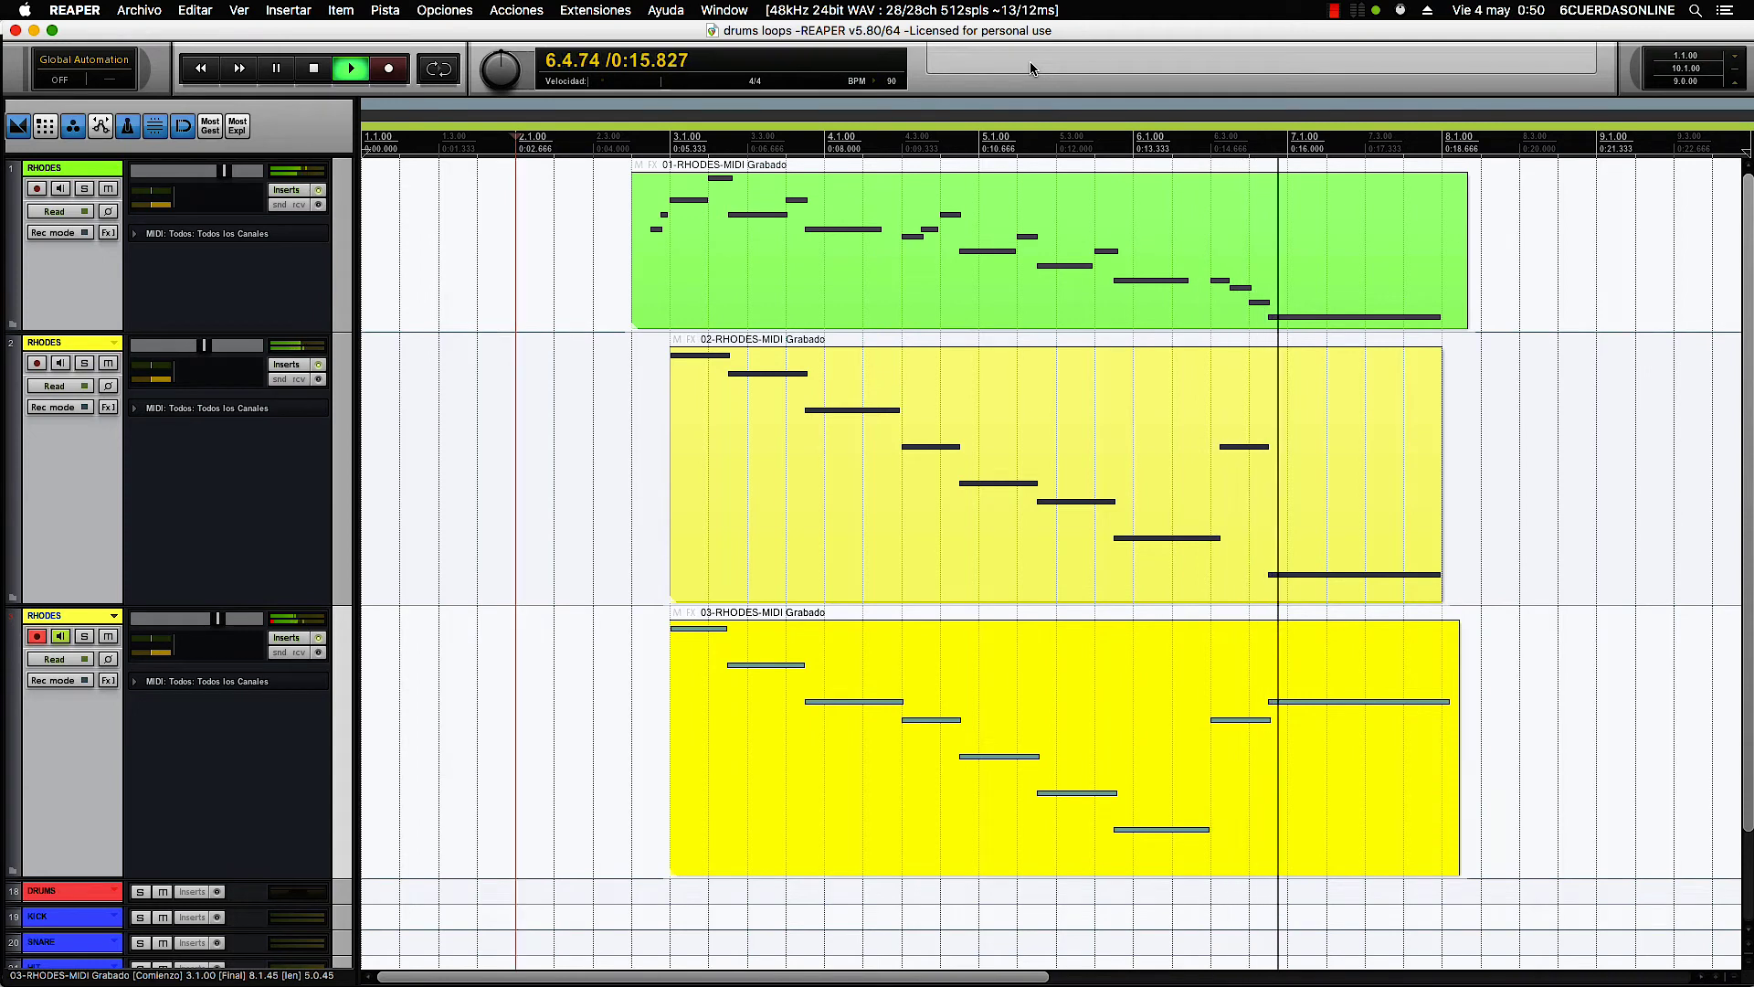
key(space)
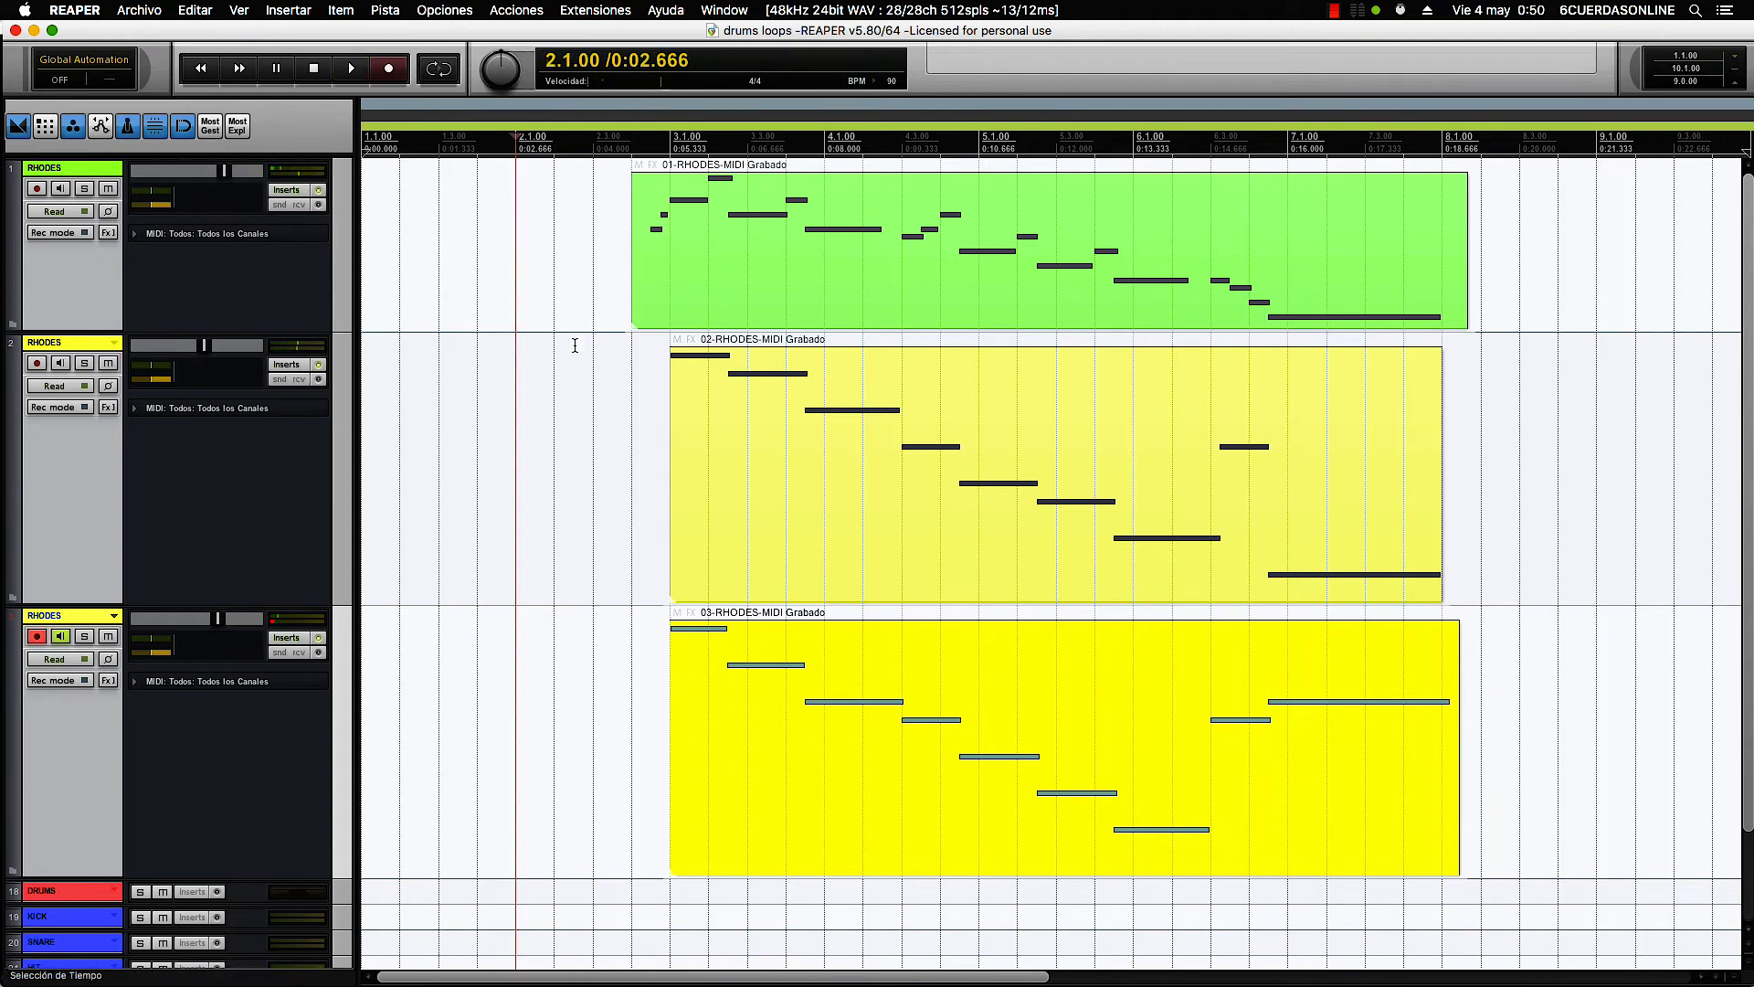
- Disarm recording on the third RHODES track
click(36, 636)
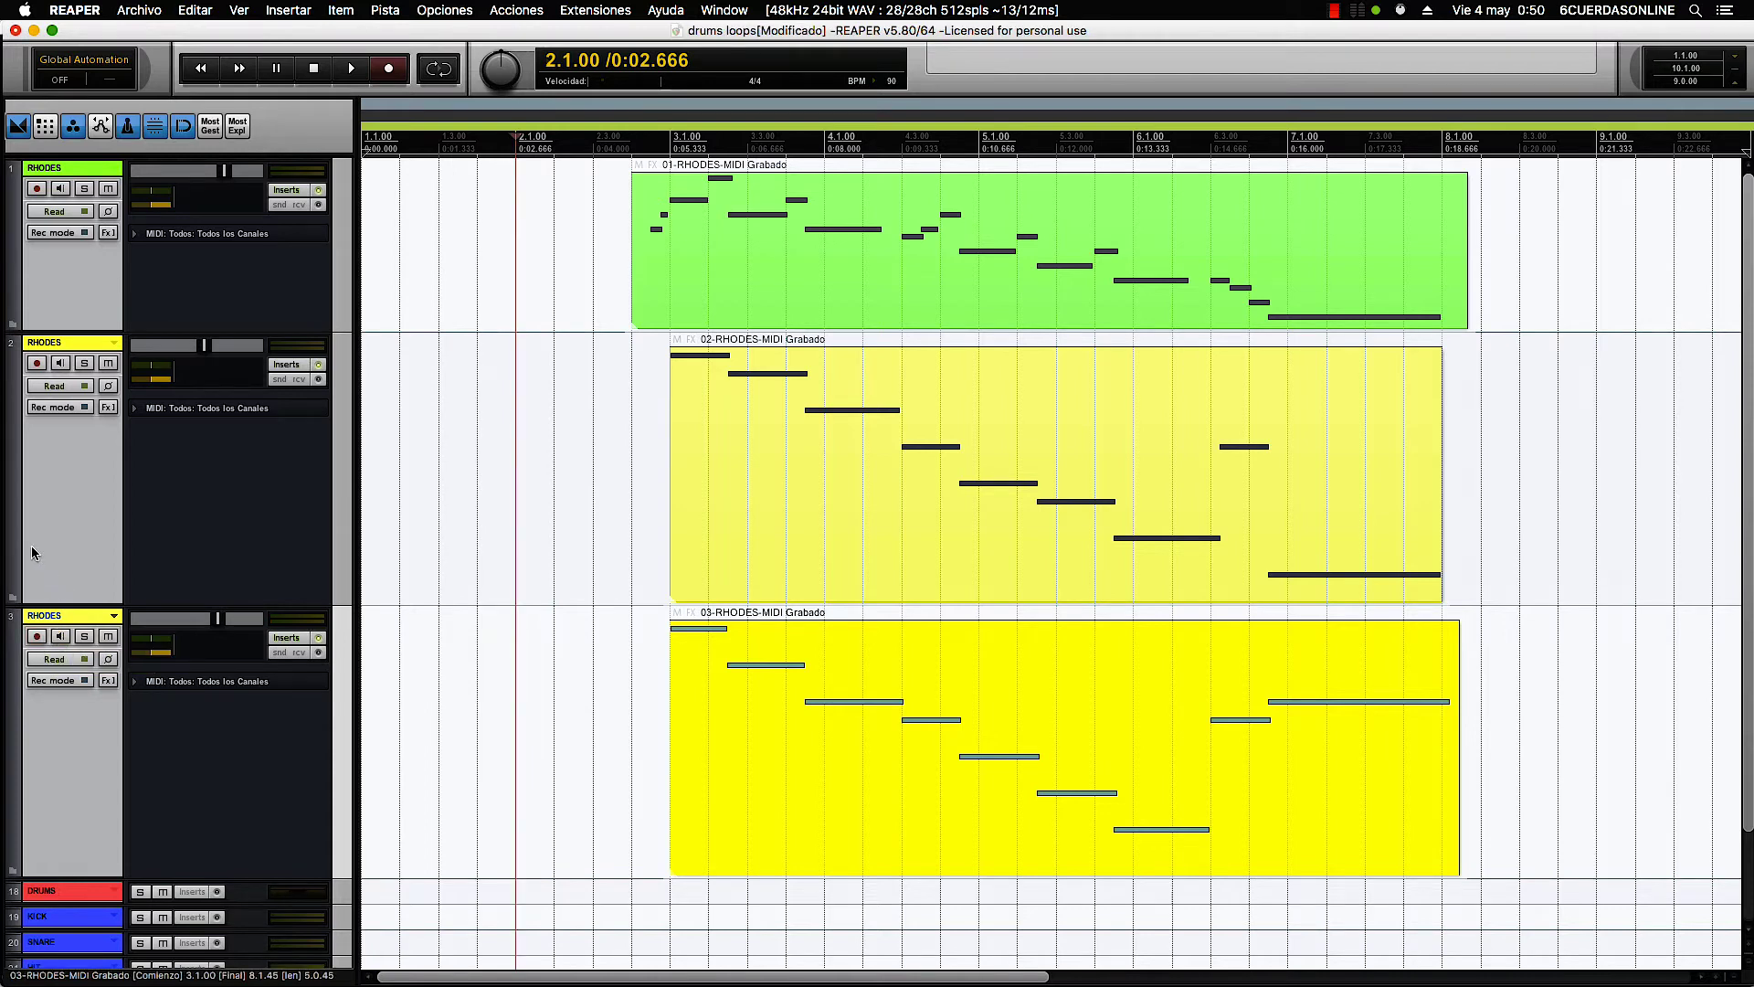
scroll(37, 558, down, 2)
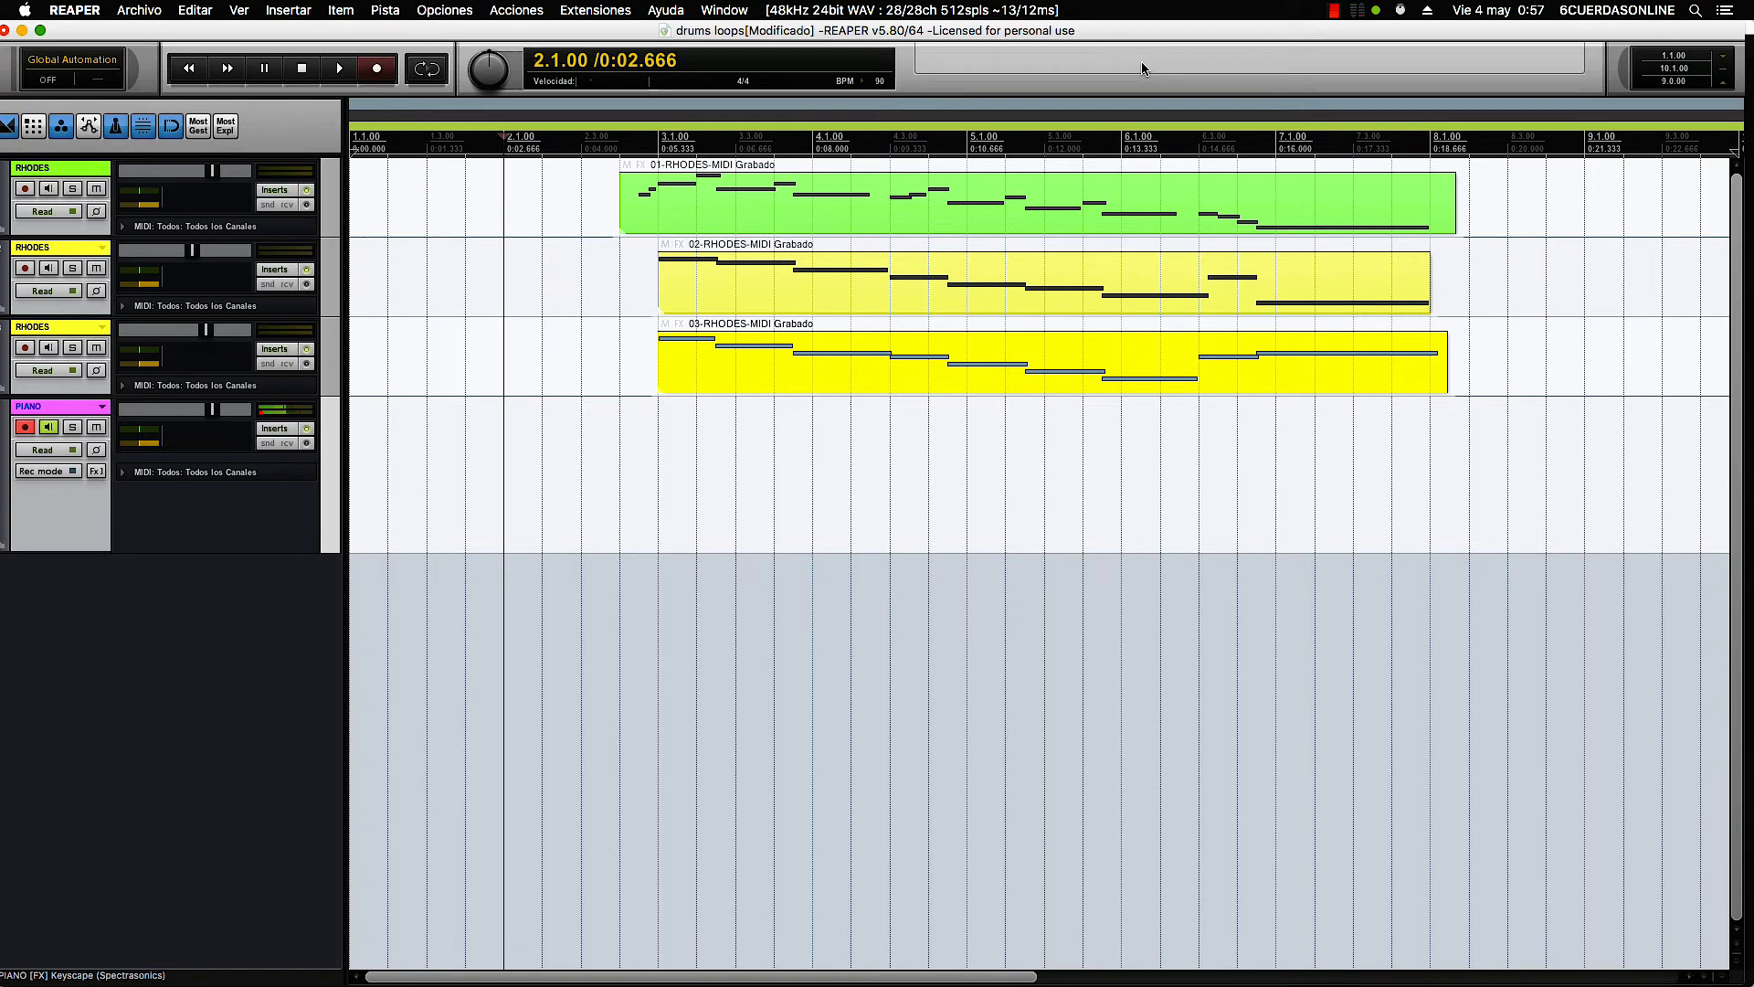
- Play the three RHODES parts from 2.1.00 and record a MIDI chord part on the armed PIANO track
key(space)
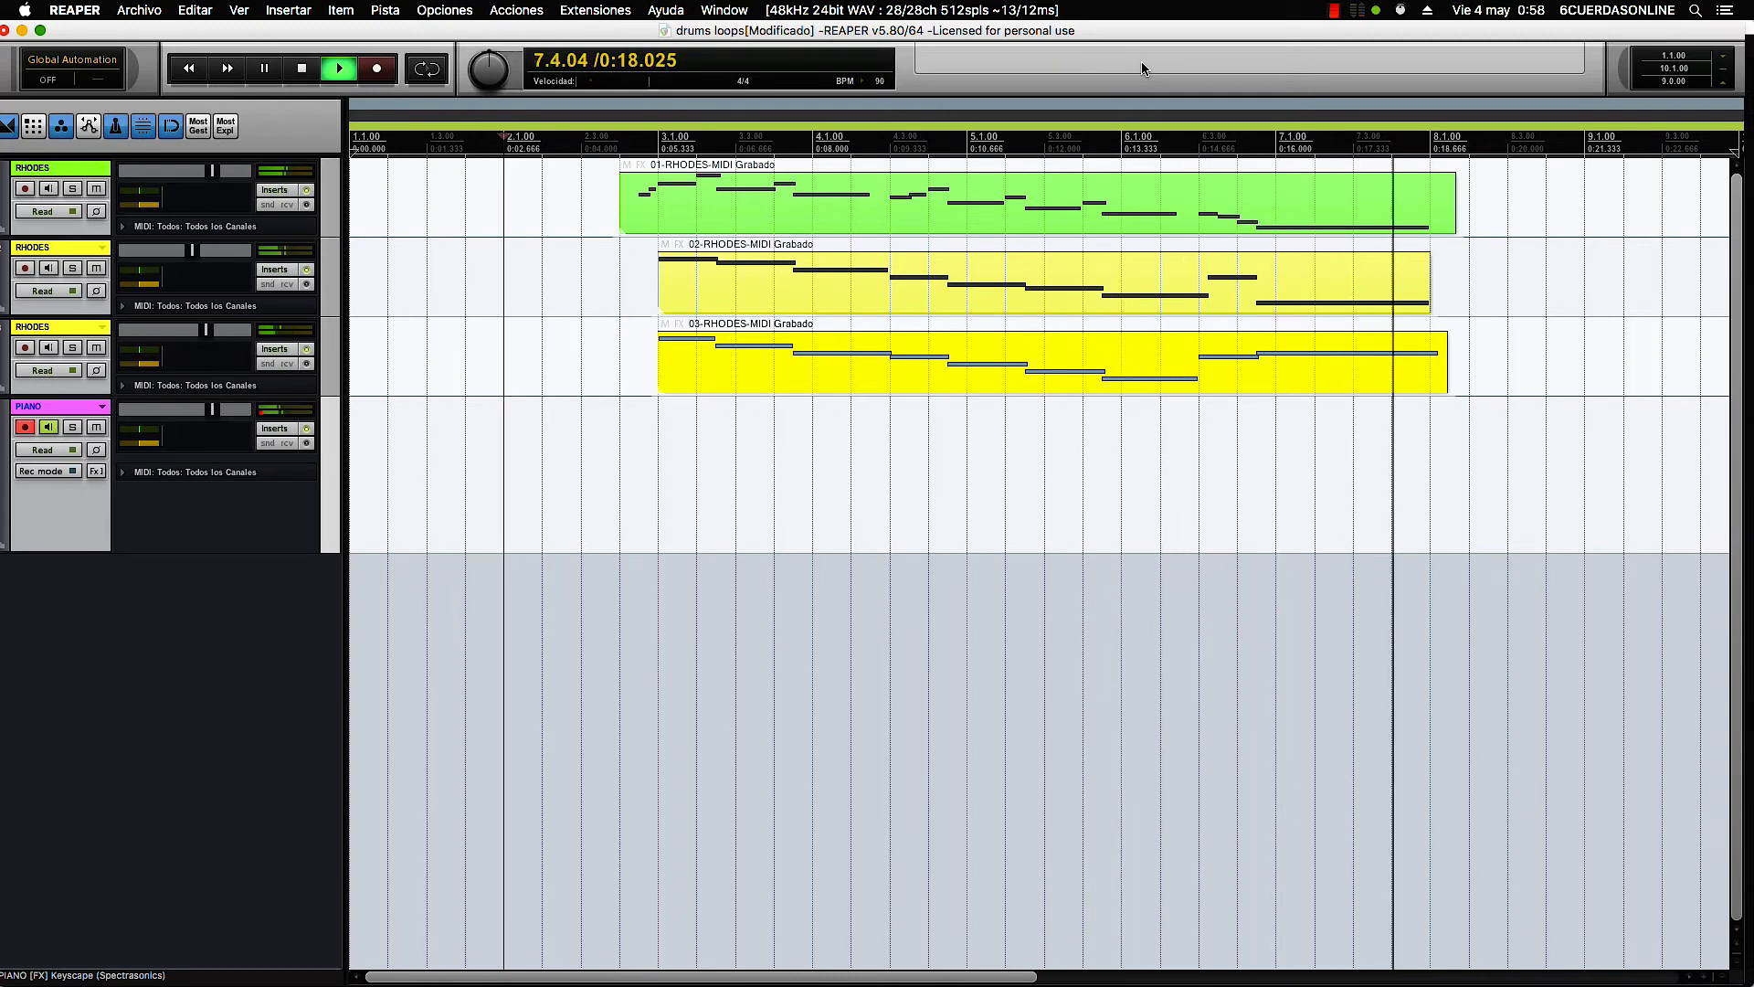
key(space)
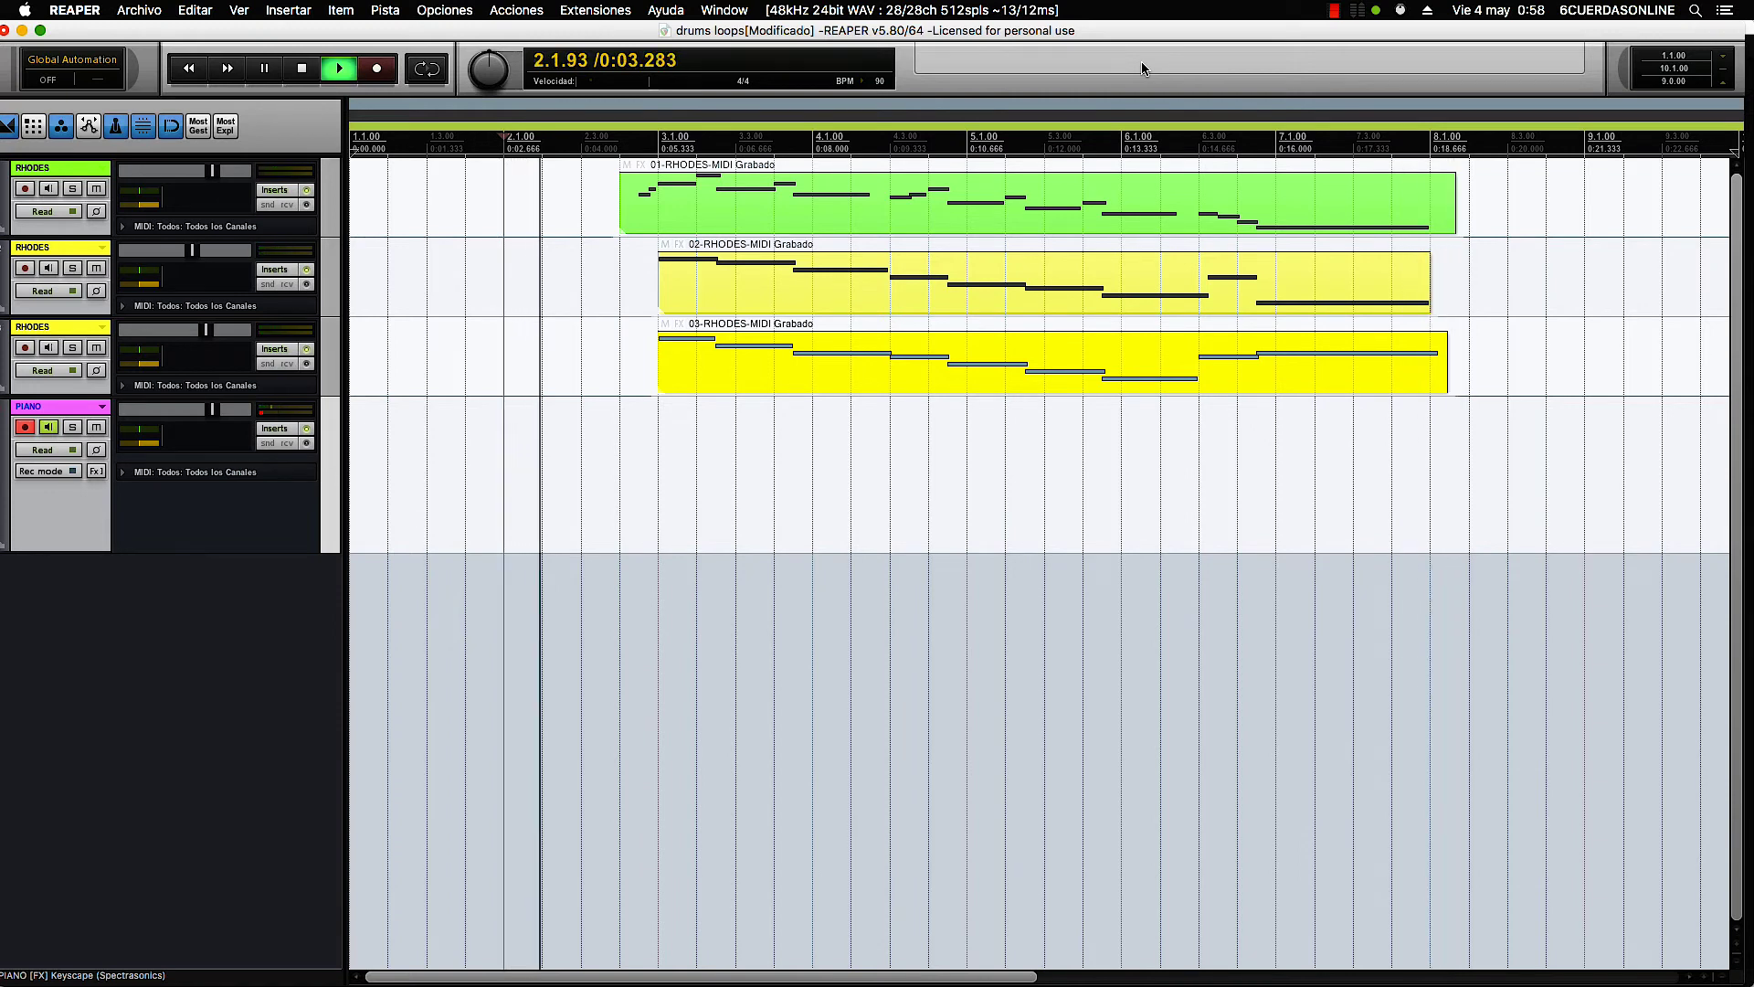
key(super+r)
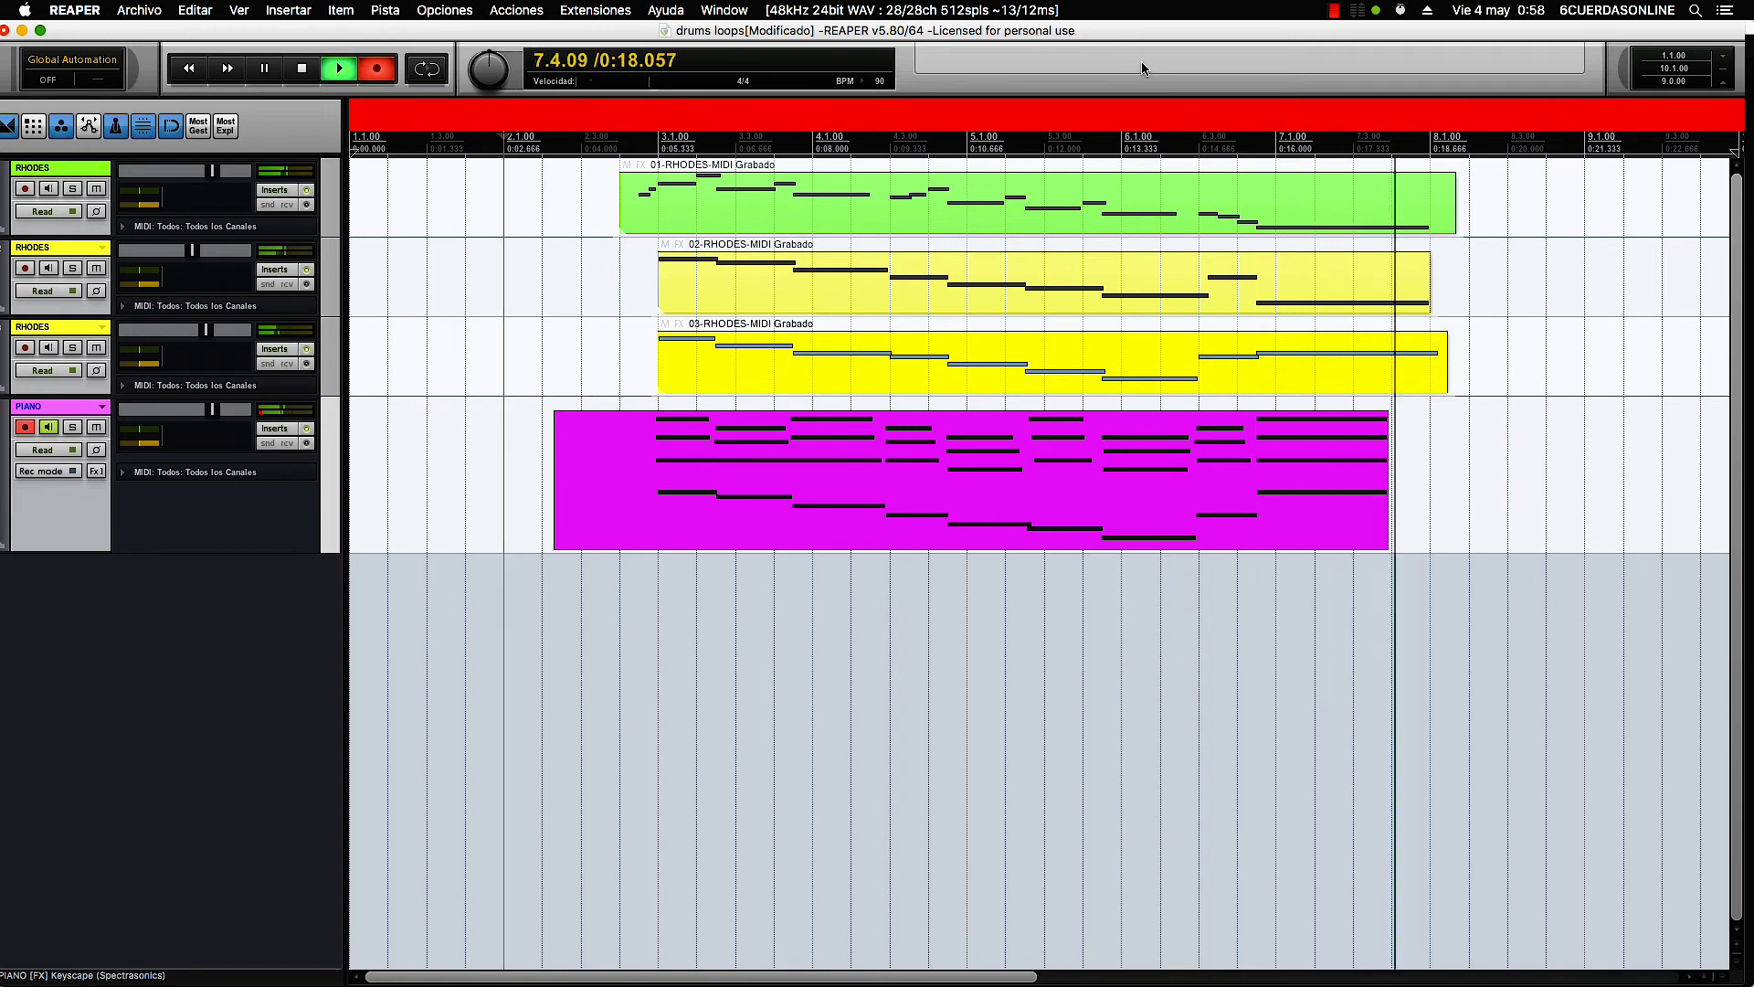
key(space)
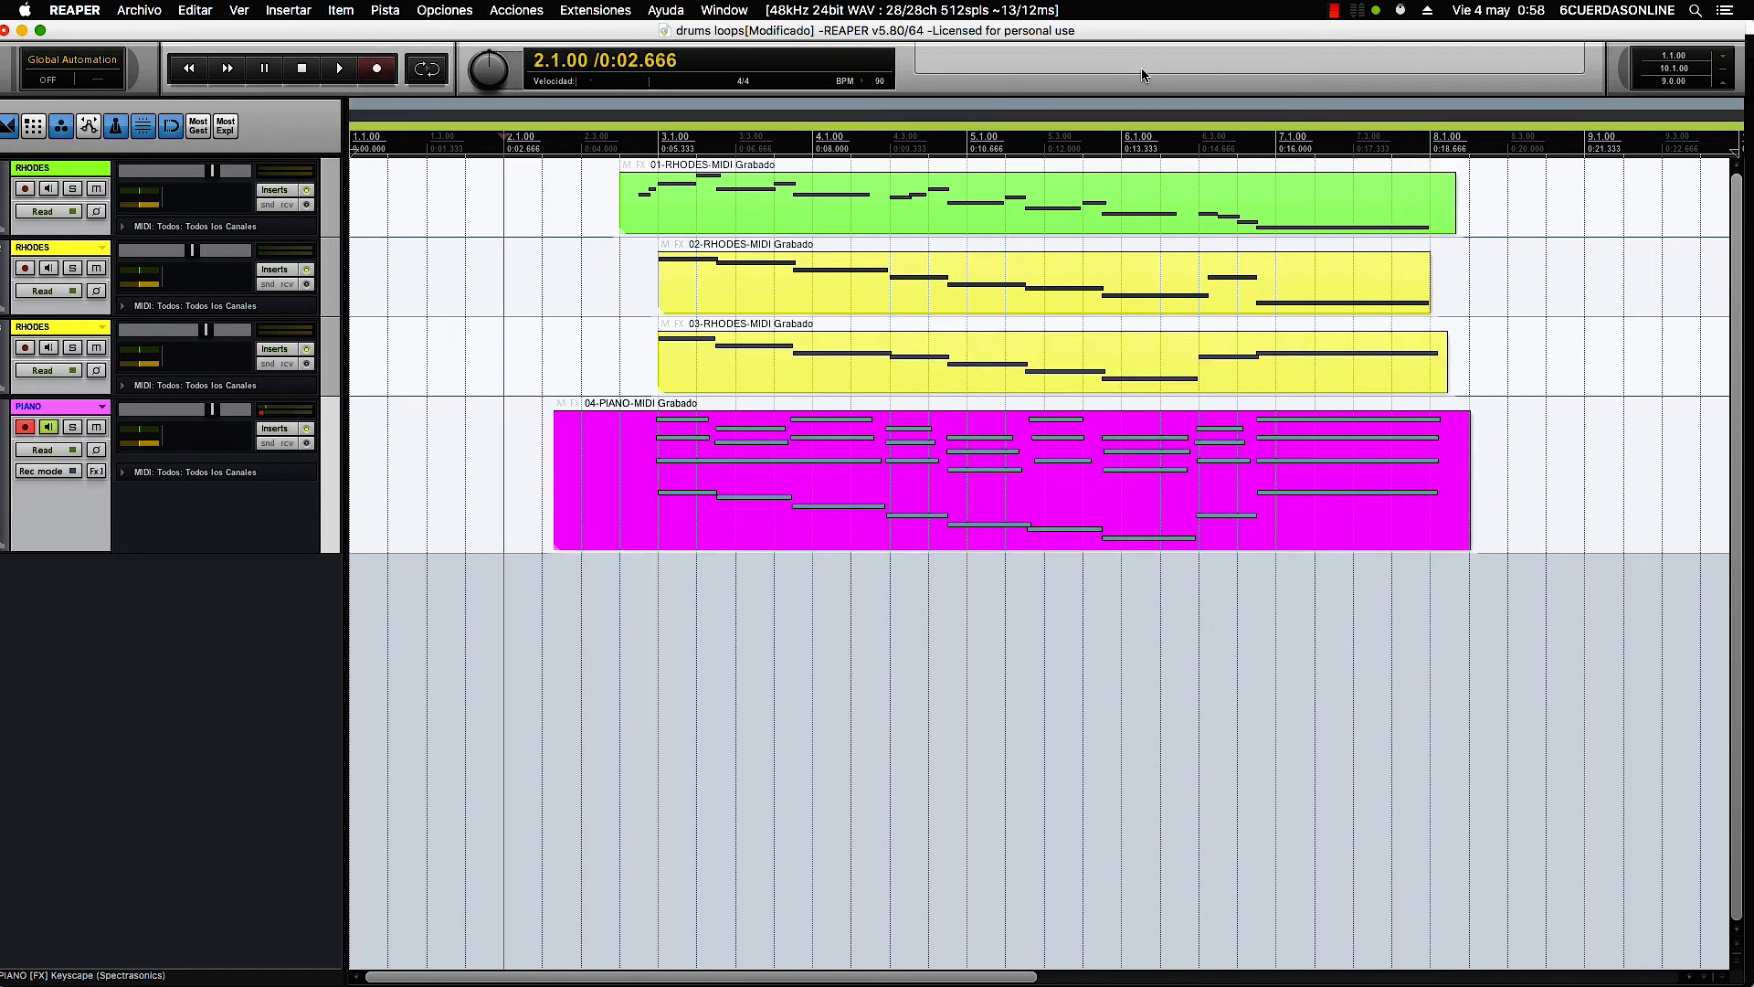
- Quantize the positions of all notes in the 04-PIANO-MIDI item to the grid at 100% strength
double_click(891, 450)
key(super+a)
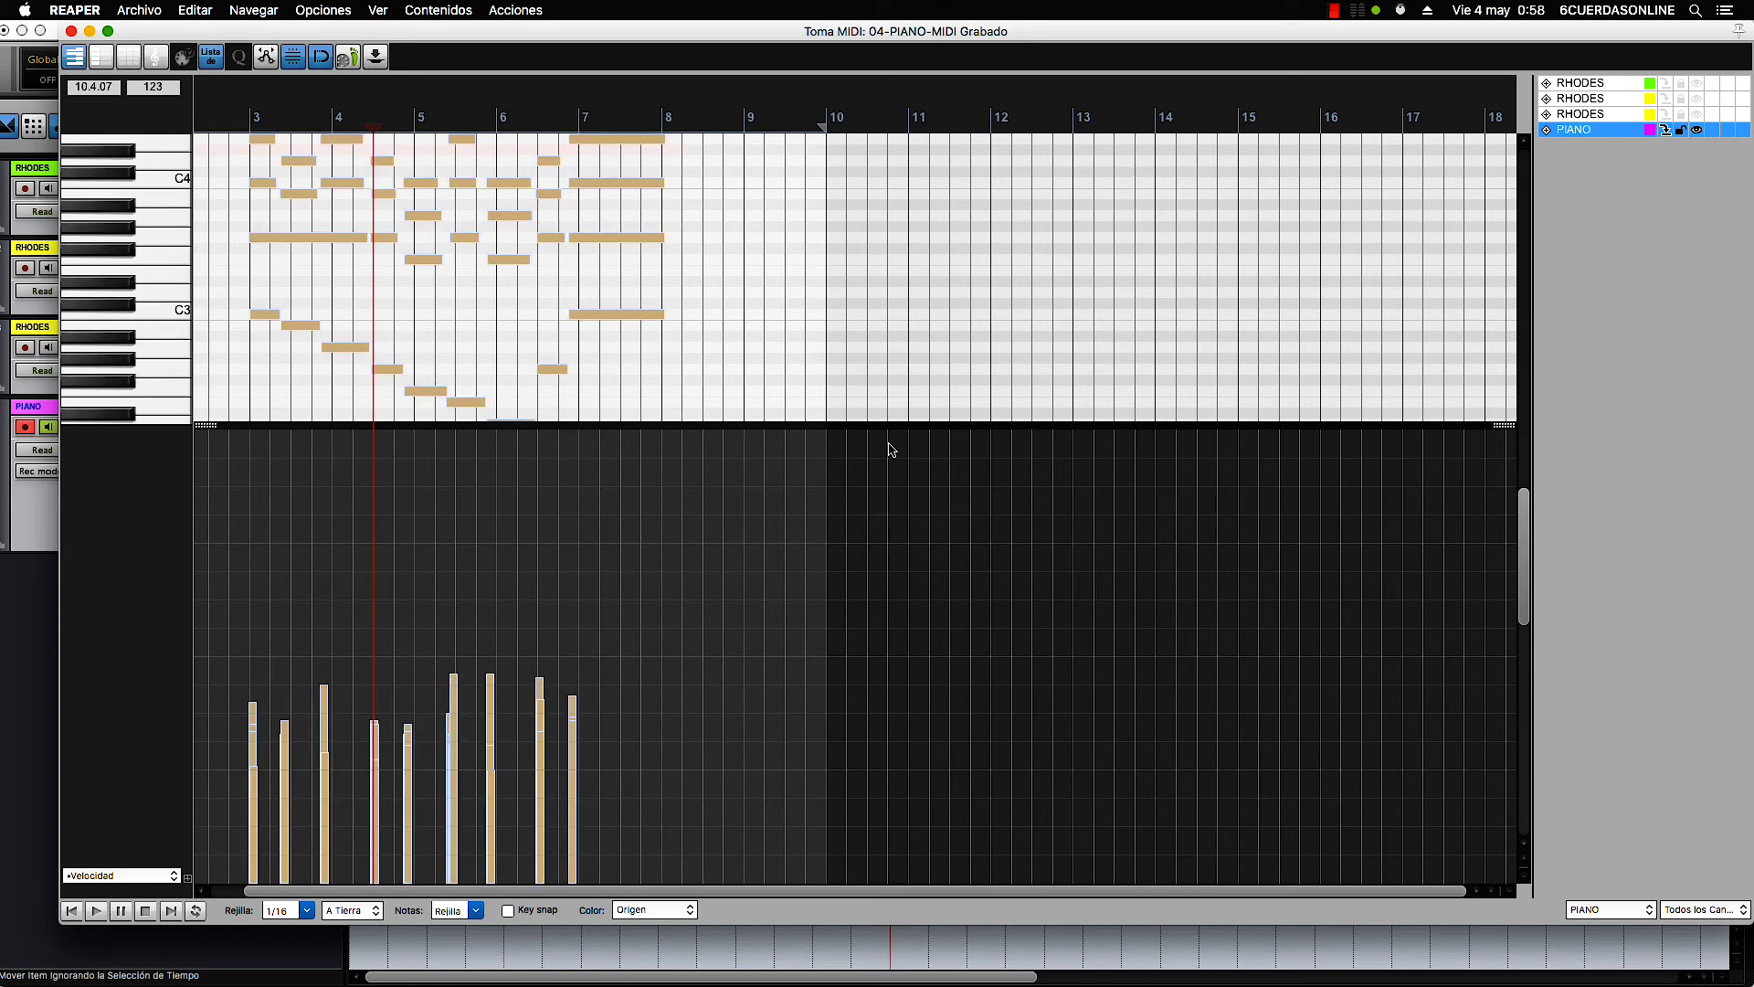
key(q)
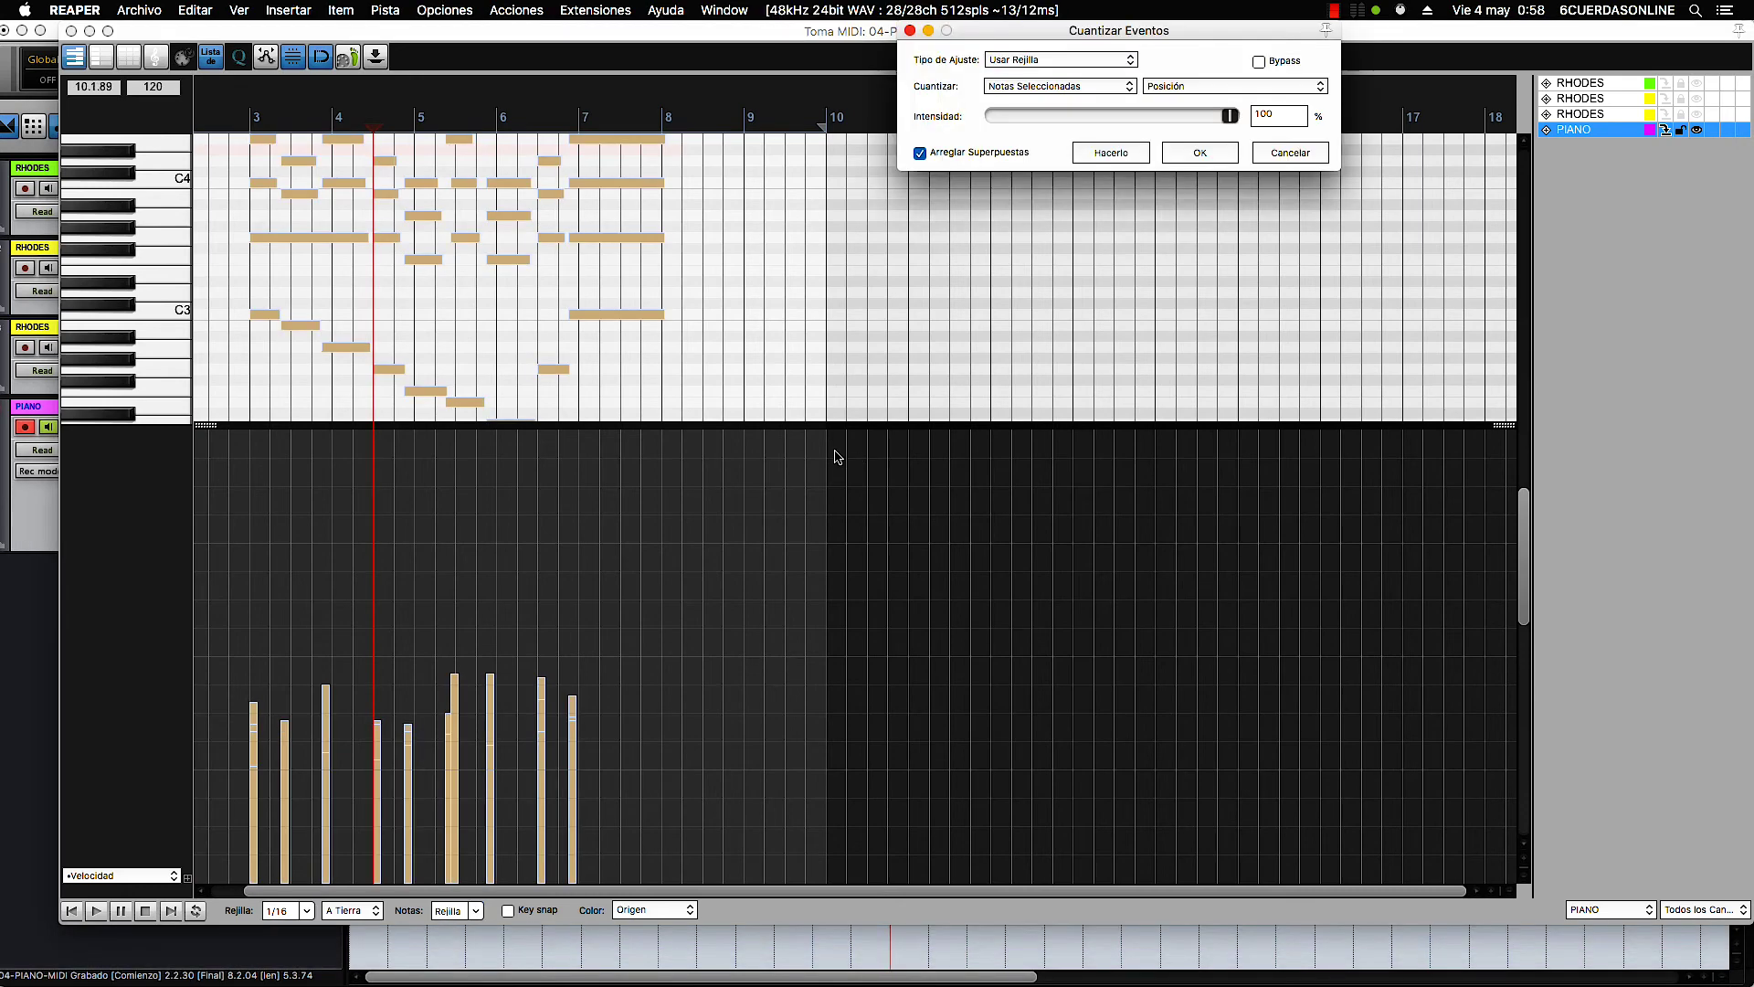
click(1195, 152)
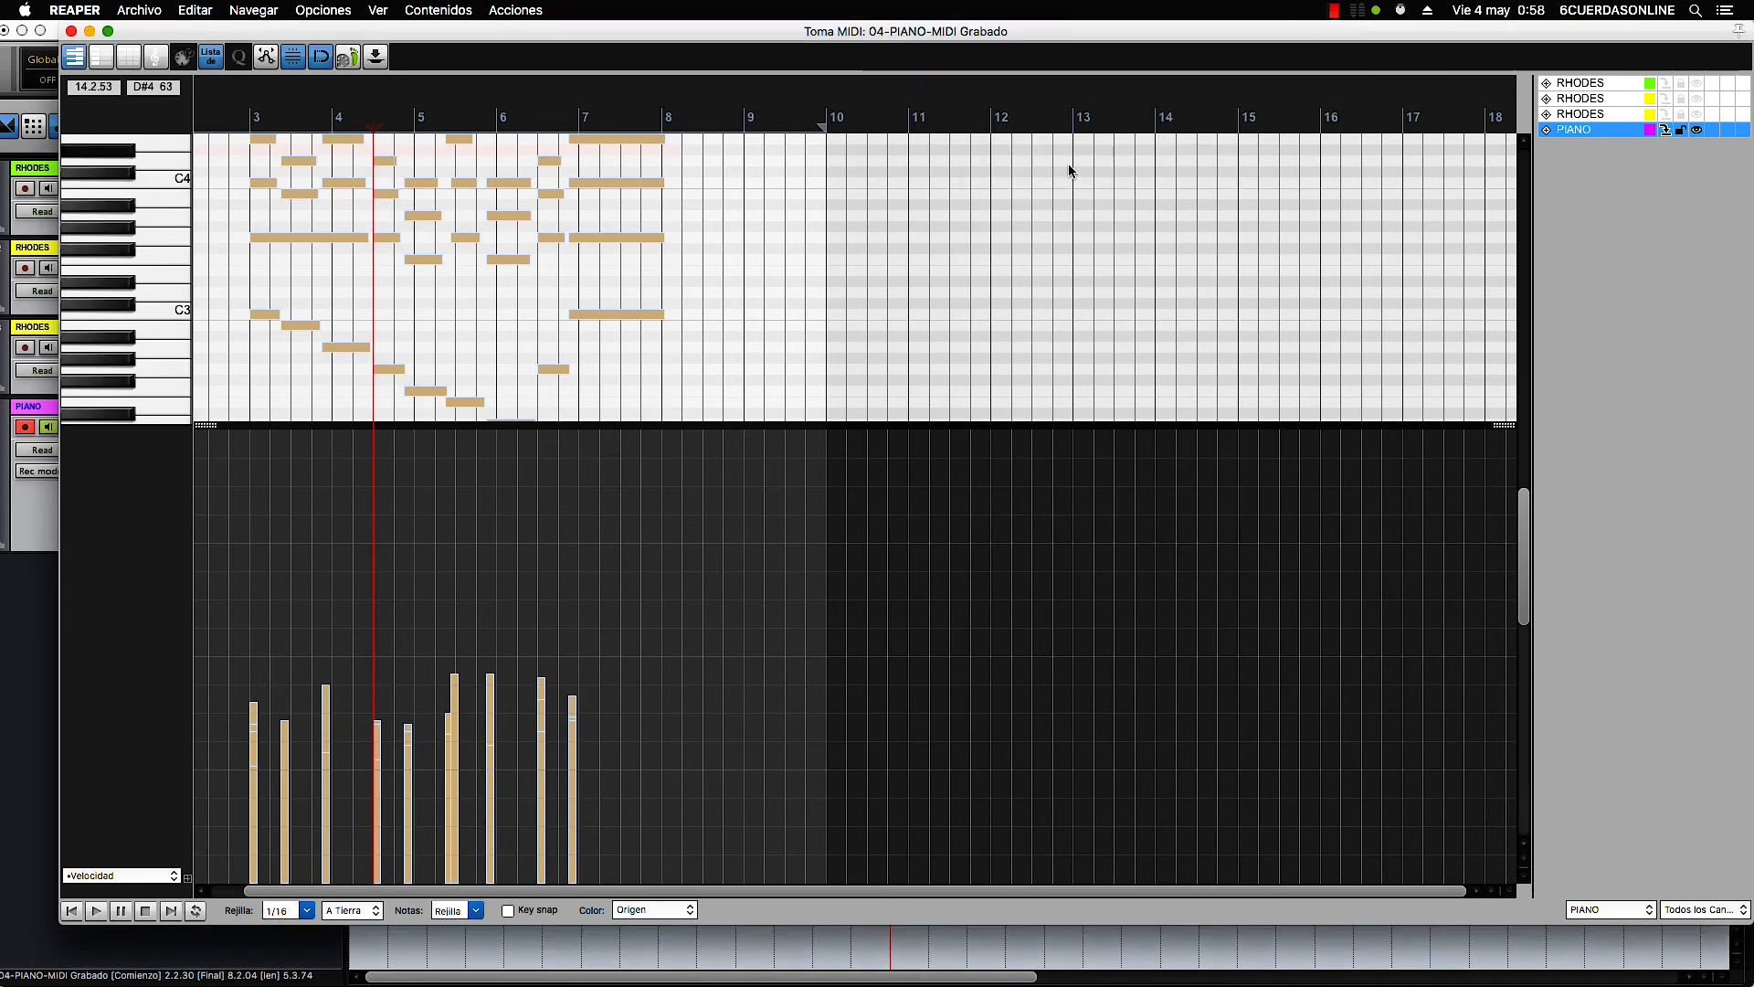
click(72, 30)
- Trim the start of the 04-PIANO-MIDI item to 3.1.00 and play all four parts from 2.1.00
drag(555, 475, 644, 472)
click(512, 163)
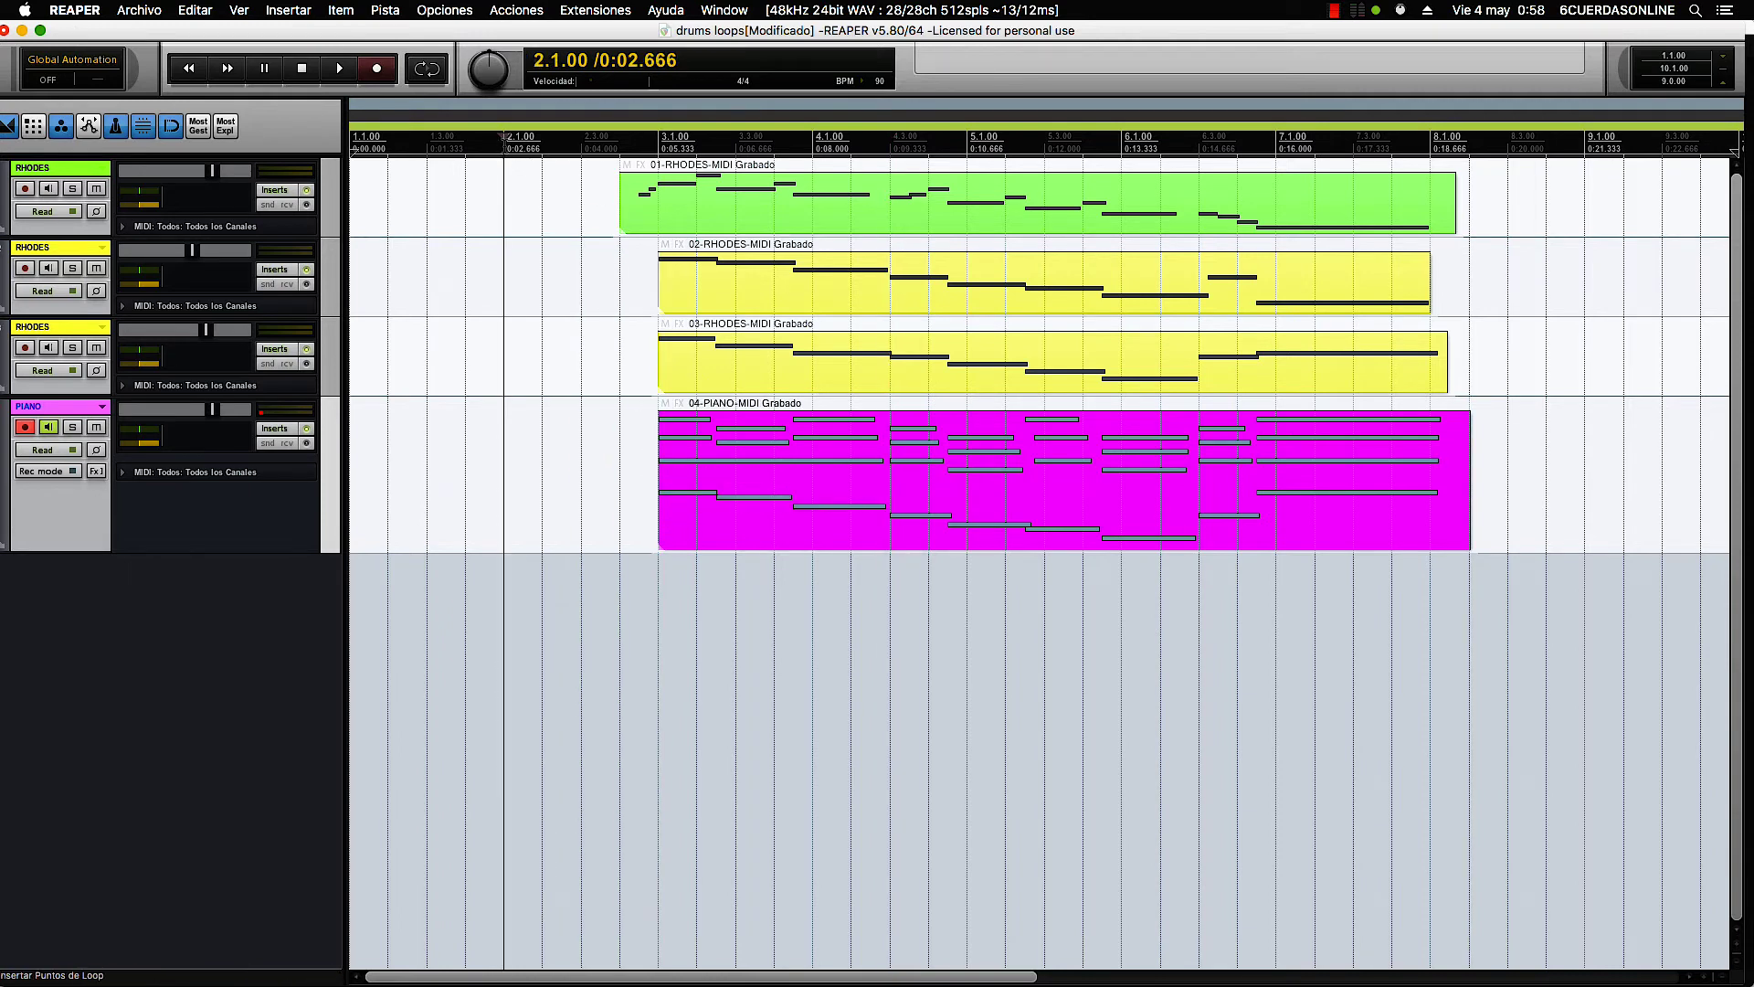
key(space)
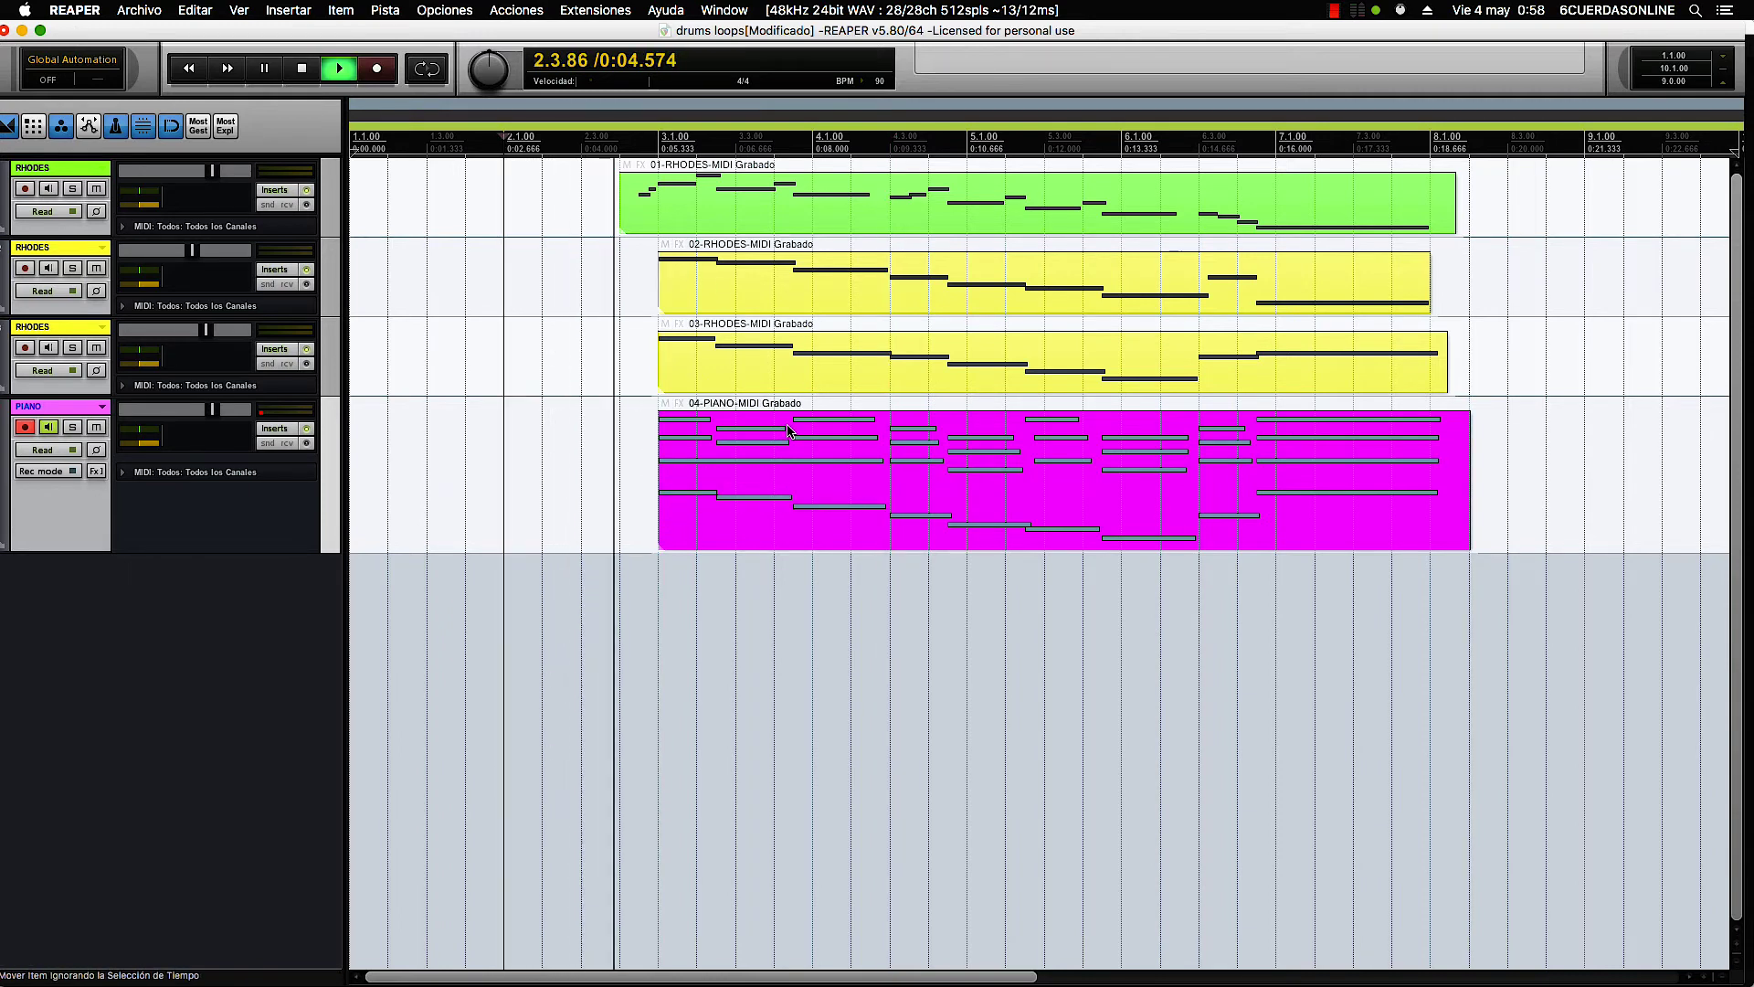
key(space)
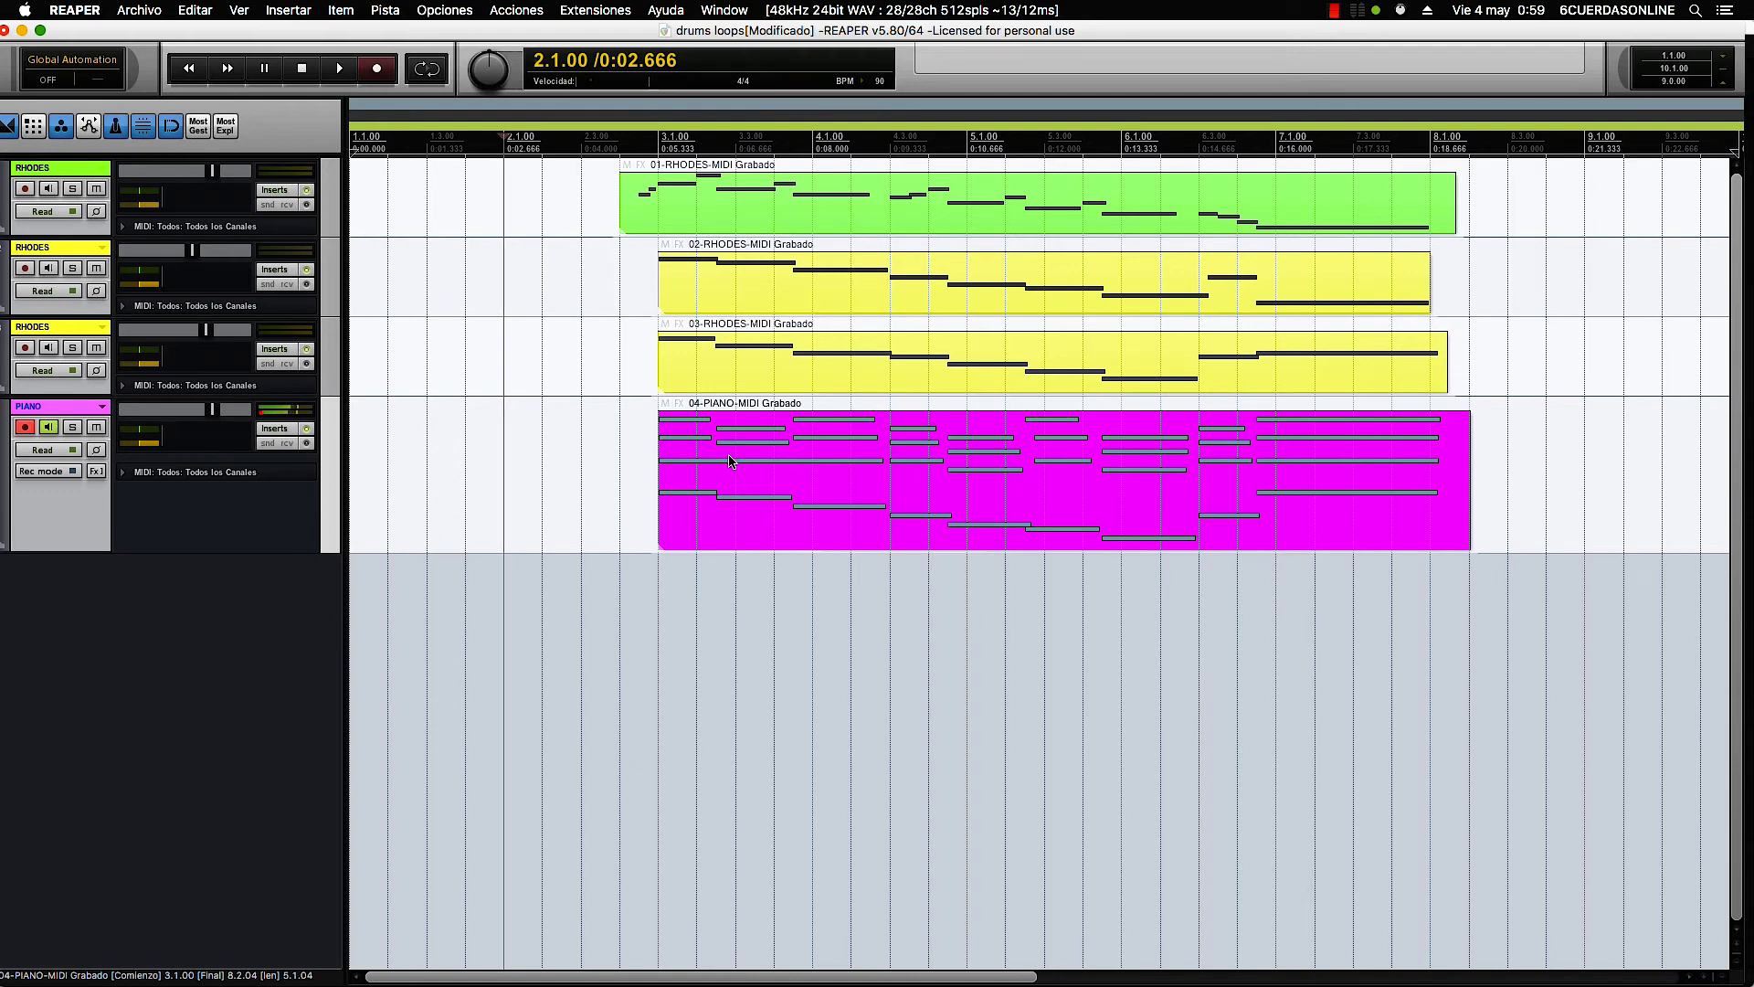
key(space)
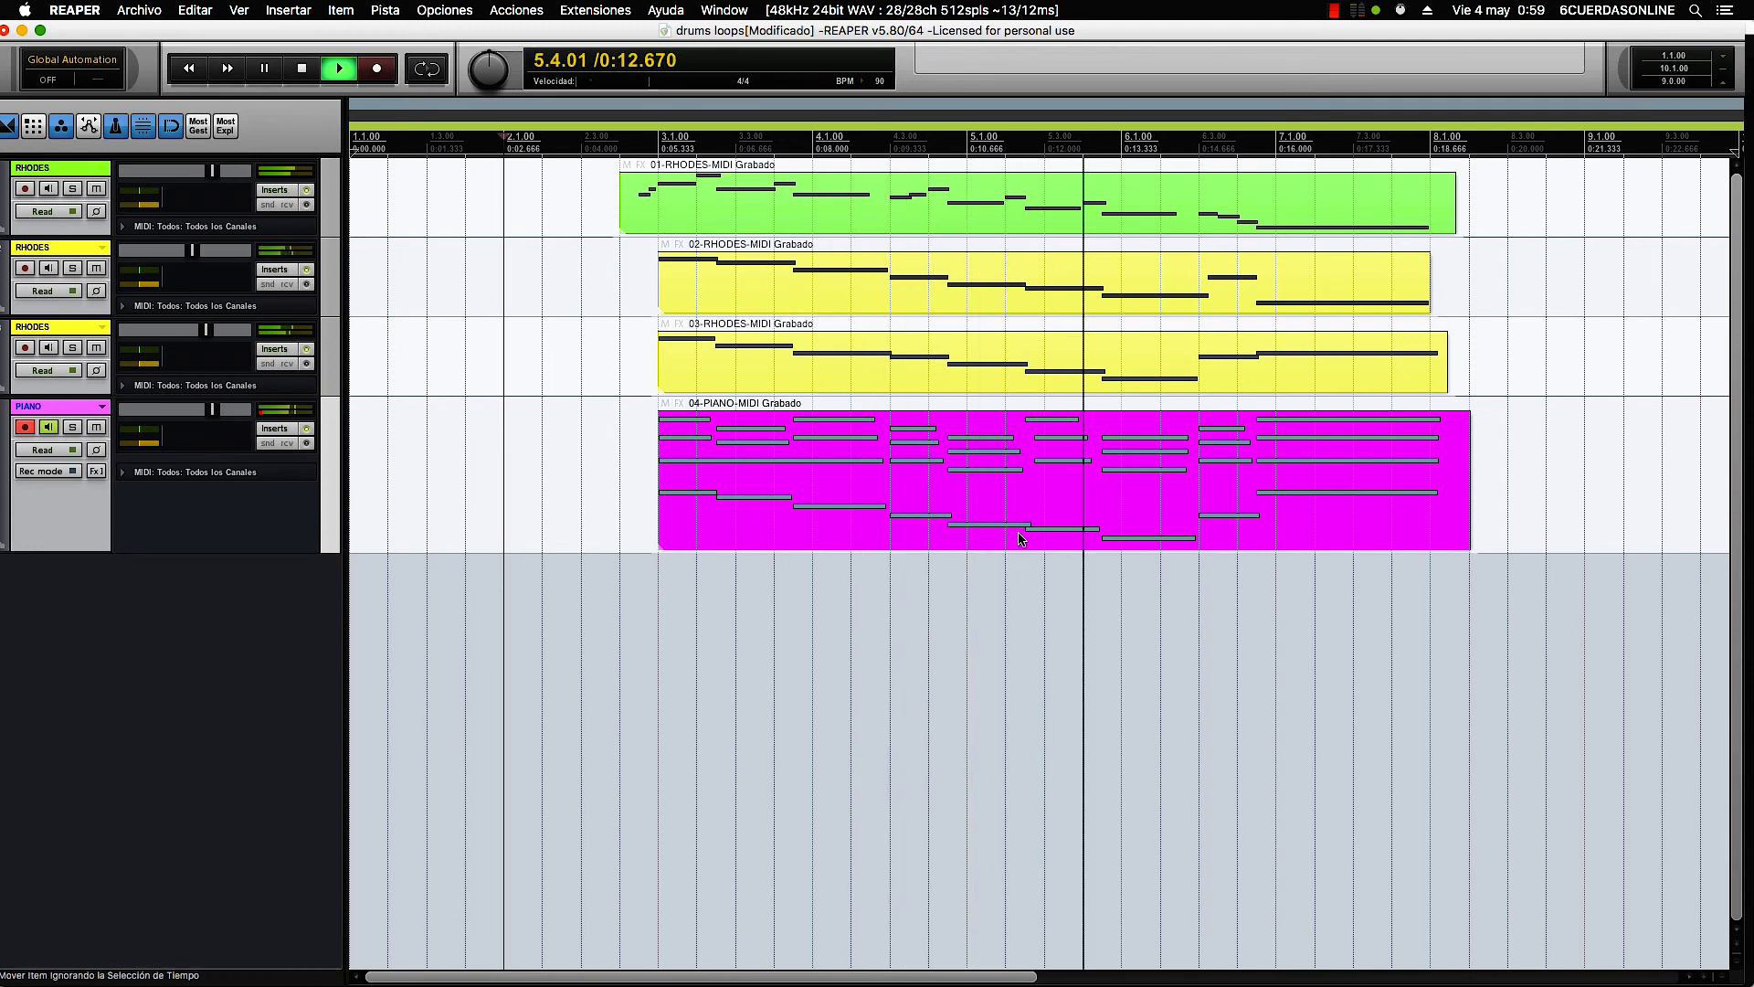
- Open the 04-PIANO-MIDI item in the MIDI editor around bars 4 and 5
click(1055, 483)
double_click(1055, 483)
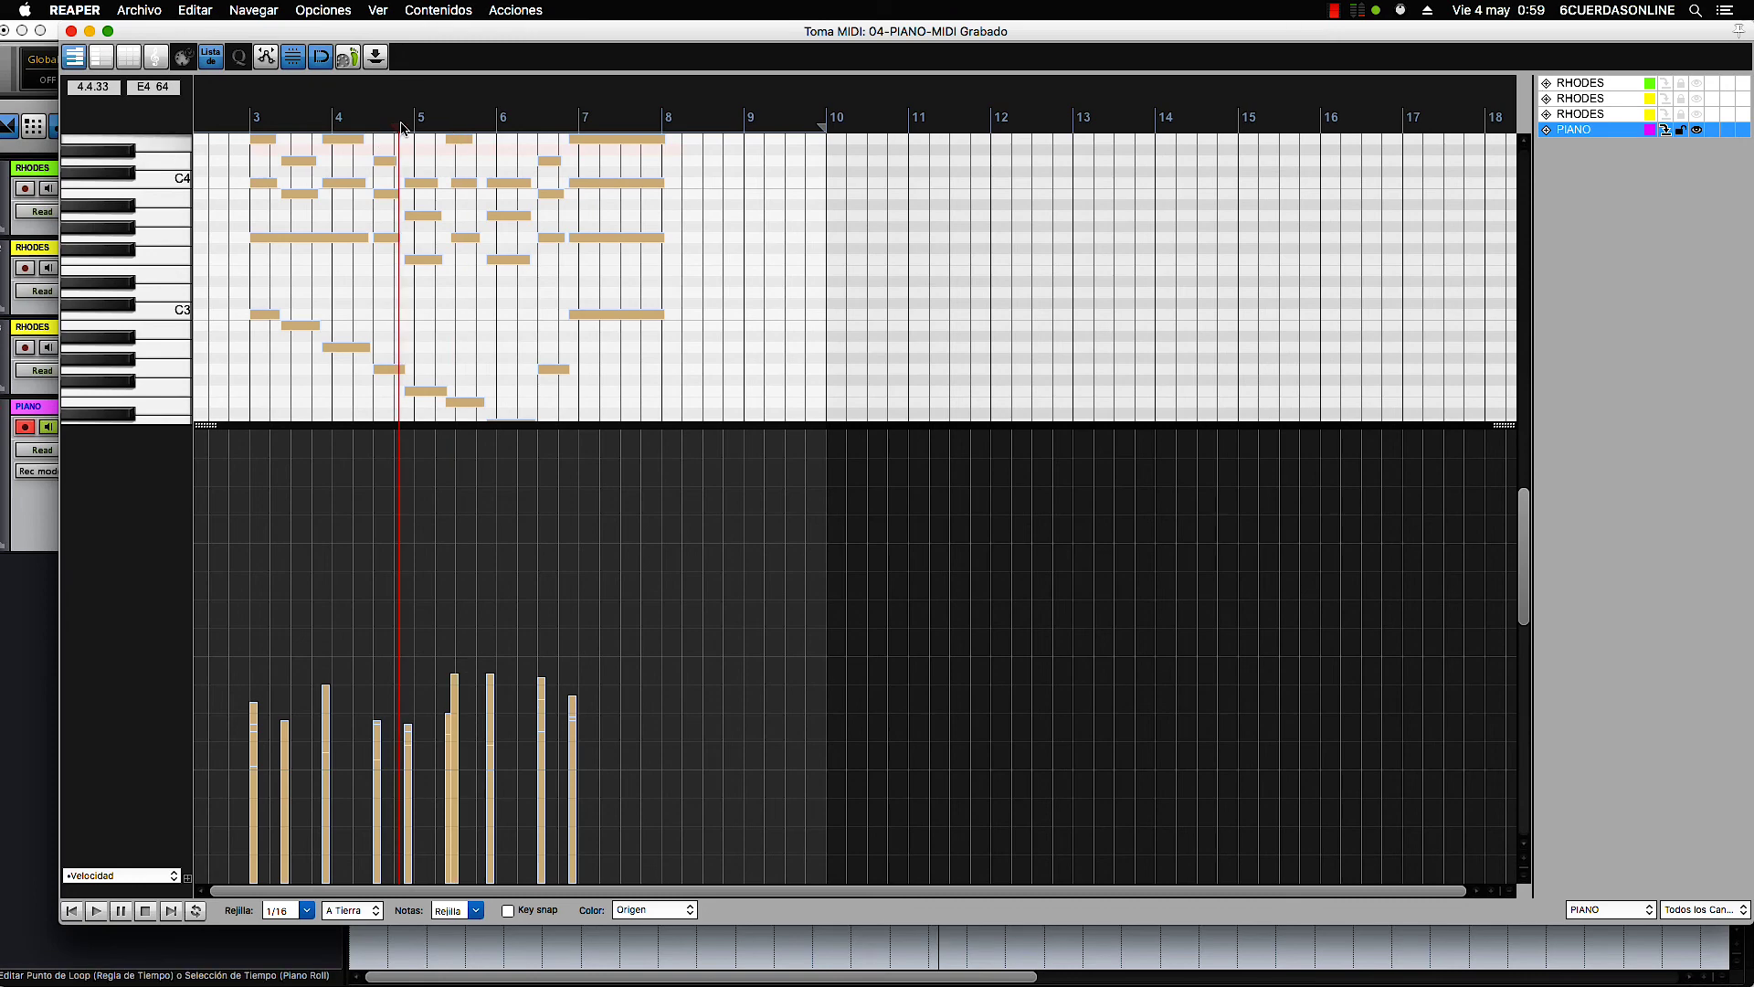
scroll(525, 292, up, 5)
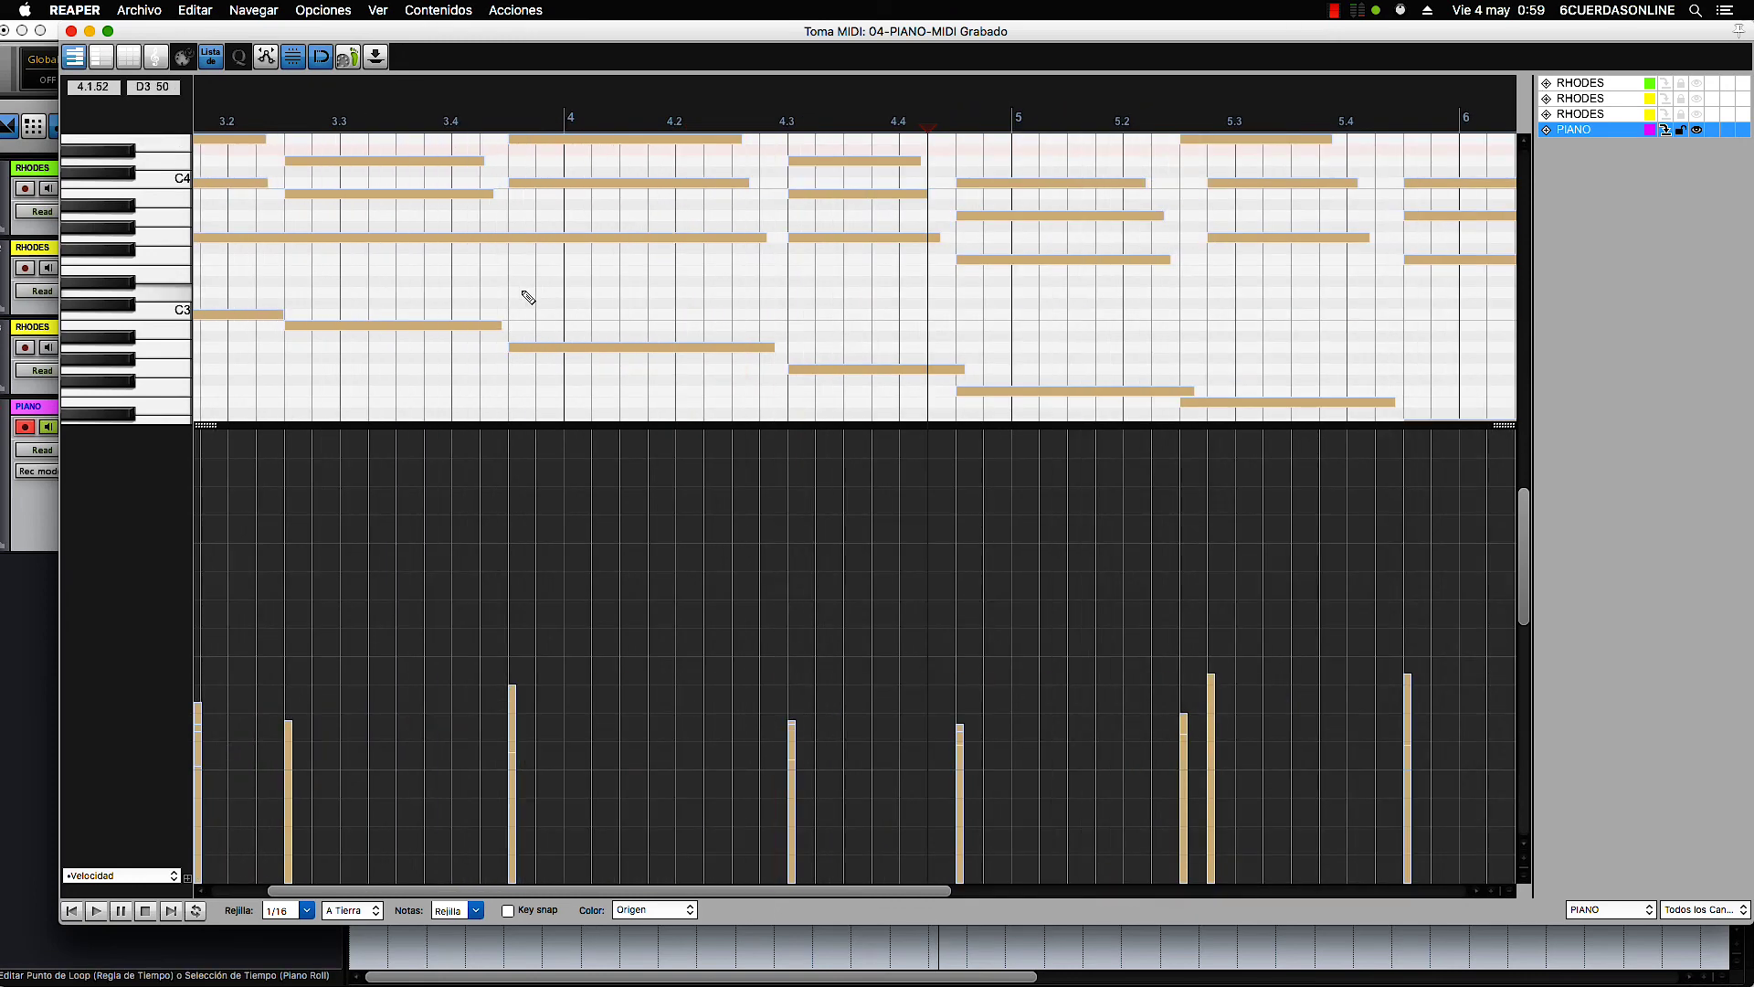
- Move the E2 bass note and the E4 top note of the chord in bar 5 one 1/16 step later
click(1207, 402)
drag(1207, 402, 1241, 402)
key(space)
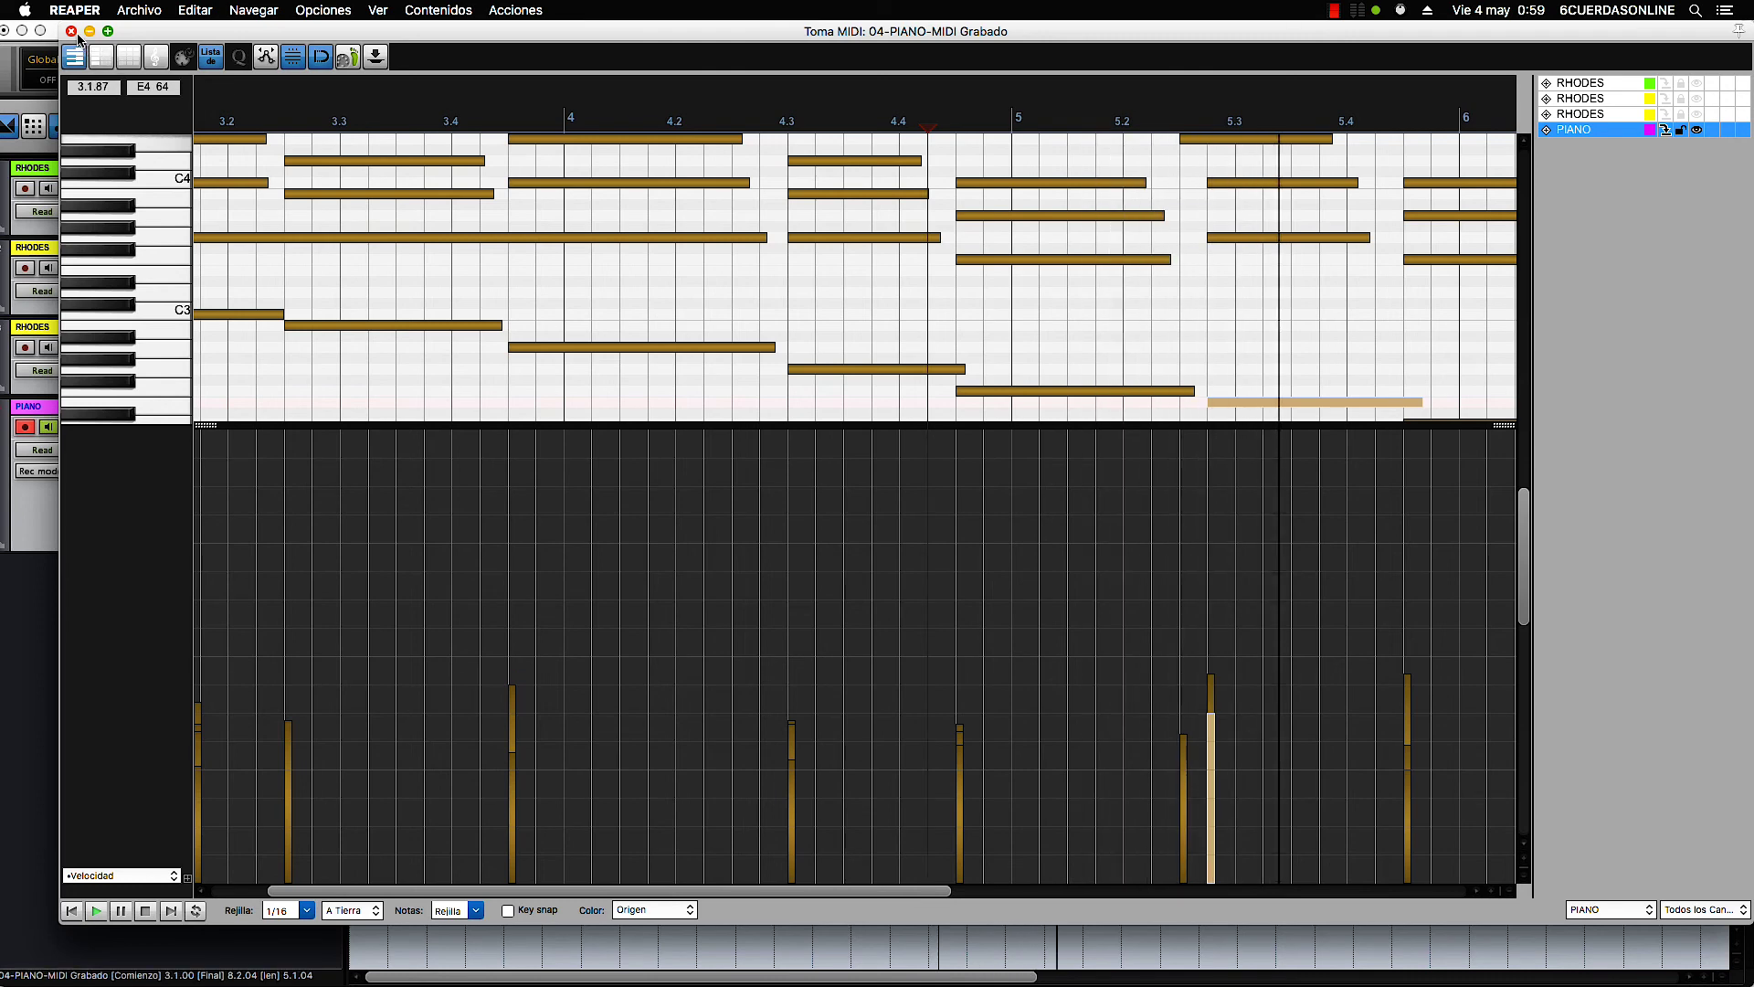
key(space)
click(1212, 139)
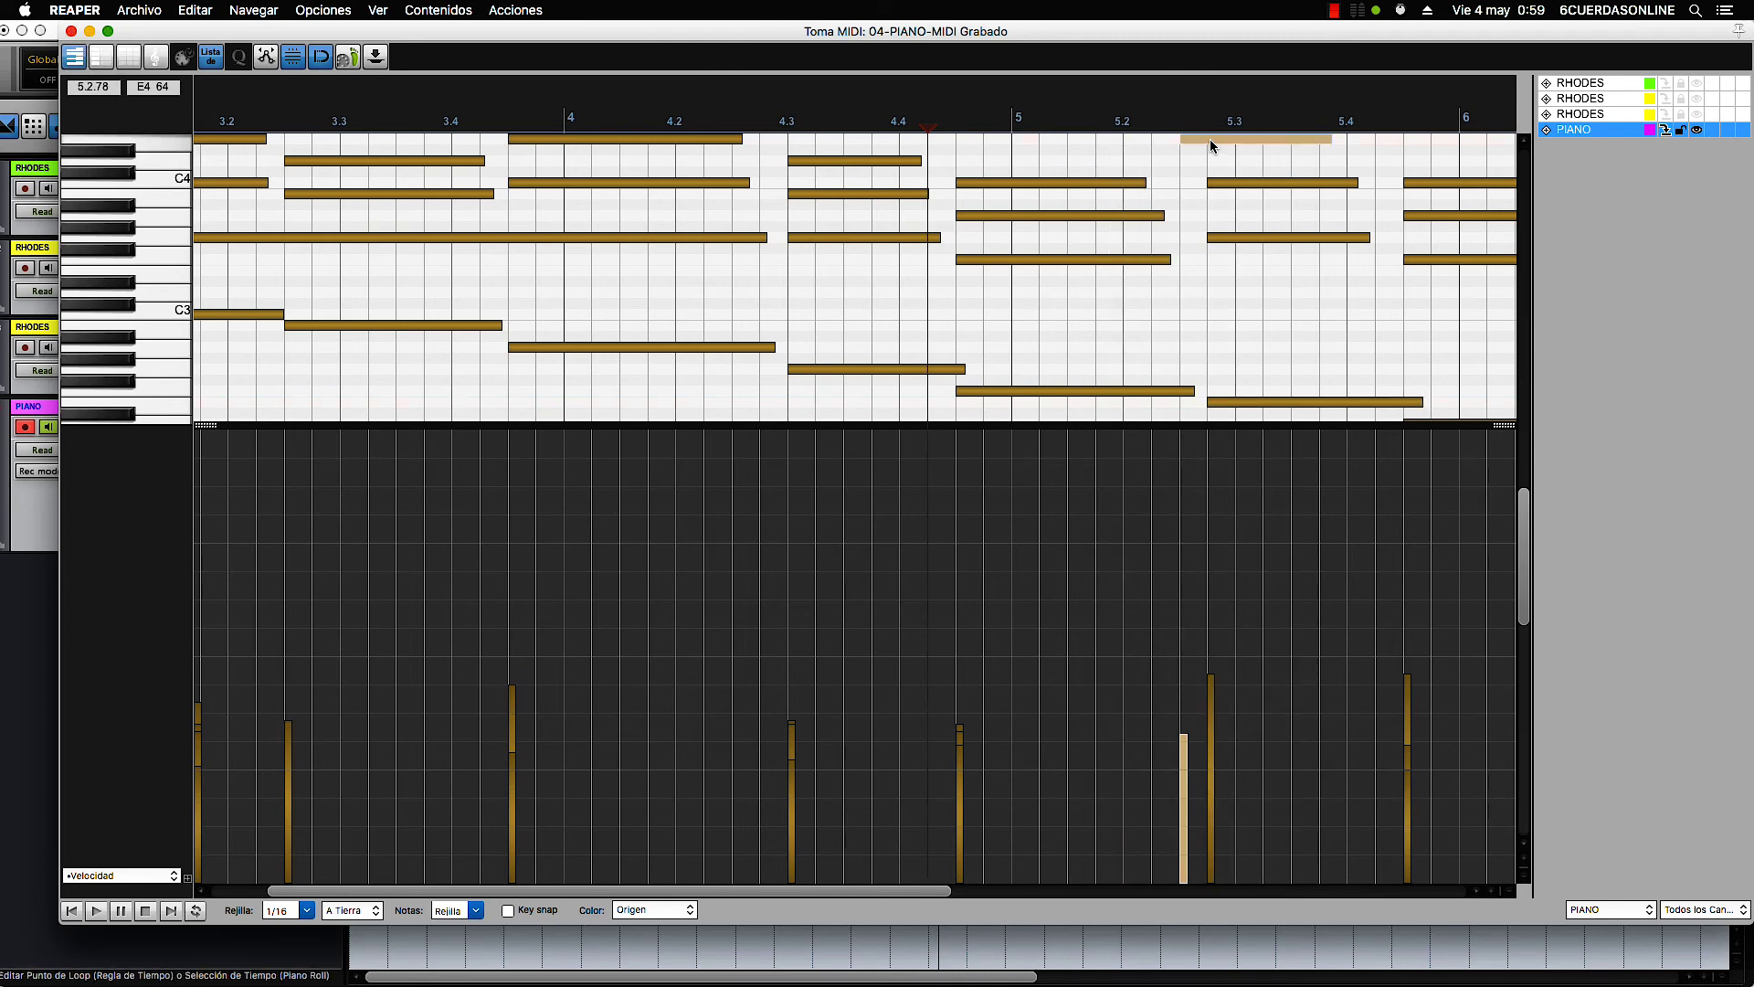
drag(1211, 139, 1239, 137)
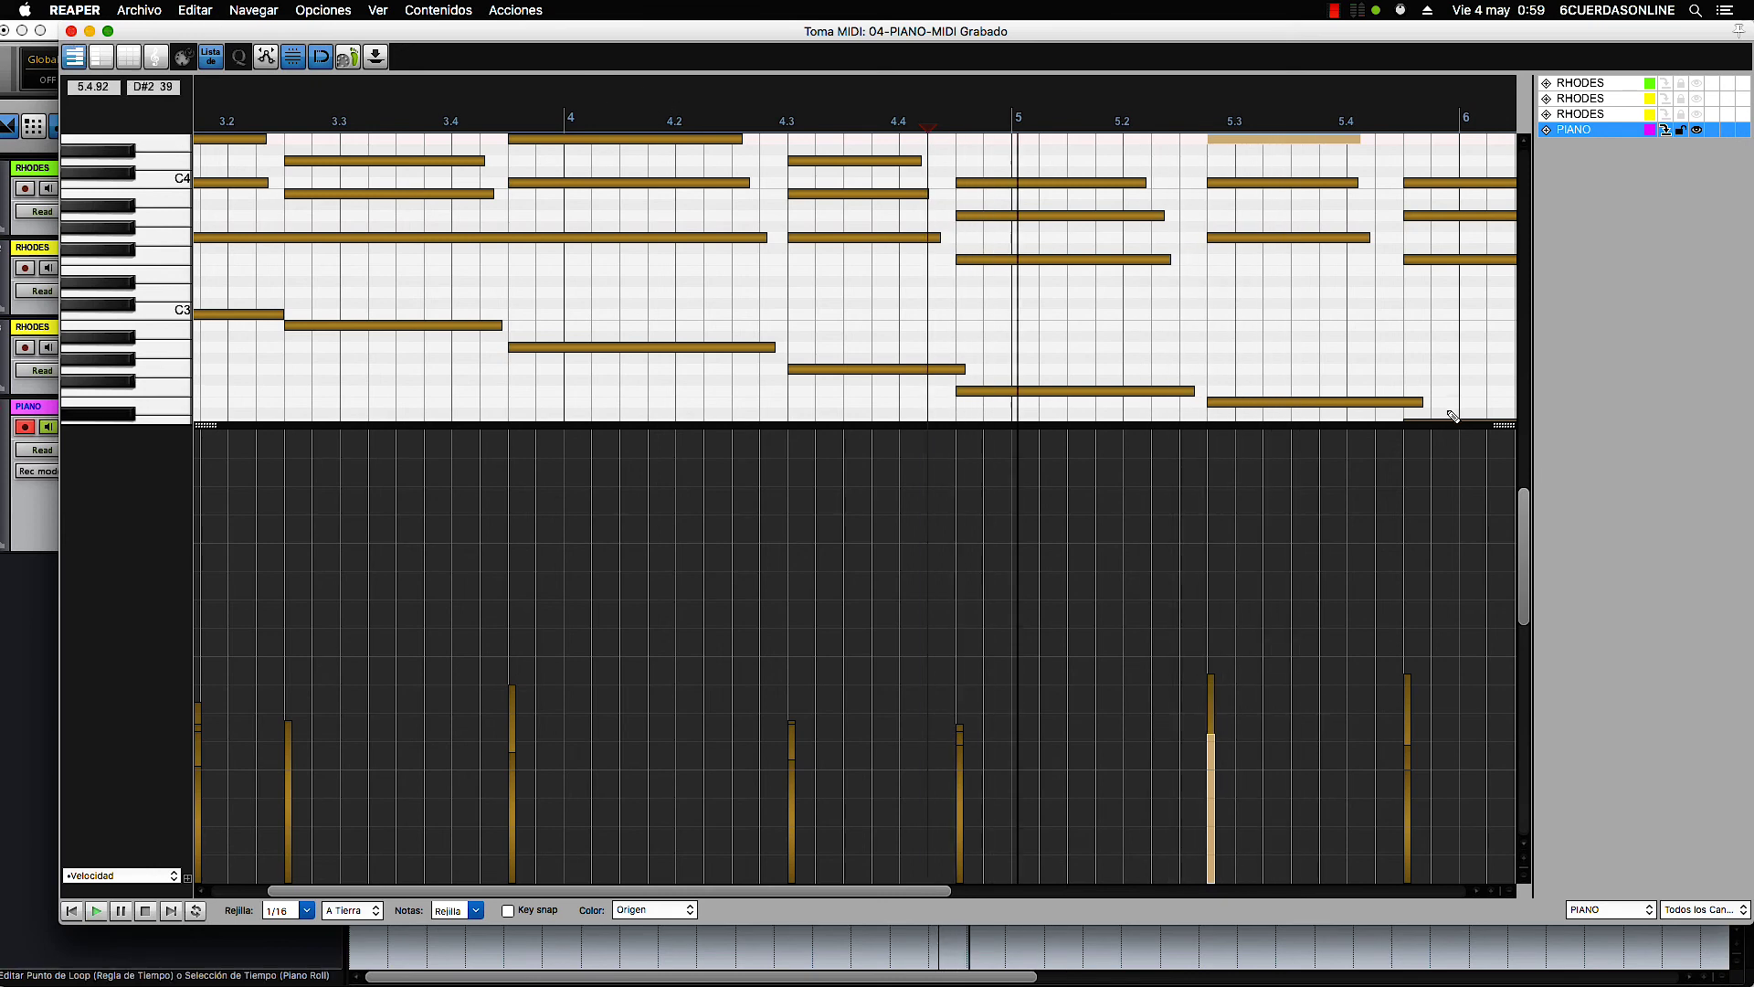
- Move the whole E2–E4 chord in bar 5 one 1/16 step earlier, ending the preceding F2 note at its start, and play the result
drag(1376, 139, 1210, 391)
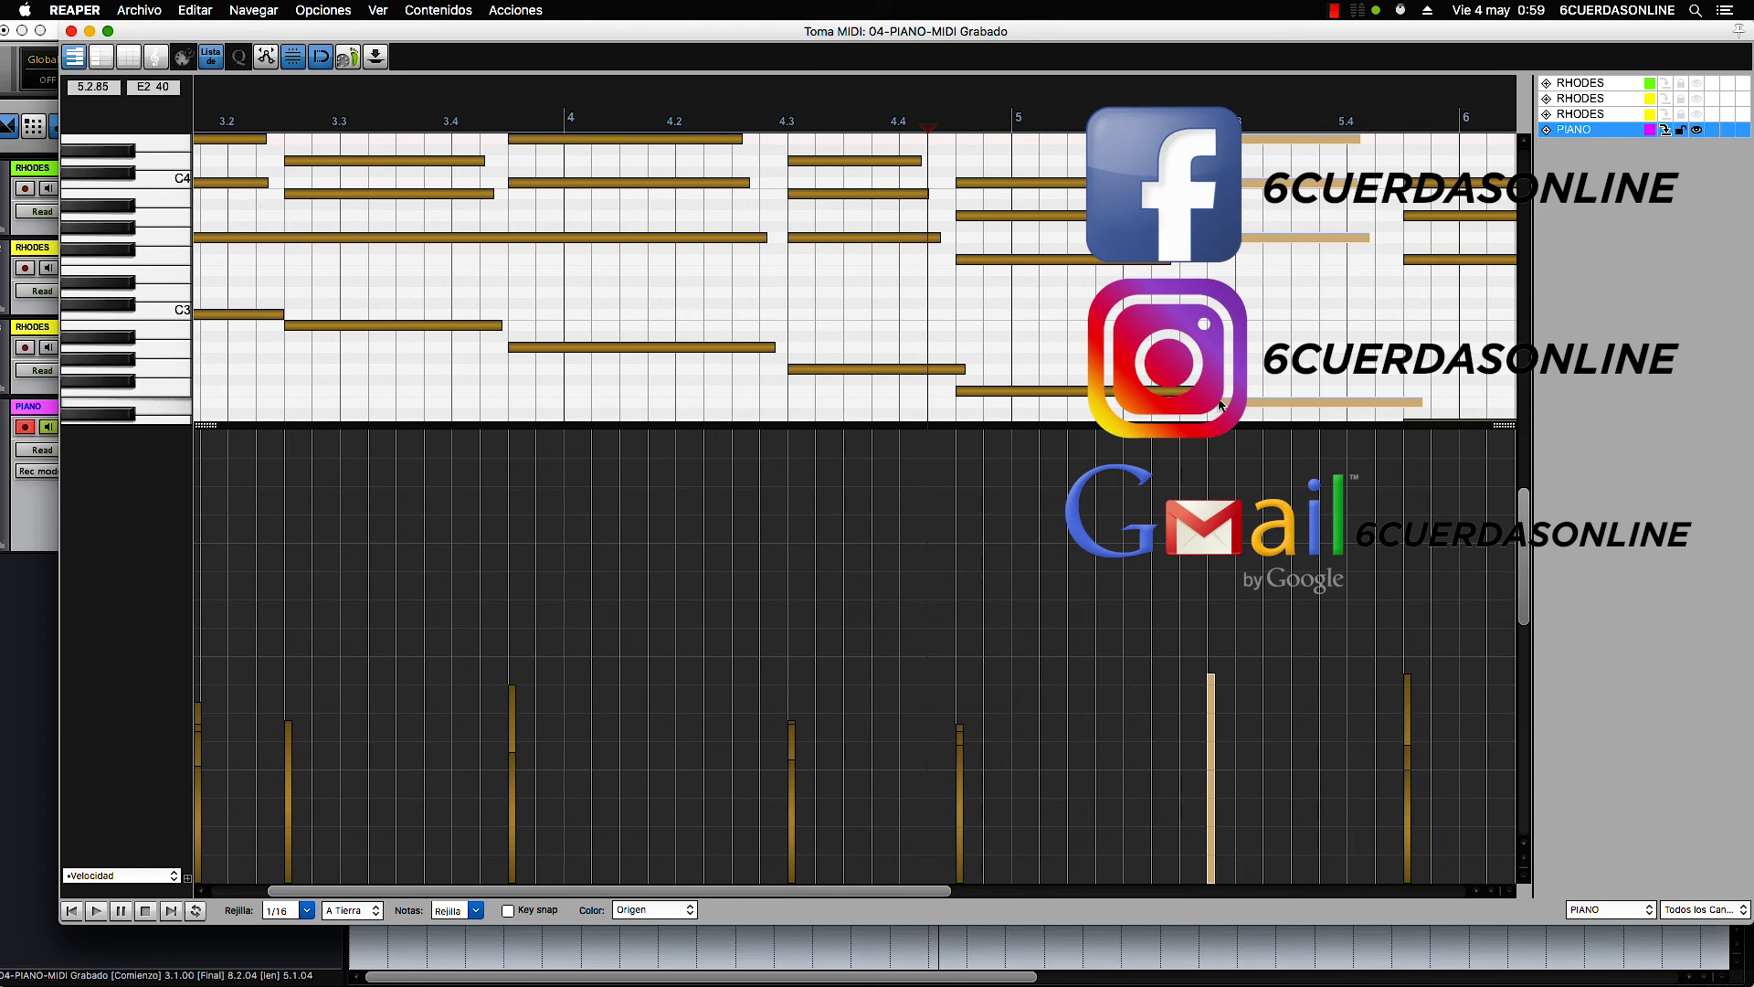
drag(1220, 405, 1190, 402)
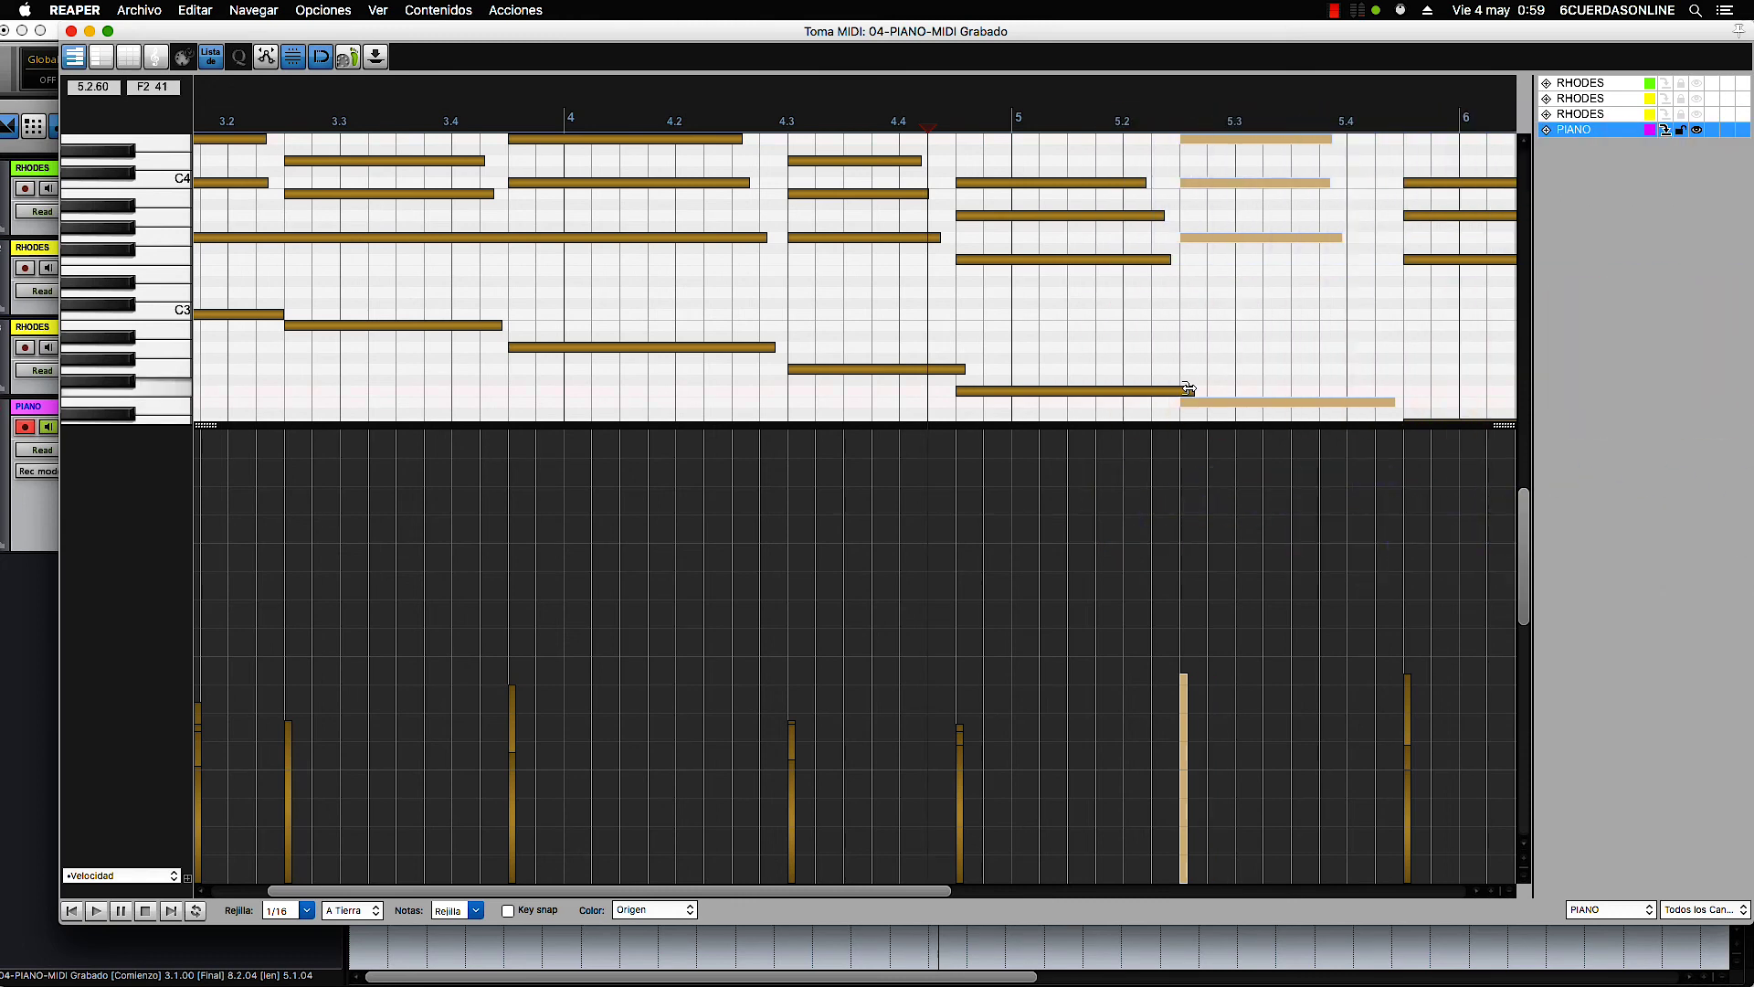
key(space)
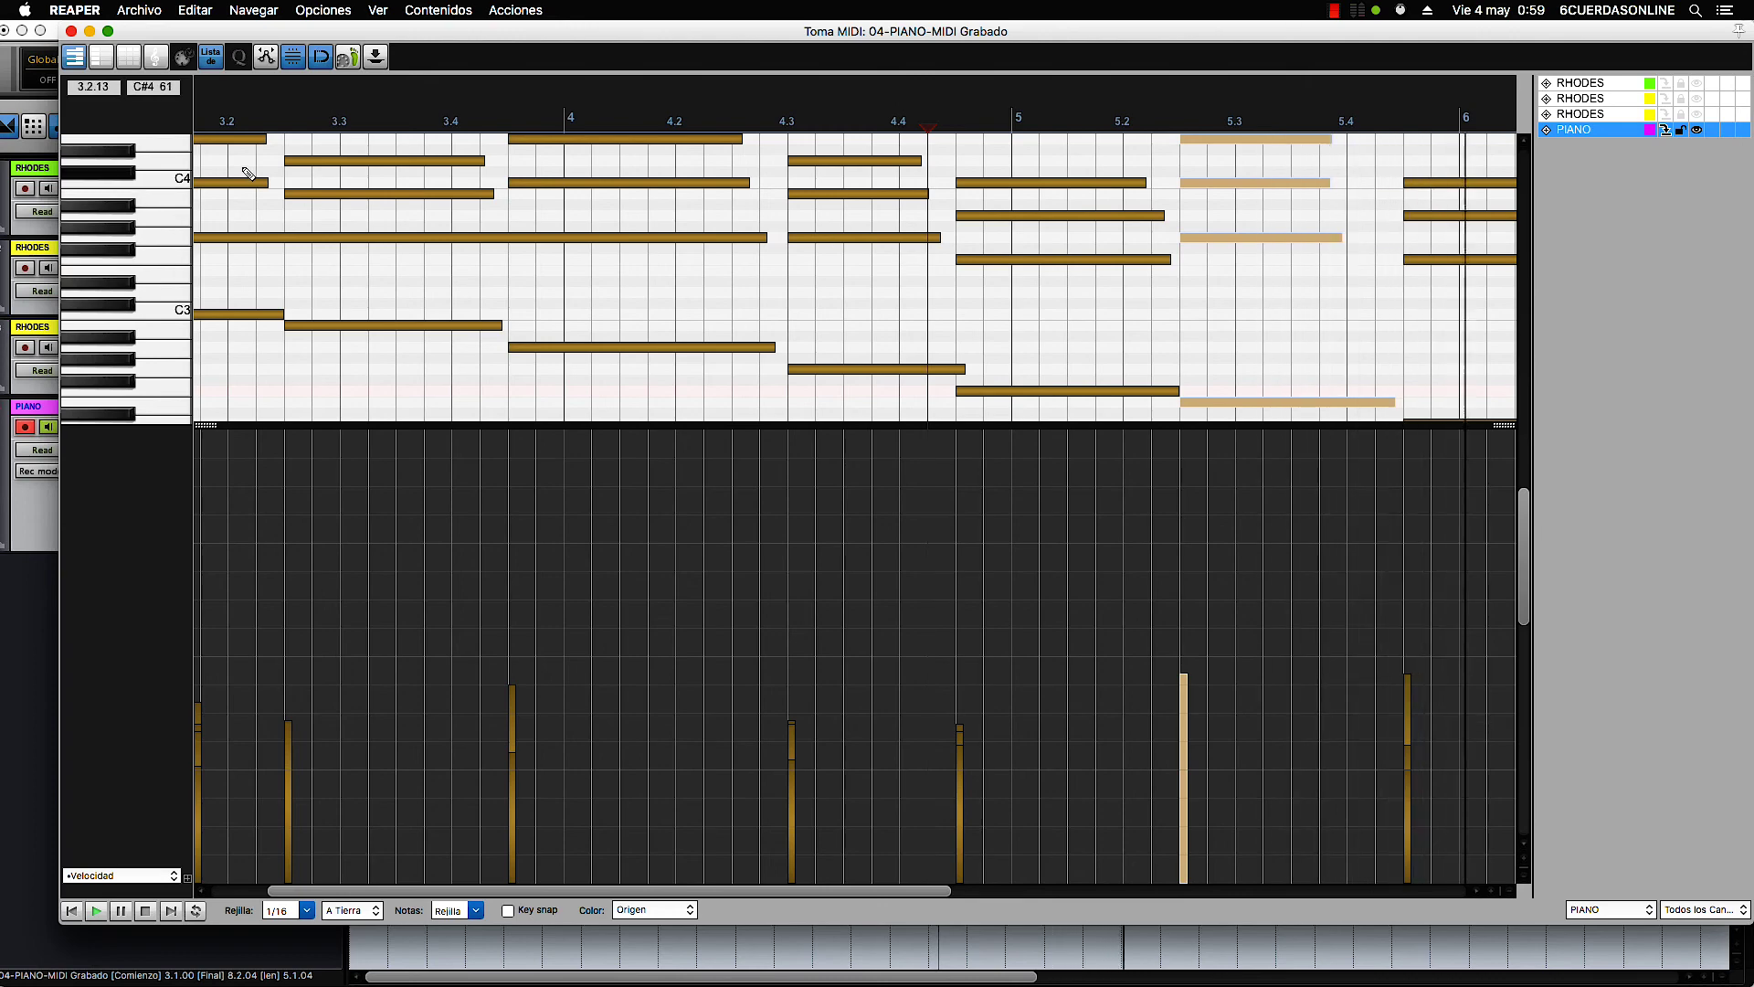
click(71, 32)
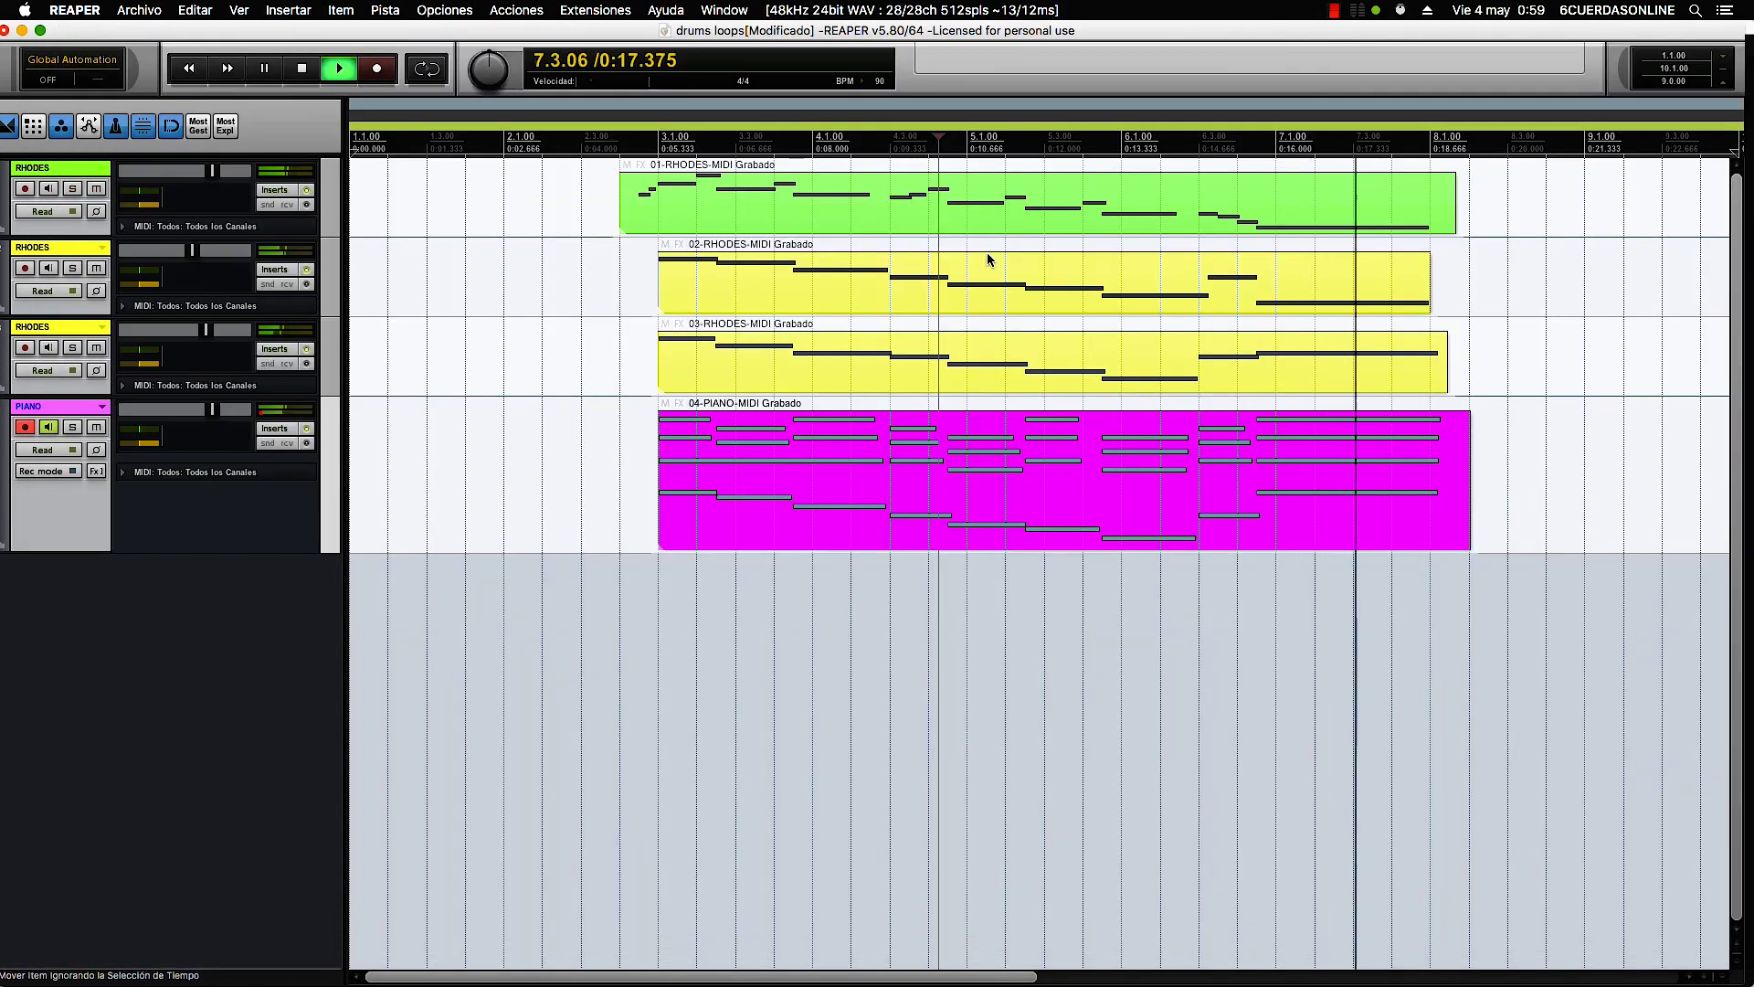
key(space)
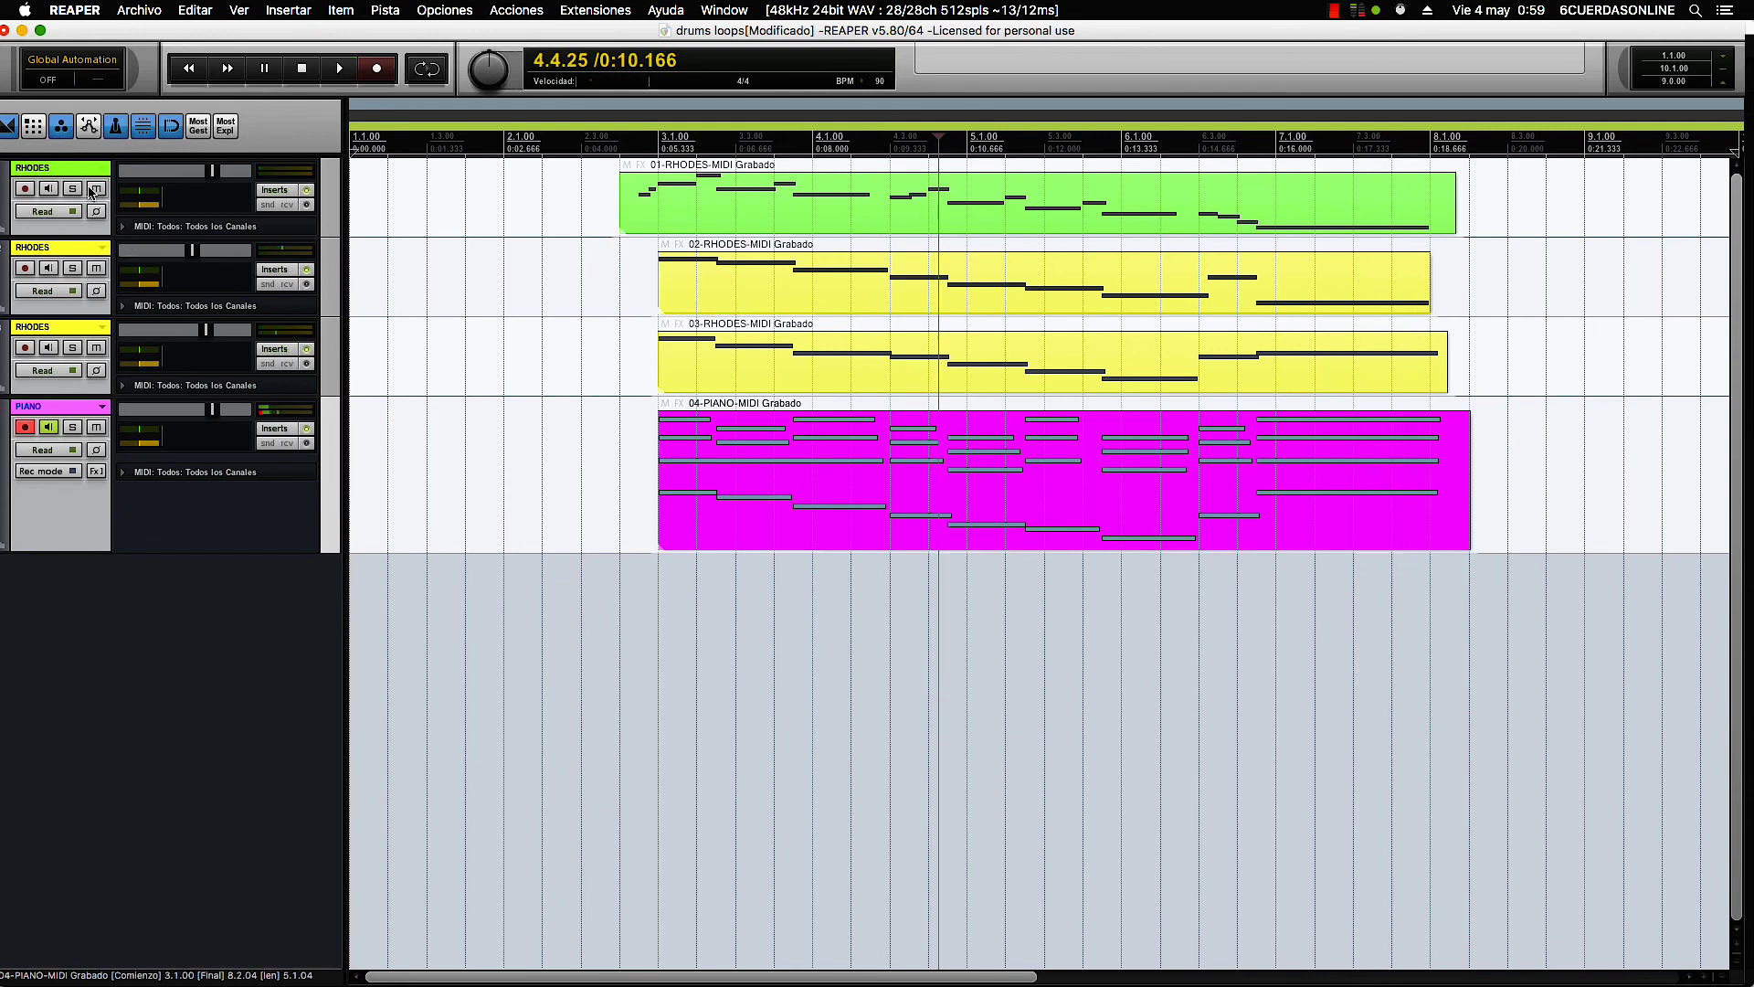
- Solo the green RHODES track and play it from 2.3.00 while adjusting the yellow RHODES tracks' panning and the second track's volume
click(73, 189)
key(space)
click(585, 147)
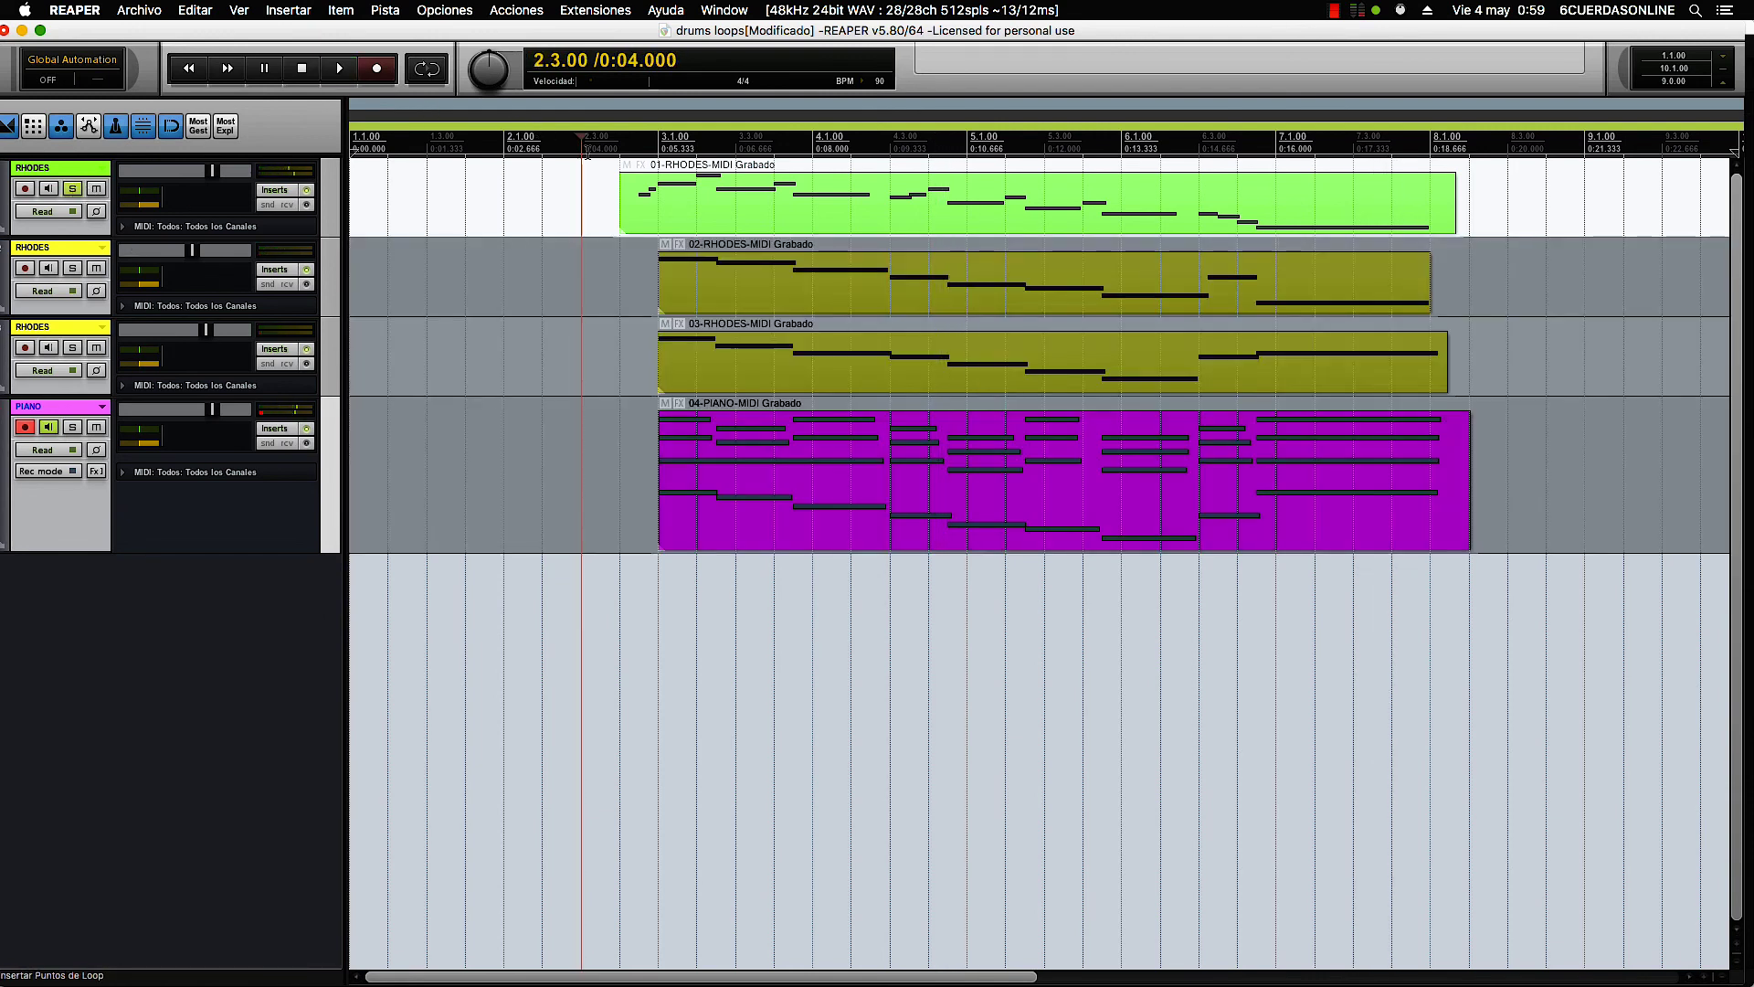
key(space)
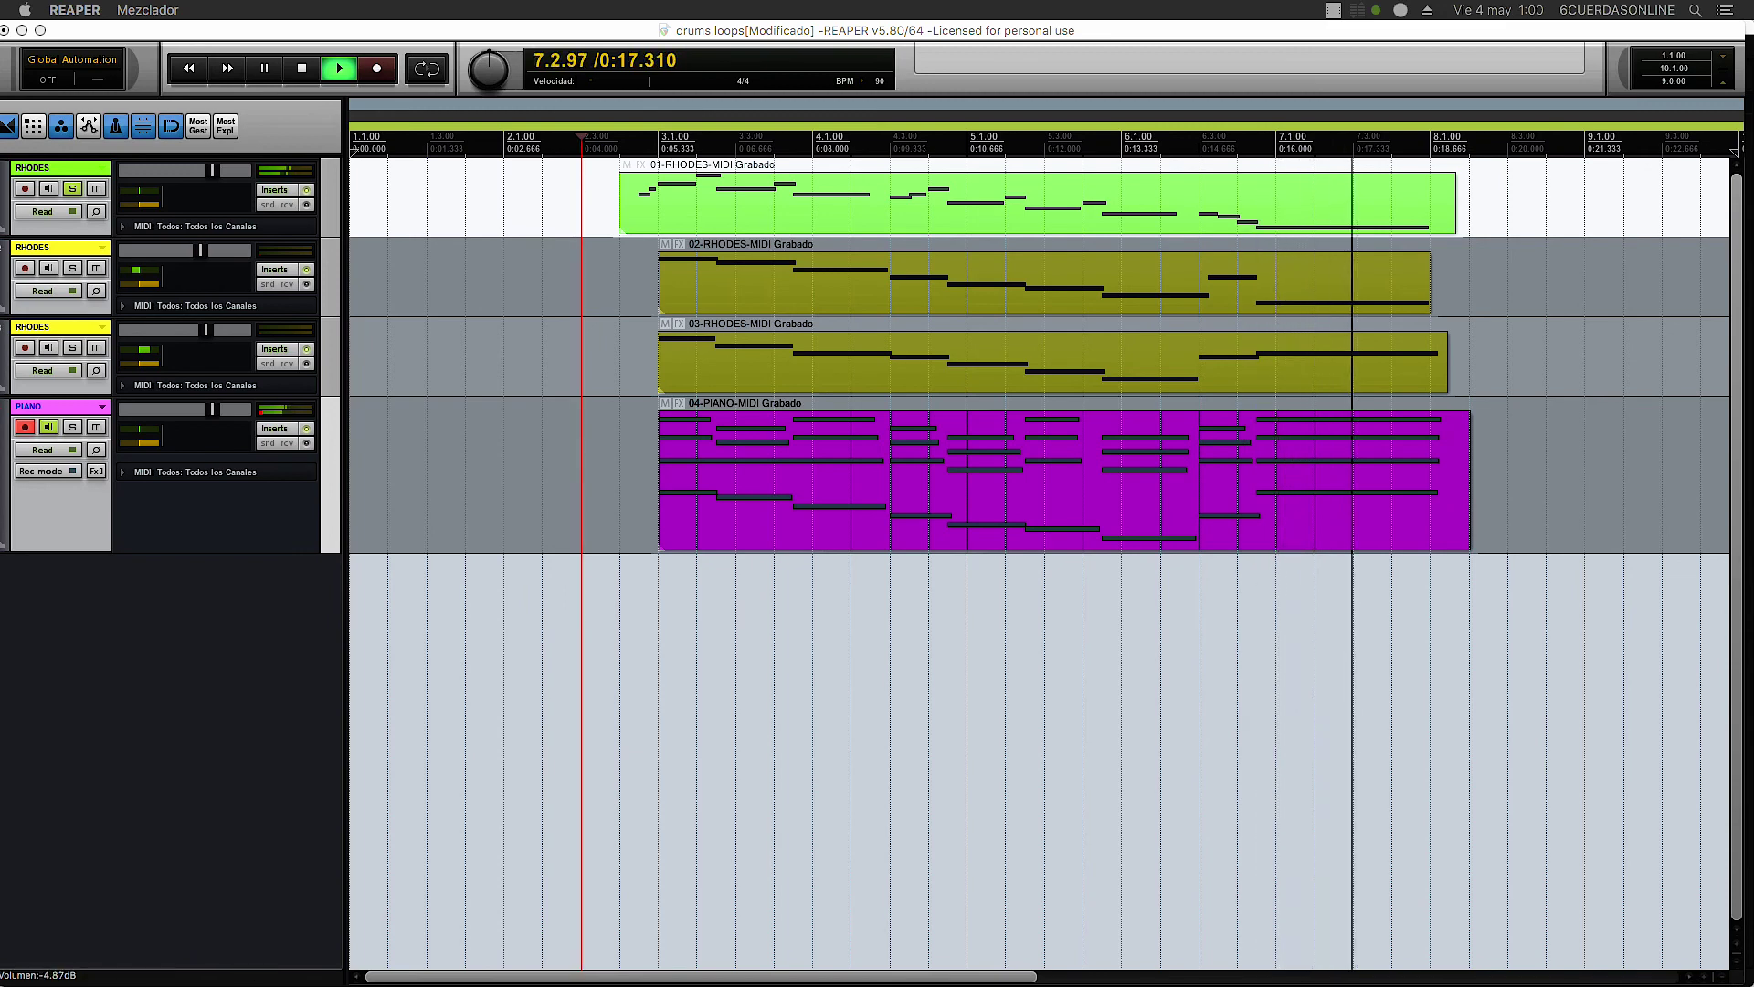
key(space)
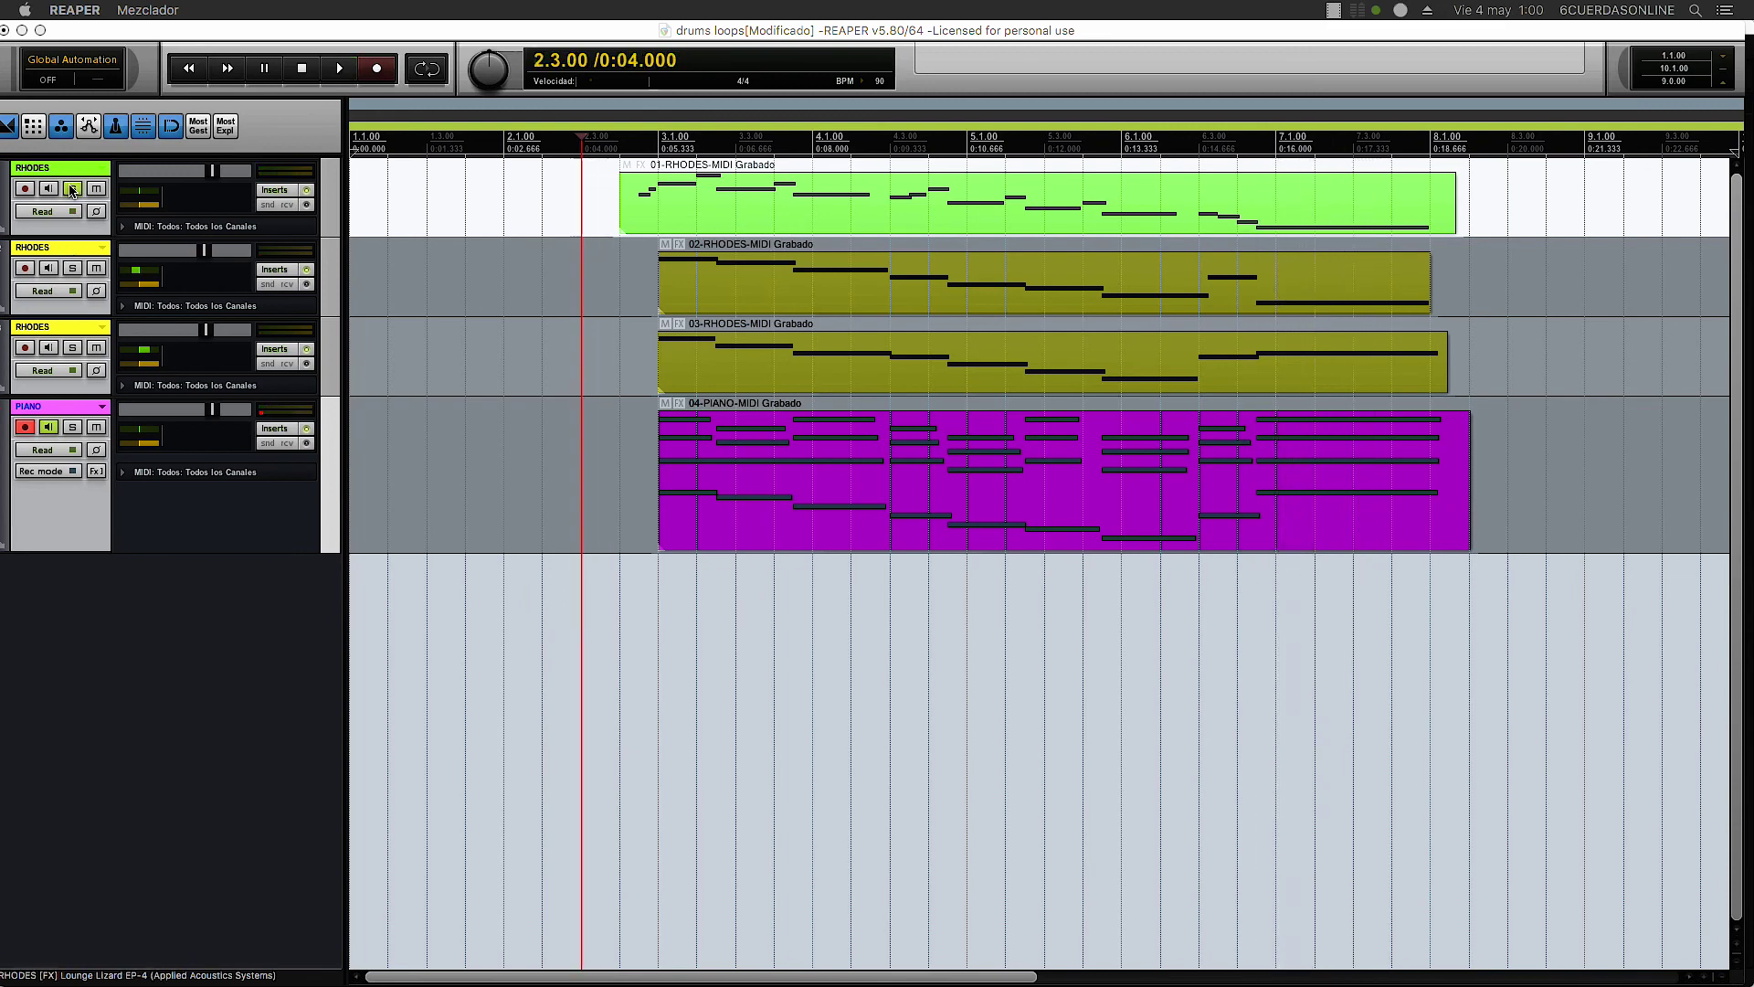
- Unsolo the green RHODES track and play all four parts from 2.3.00 while raising the third RHODES track's volume
click(497, 219)
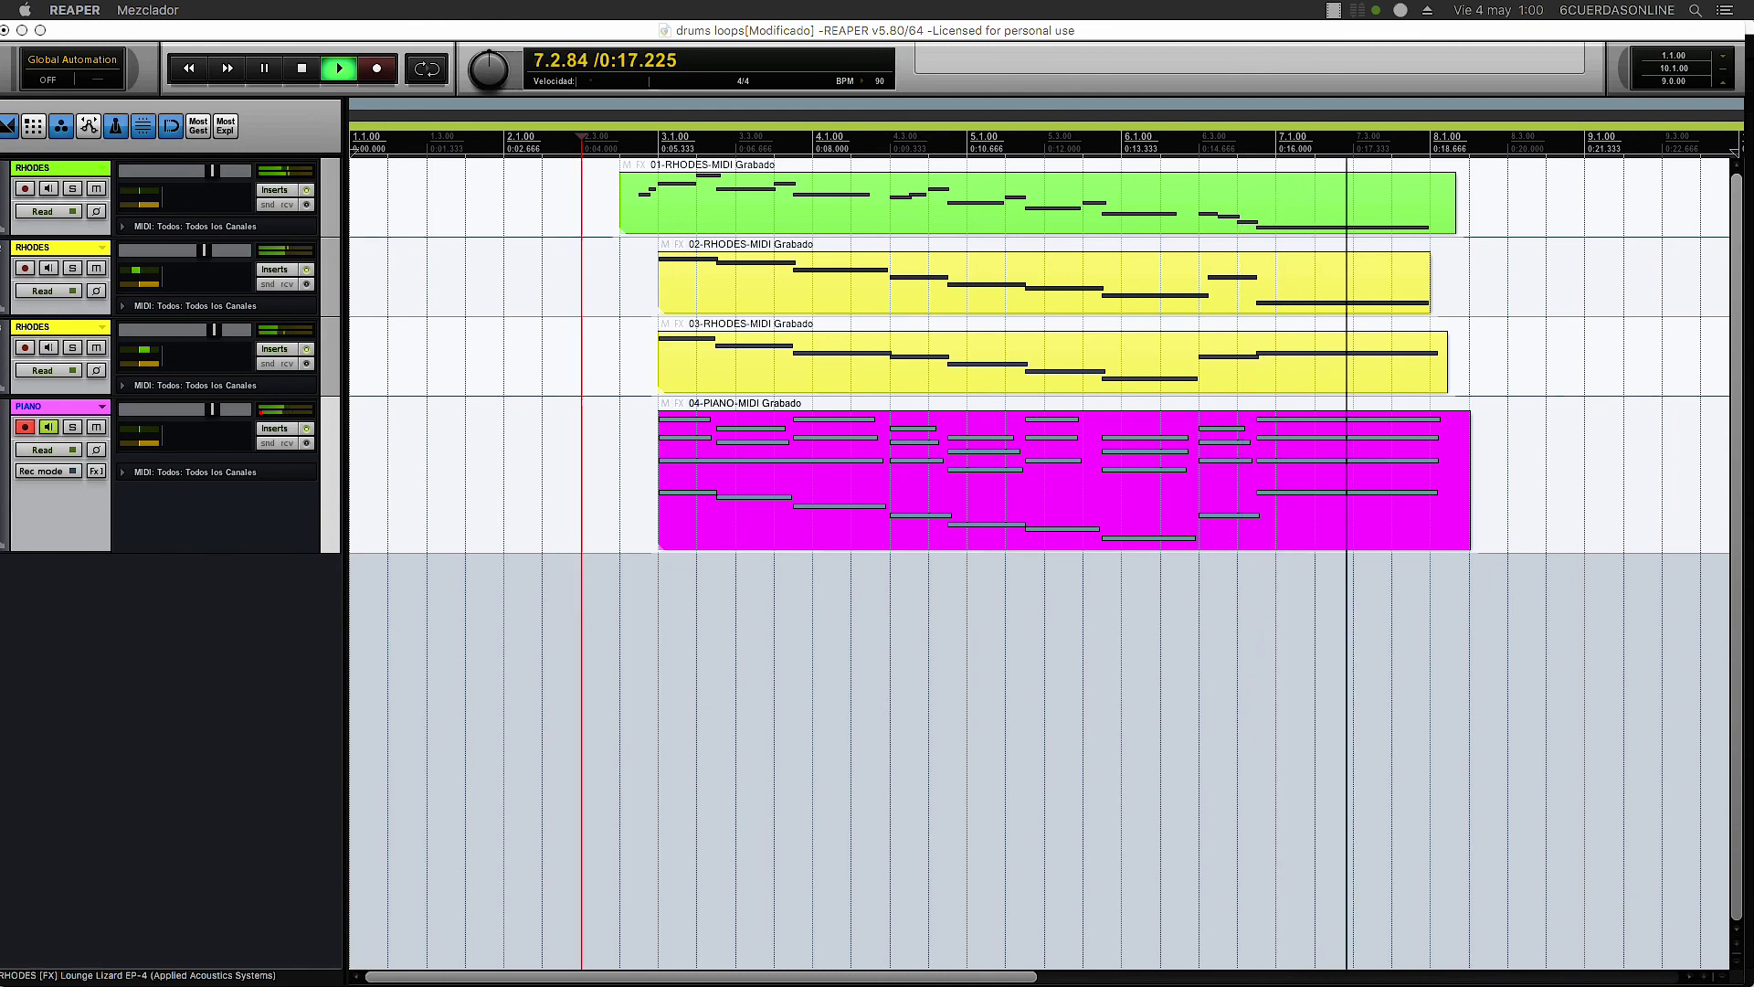
key(space)
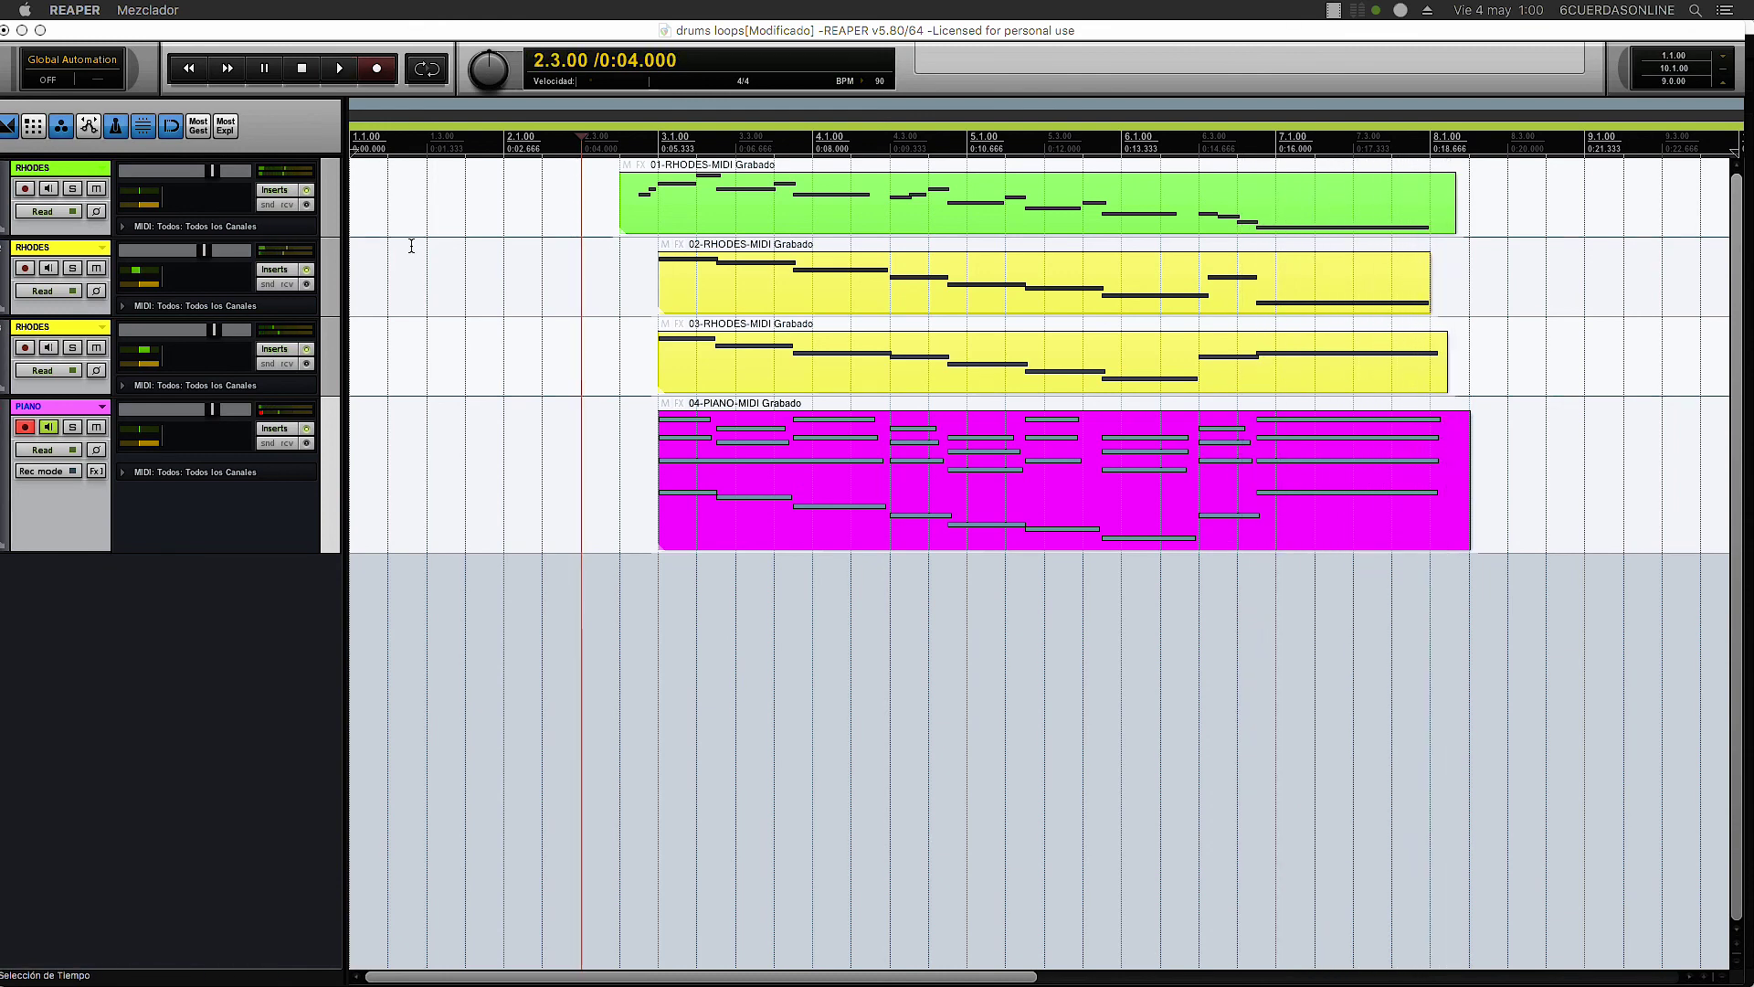
click(1304, 62)
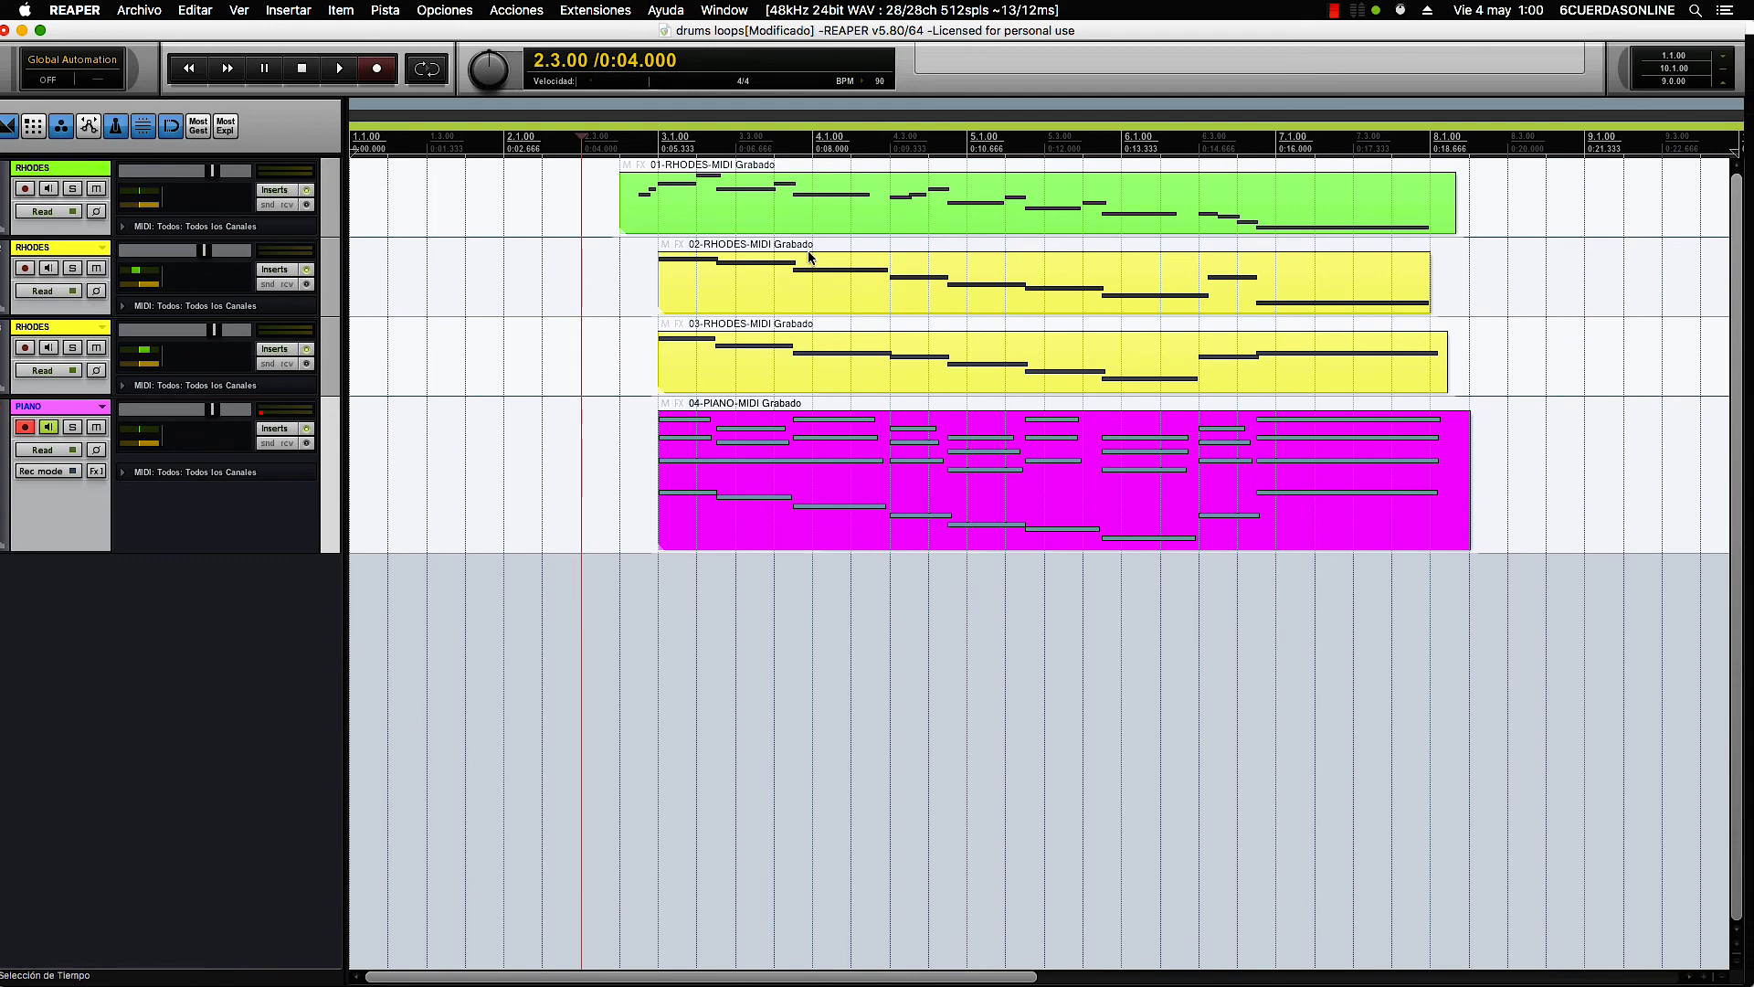